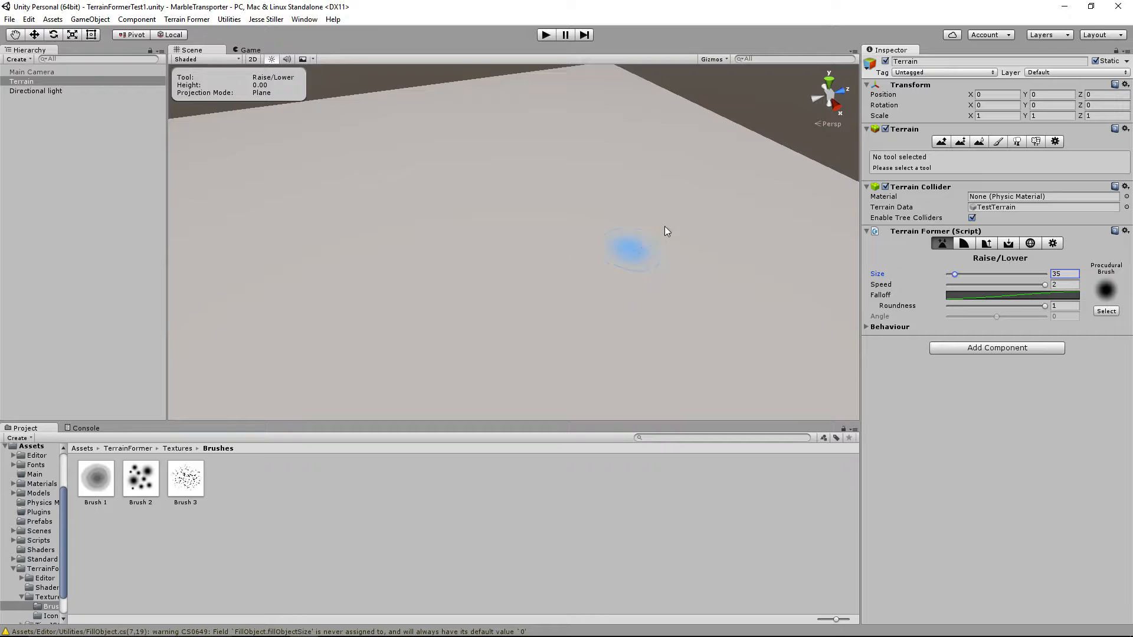
Raise a small cluster of hills on the flat terrain with the built-in Raise / Lower Terrain tool at brush size 100
left_click(942, 142)
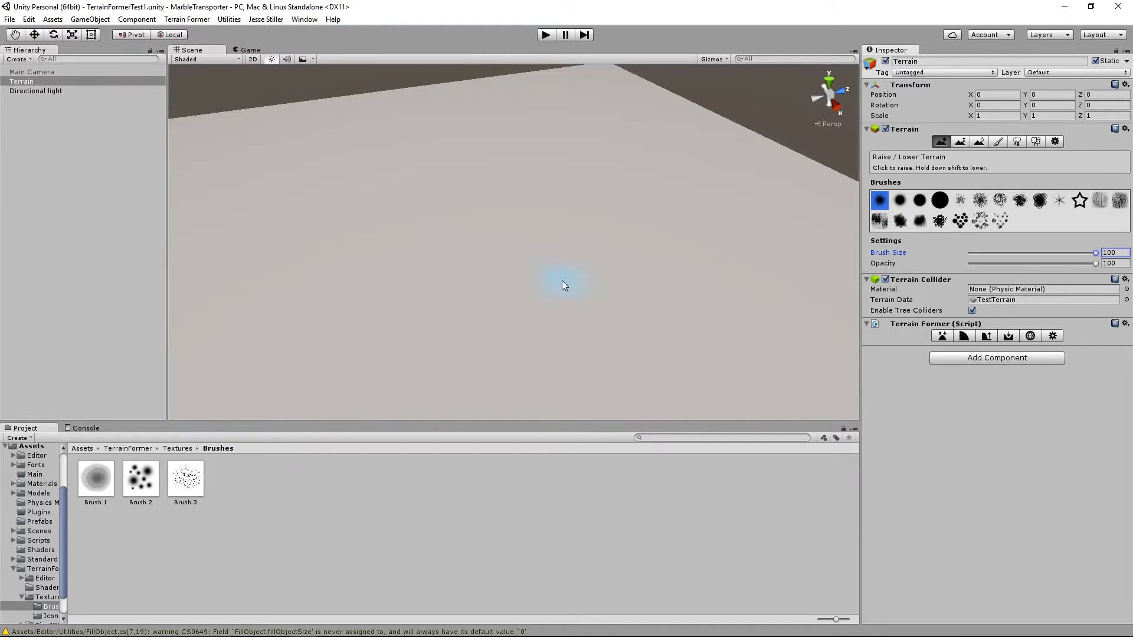
scroll(504, 247, "up", 3)
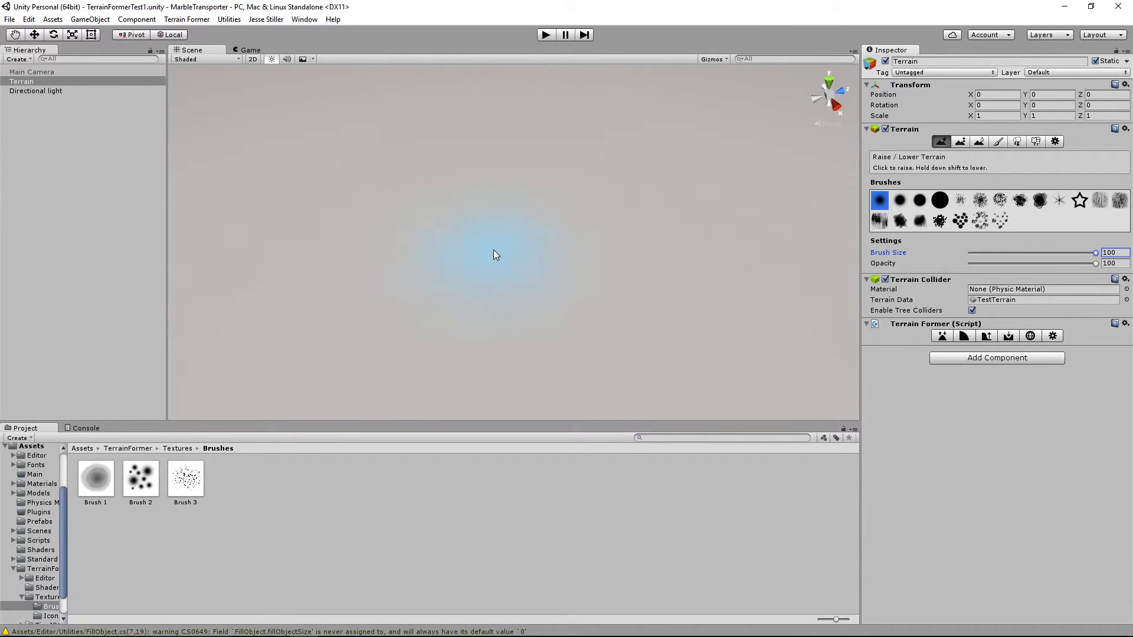
scroll(509, 254, "down", 3)
mouse_move(550, 221)
left_mouse_down()
mouse_move(532, 251)
mouse_move(489, 219)
left_mouse_up()
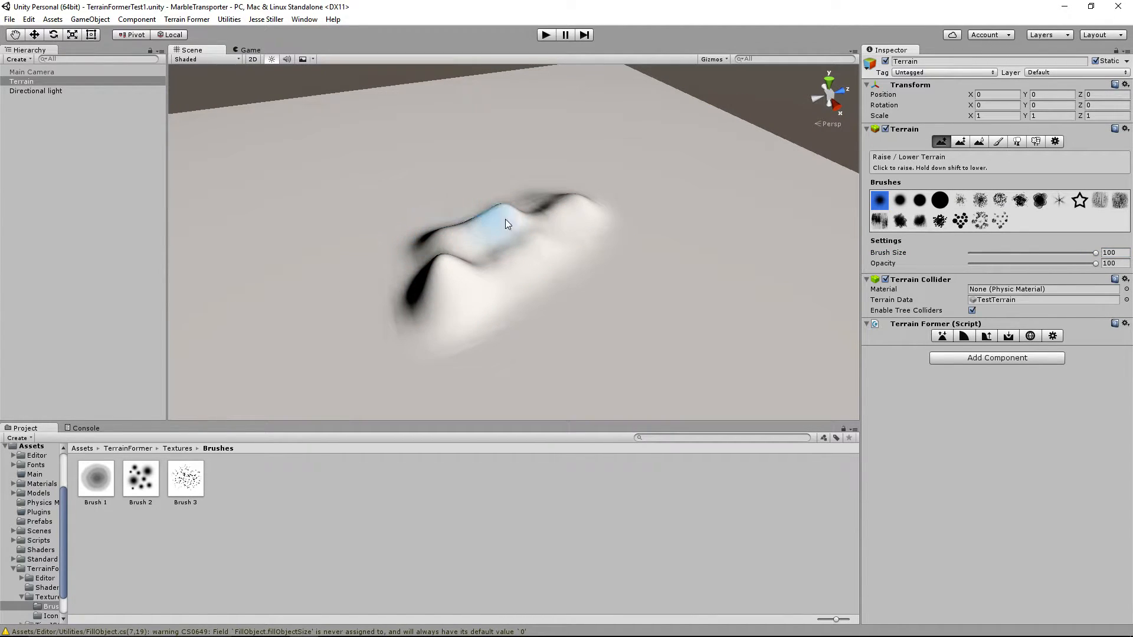
Raise a broad mound with Terrain Former's Raise/Lower tool at size 500, and undo all the sculpting
left_click(942, 336)
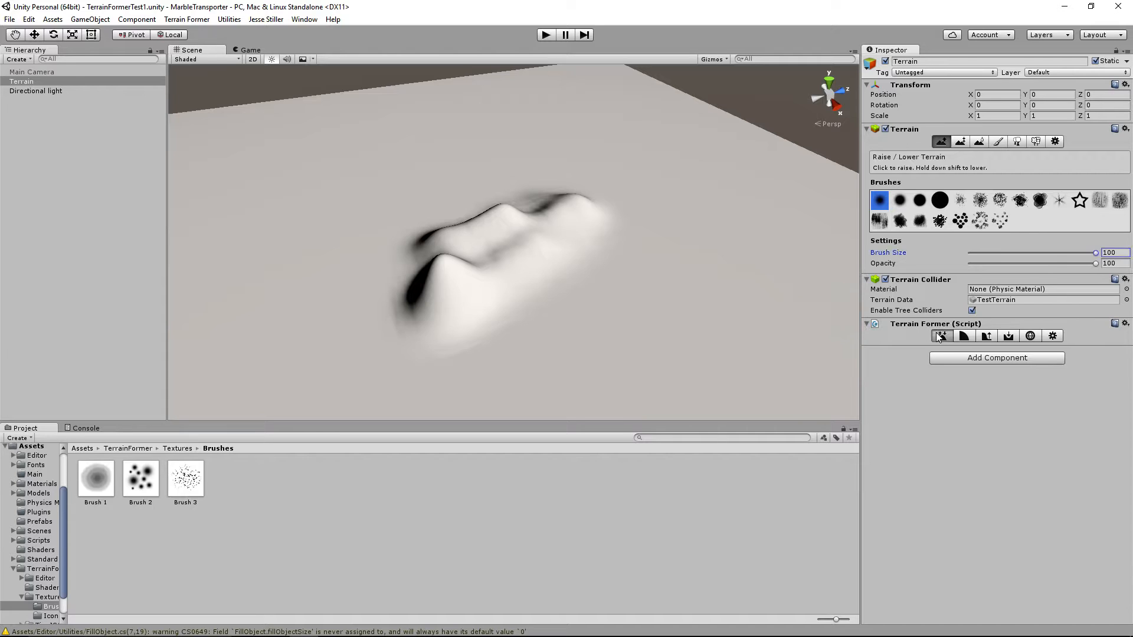
left_click_drag(1005, 270, 1076, 271)
scroll(495, 241, "down", 5)
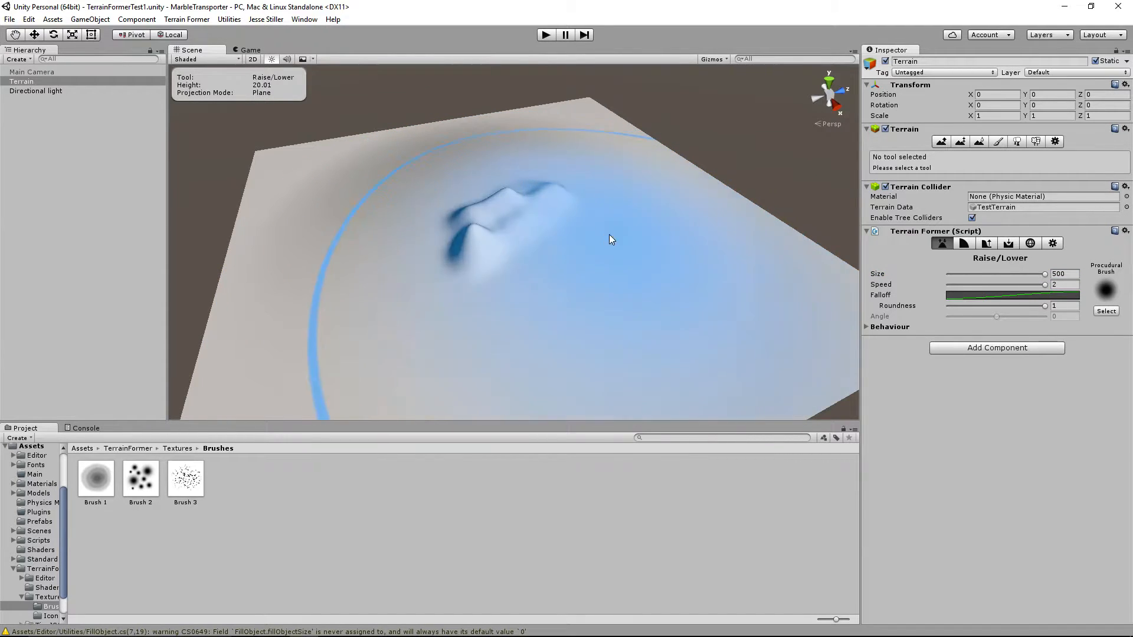
left_click_drag(502, 183, 423, 276, "alt")
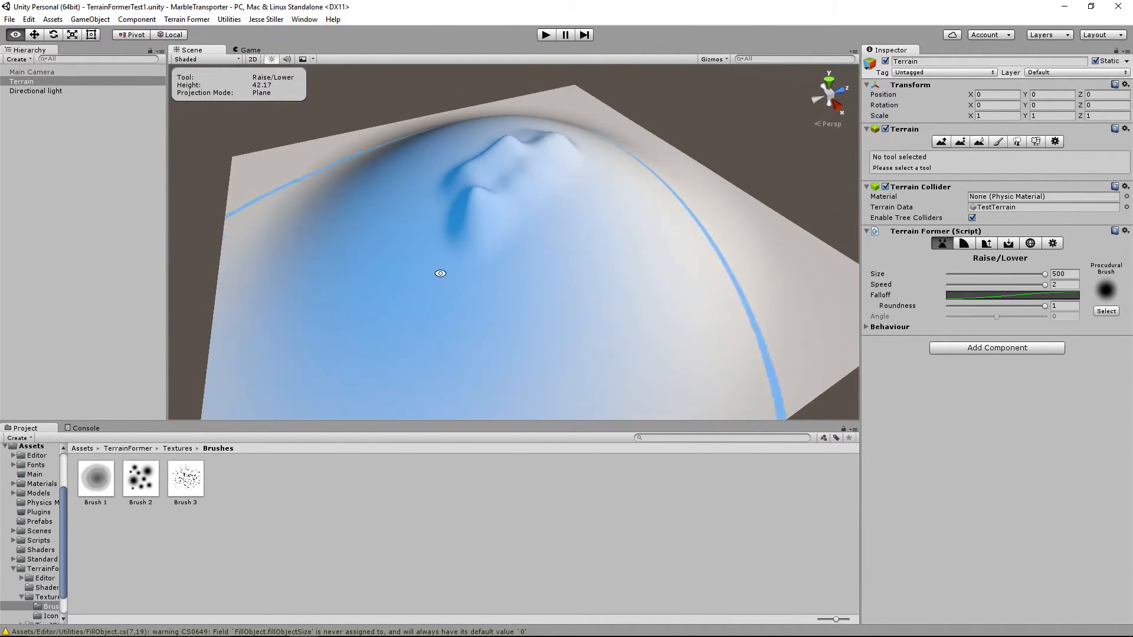
key("ctrl+z")
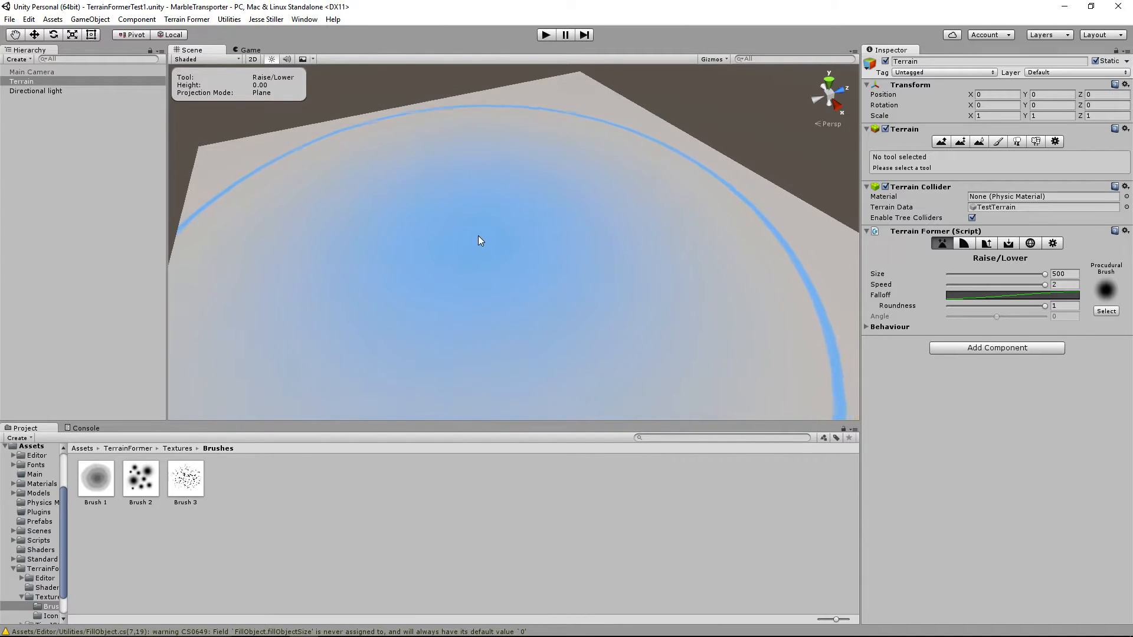
Raise a steep mountain on the terrain with the built-in Raise / Lower Terrain tool at brush size 100
left_click(945, 141)
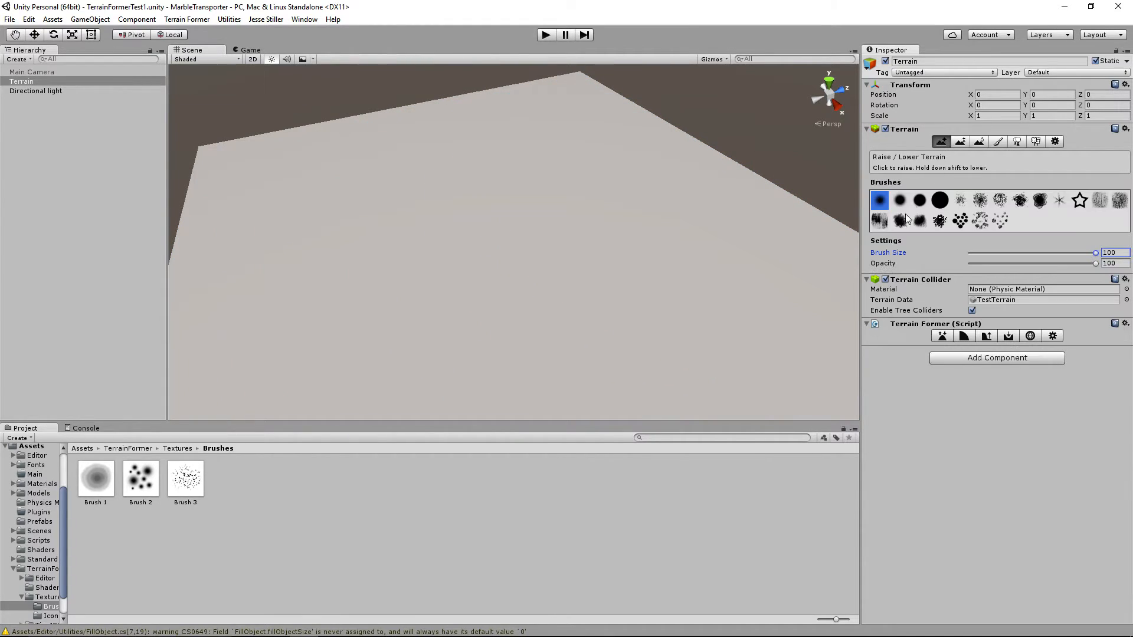
scroll(392, 221, "up", 4)
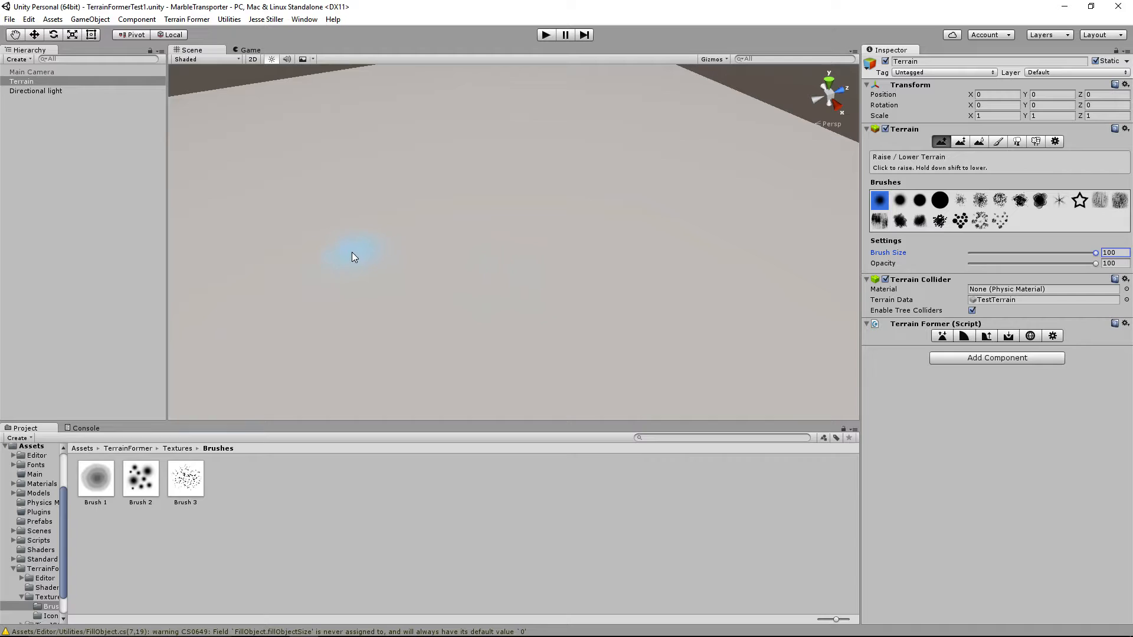
mouse_move(312, 283)
left_mouse_down()
mouse_move(440, 275)
mouse_move(406, 267)
mouse_move(374, 282)
left_mouse_up()
Examine the surface quality of the steep mountain slopes and their base up close and from several angles
middle_click_drag(374, 282, 475, 256)
scroll(466, 278, "up", 4)
scroll(456, 302, "up", 4, "alt")
scroll(470, 284, "down", 2, "alt")
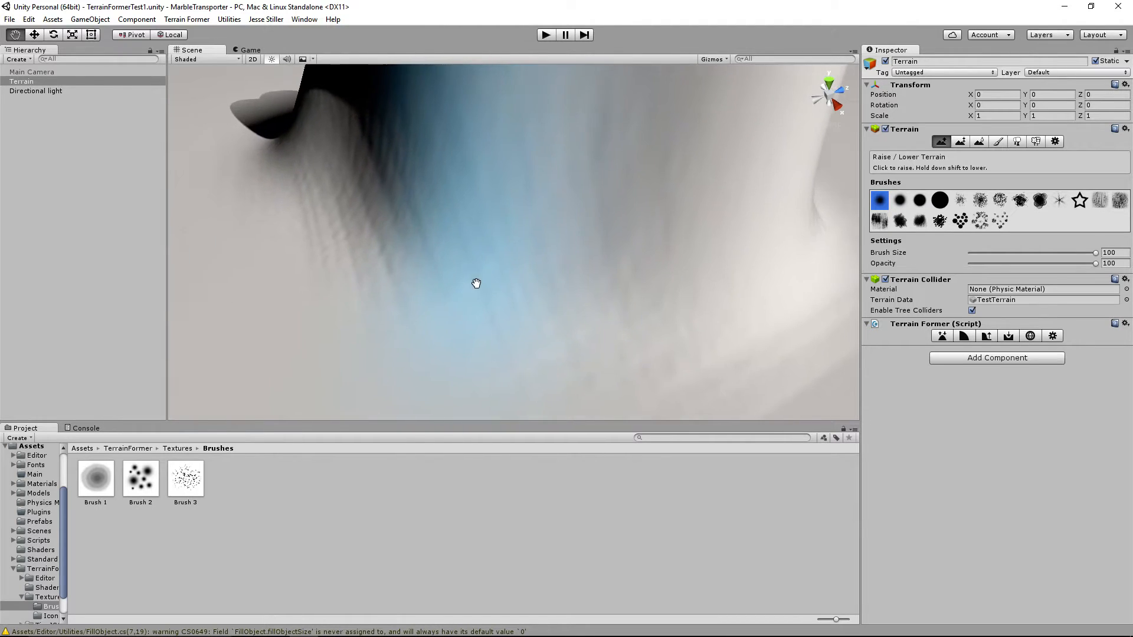
scroll(477, 286, "up", 1, "alt")
scroll(460, 266, "down", 3, "alt")
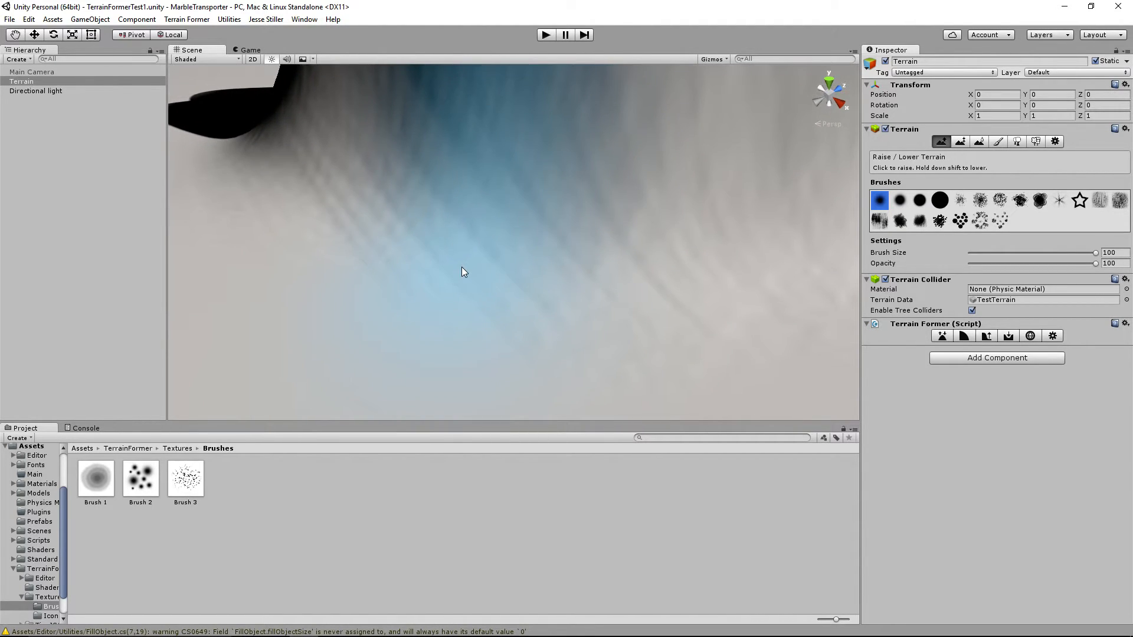
scroll(466, 265, "down", 4)
scroll(467, 263, "up", 3)
left_click_drag(490, 230, 427, 237, "alt")
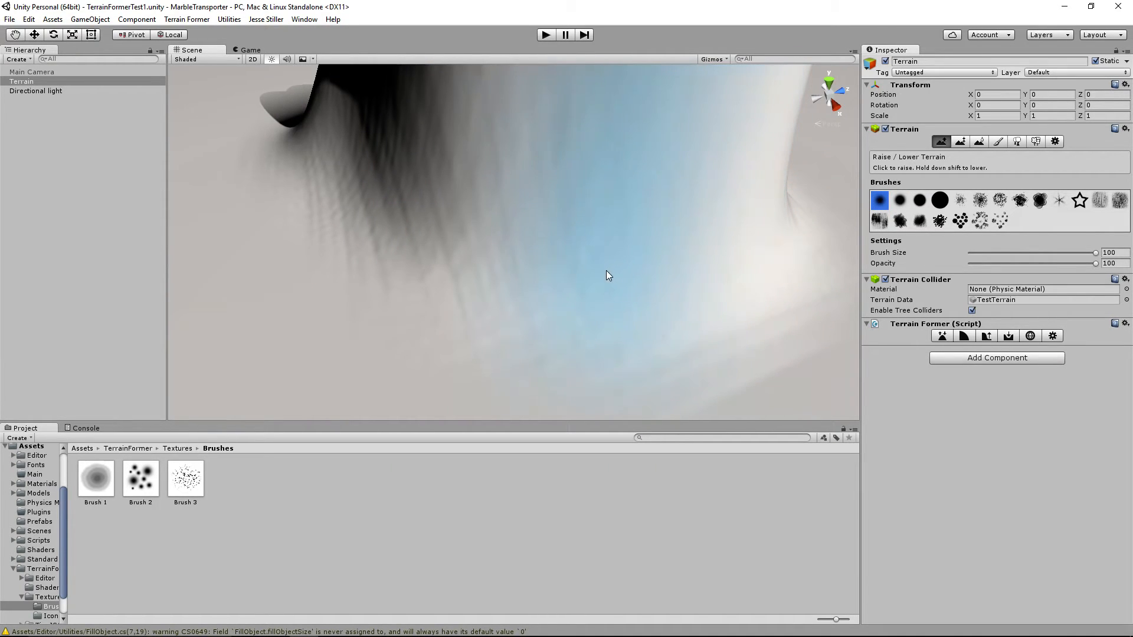
scroll(531, 289, "down", 2)
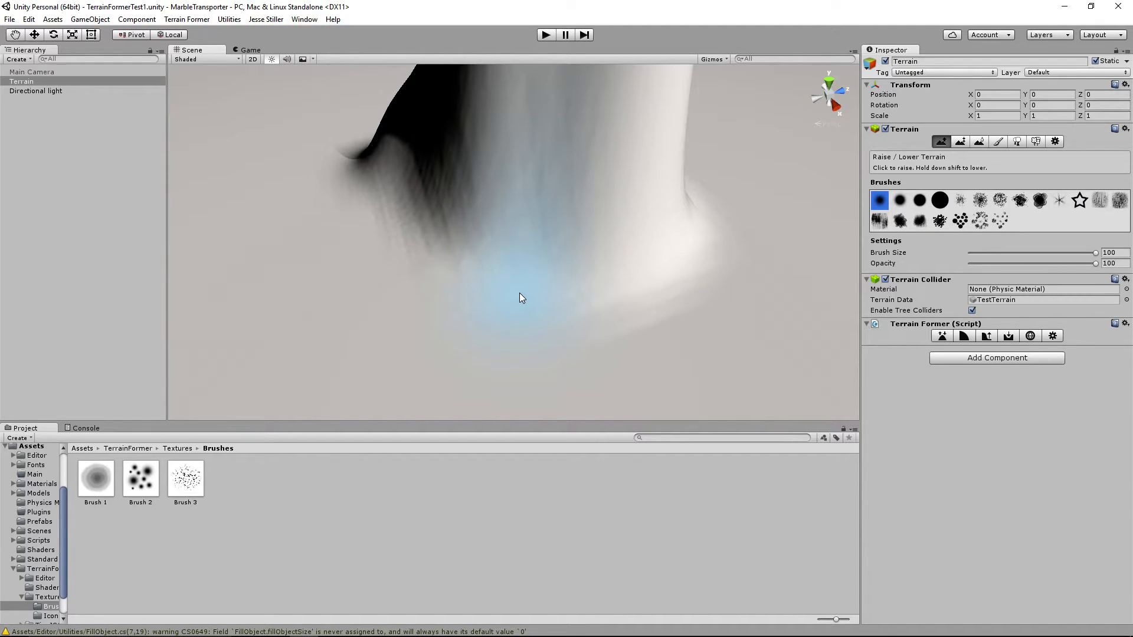
scroll(519, 271, "down", 5)
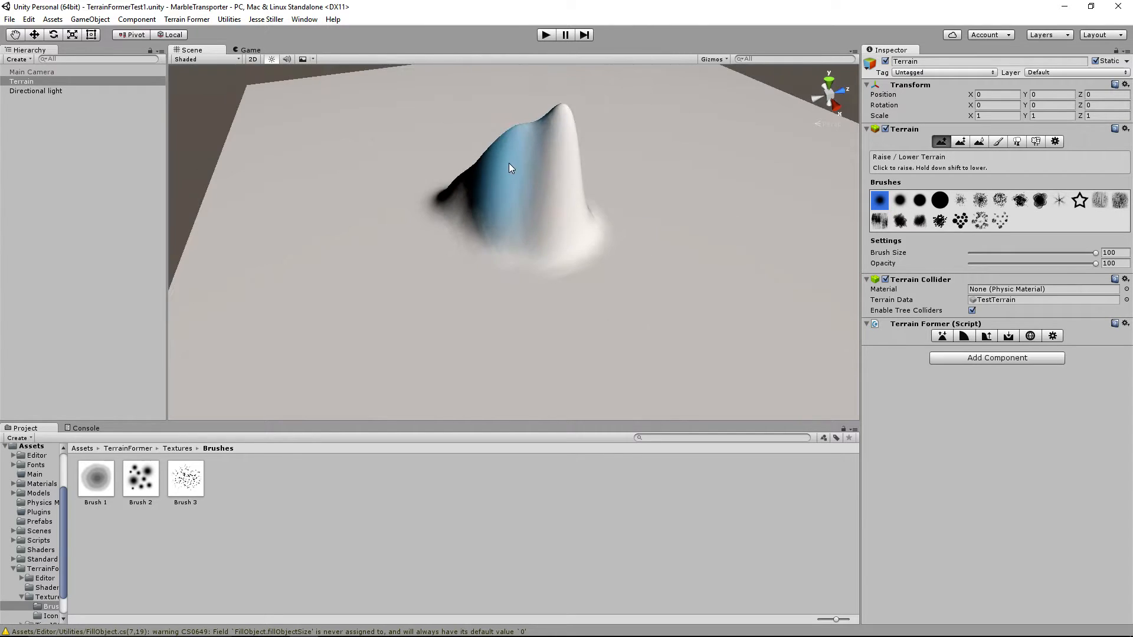
scroll(496, 204, "up", 2)
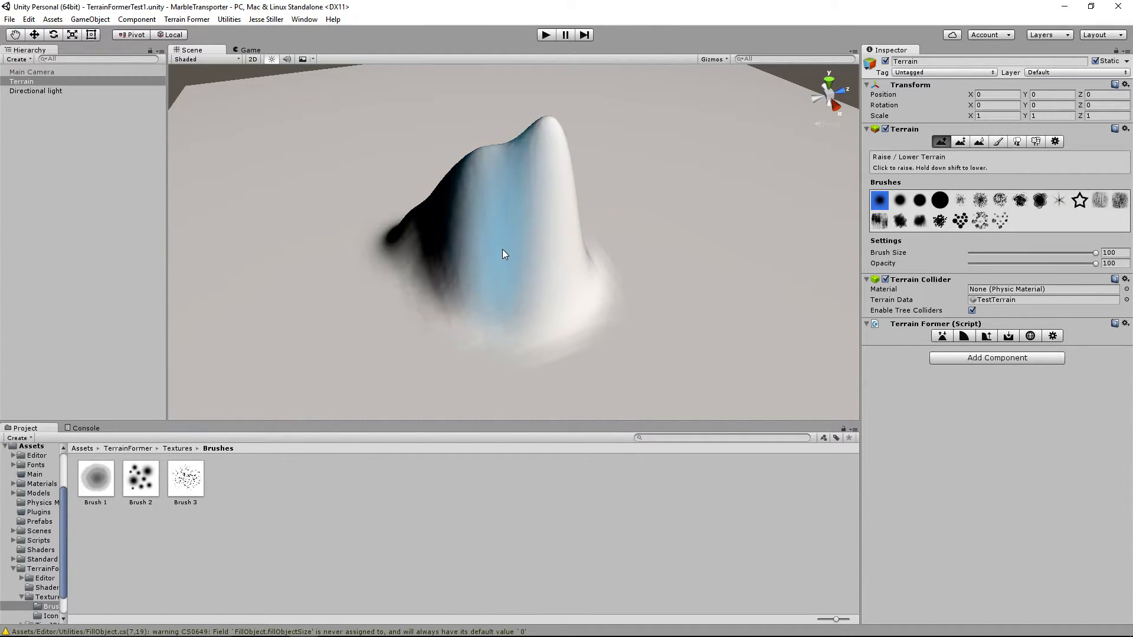
left_click_drag(500, 251, 492, 193, "alt")
scroll(488, 233, "up", 6)
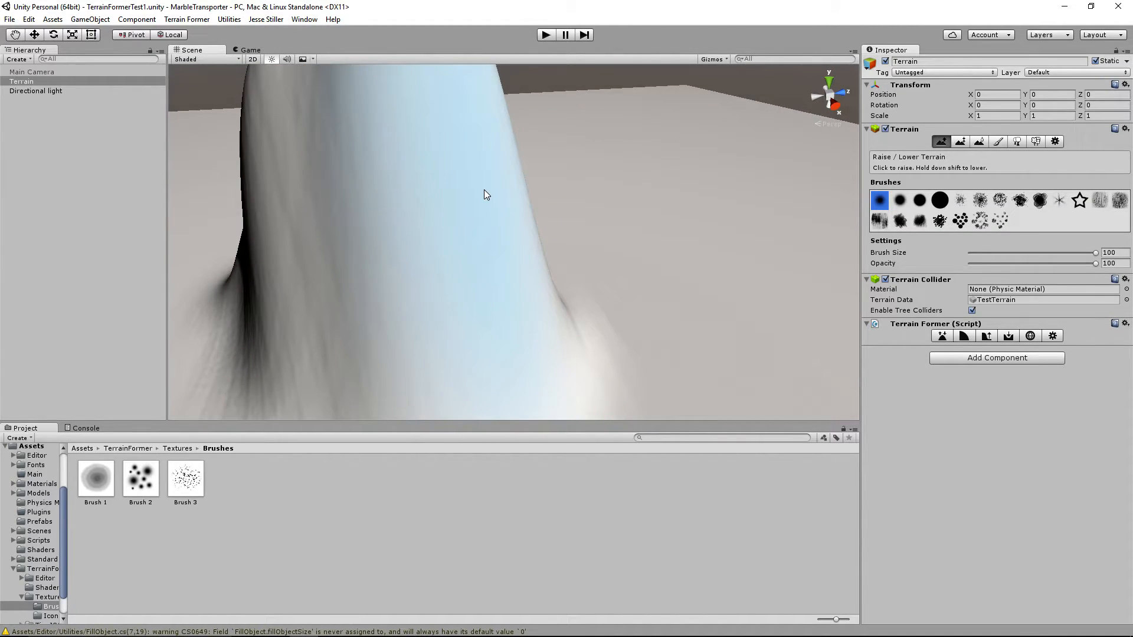
scroll(484, 190, "up", 6)
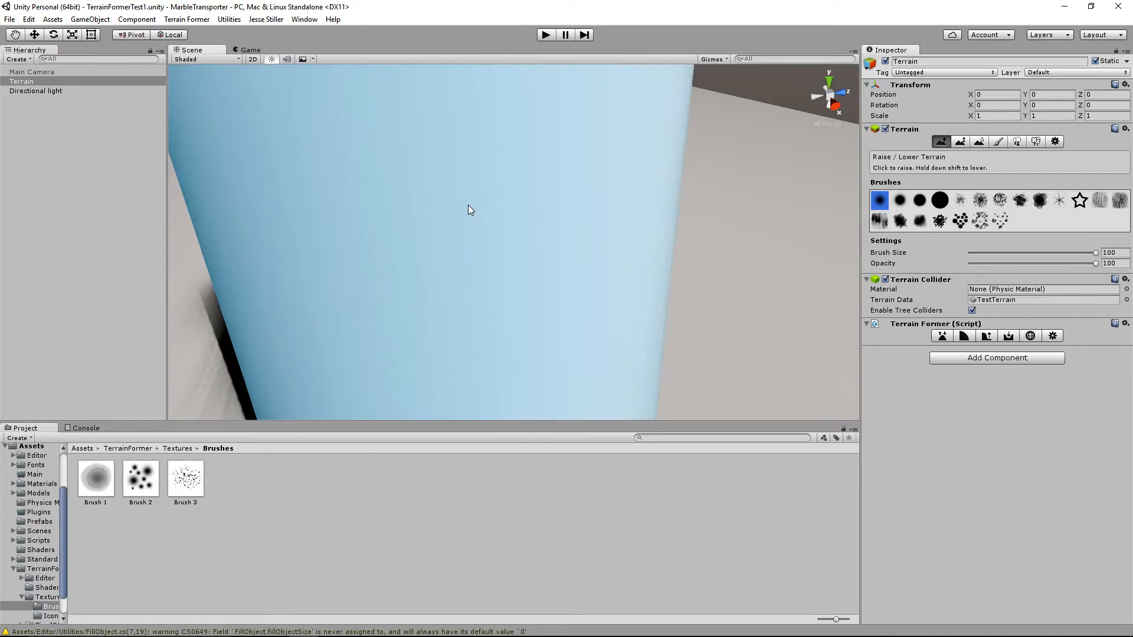
scroll(468, 206, "down", 5)
mouse_move(485, 257)
left_mouse_down("alt")
mouse_move(539, 246)
mouse_move(483, 258)
left_mouse_up("alt")
middle_click_drag(483, 258, 484, 246)
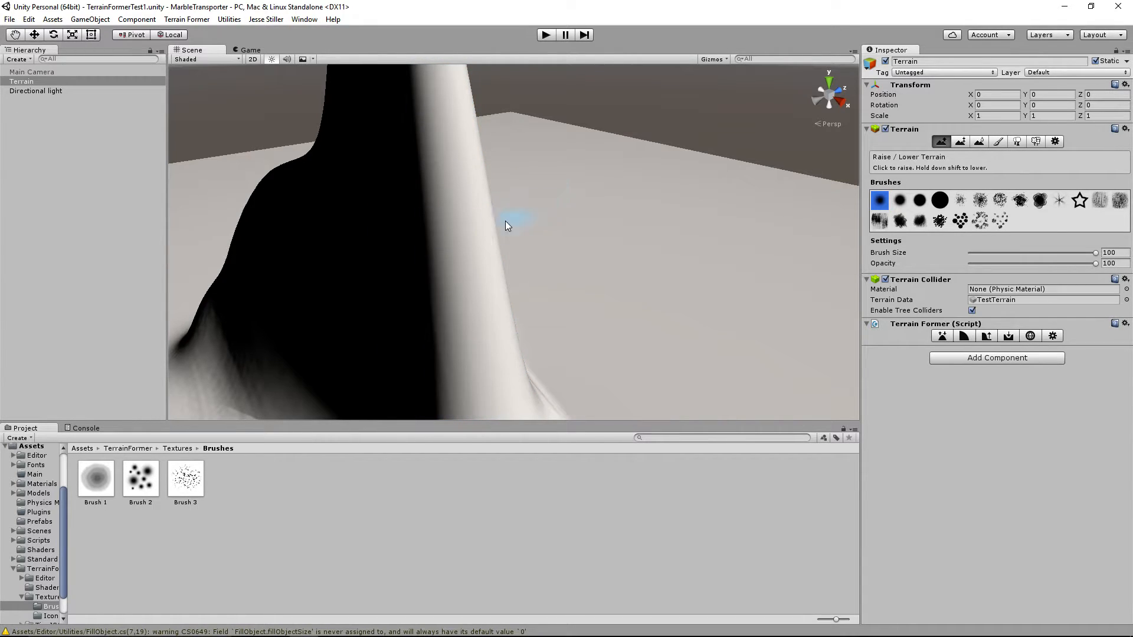
Raise a separate smaller hill behind the tall mountain with the built-in Raise / Lower Terrain tool
mouse_move(476, 232)
left_mouse_down()
mouse_move(615, 203)
mouse_move(484, 230)
left_mouse_up()
scroll(495, 232, "down", 4)
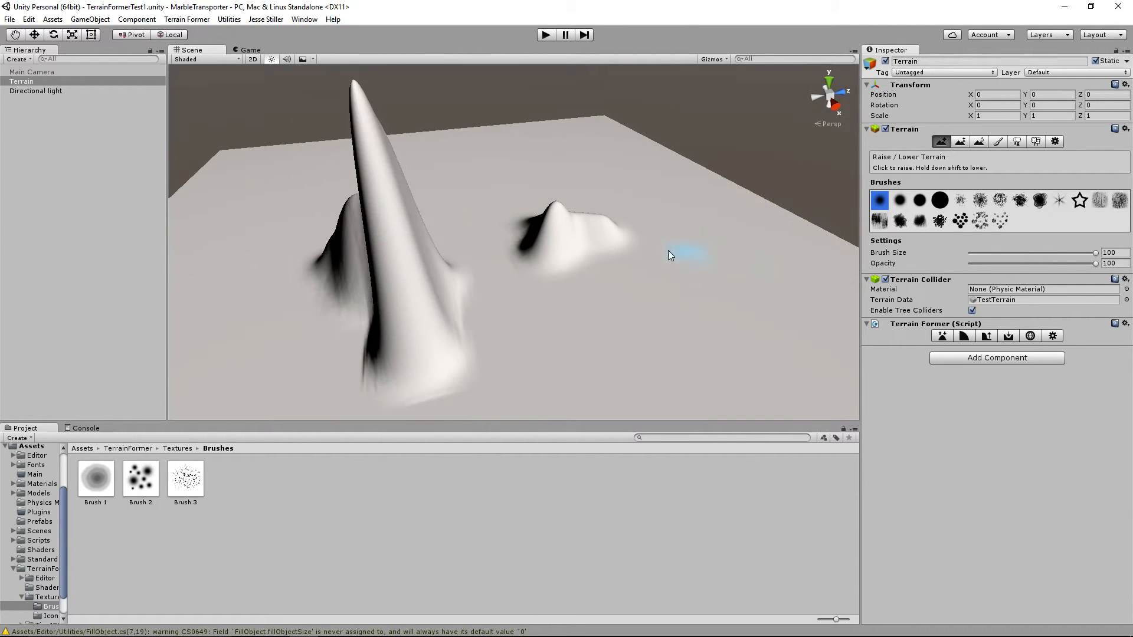
middle_click_drag(643, 253, 683, 240)
Sculpt a ring of peaks around the tall spire with Terrain Former's Raise/Lower tool at size 68
key("z")
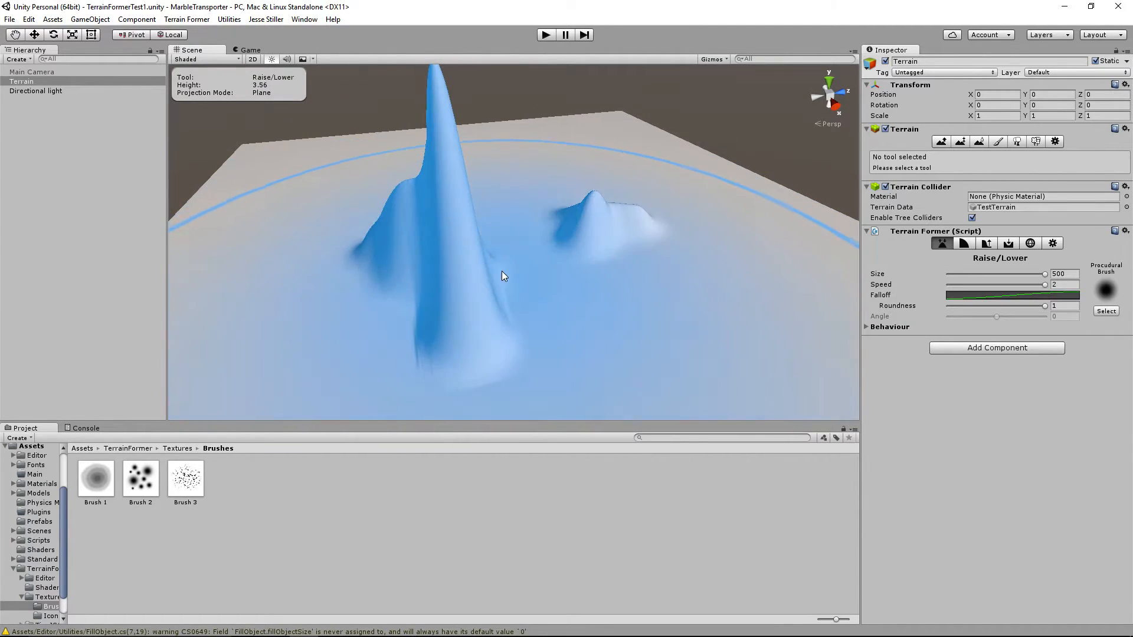
left_click(961, 273)
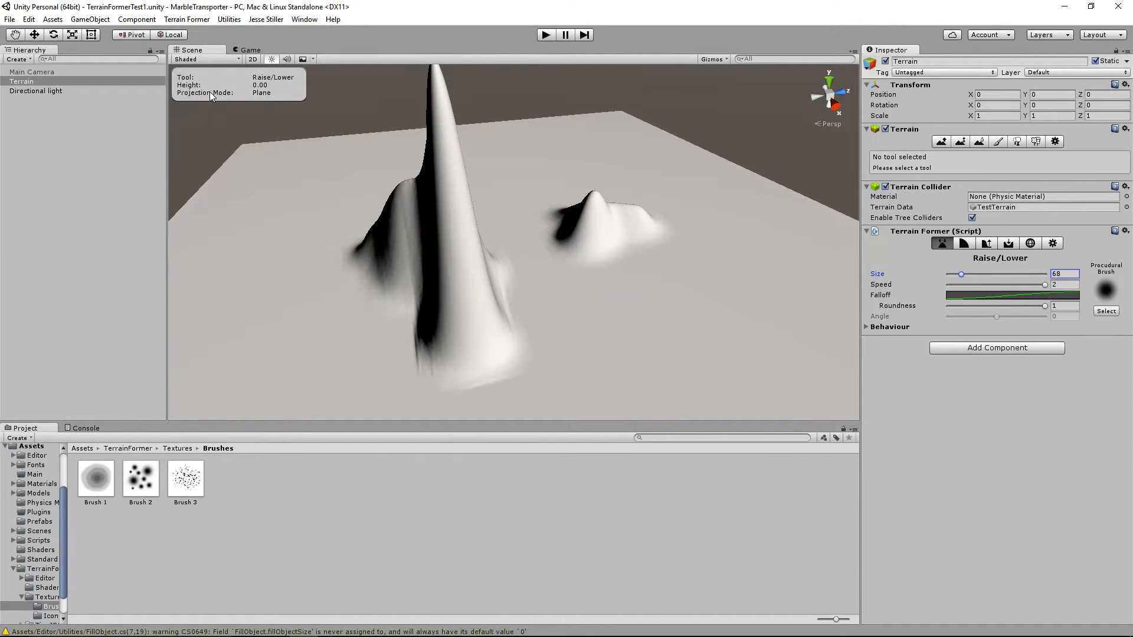
left_click_drag(554, 265, 588, 267, "alt")
mouse_move(510, 259)
left_mouse_down()
mouse_move(572, 232)
mouse_move(611, 171)
mouse_move(573, 137)
mouse_move(376, 151)
mouse_move(276, 200)
mouse_move(296, 262)
mouse_move(431, 269)
mouse_move(601, 234)
mouse_move(599, 245)
left_mouse_up()
scroll(600, 244, "down", 5)
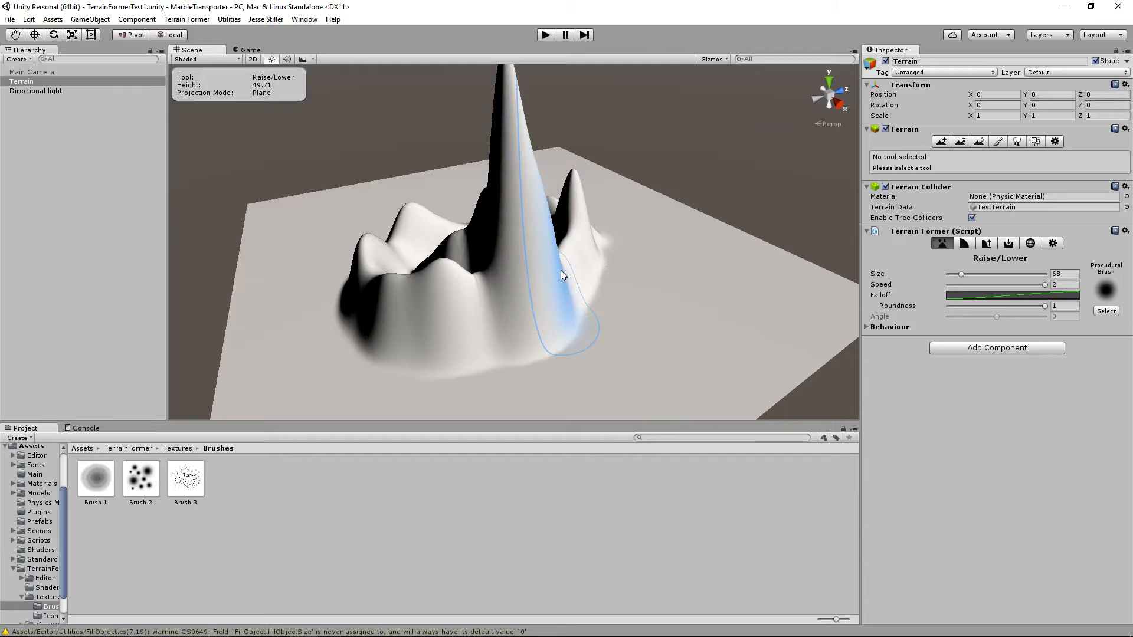
left_click_drag(618, 282, 621, 312)
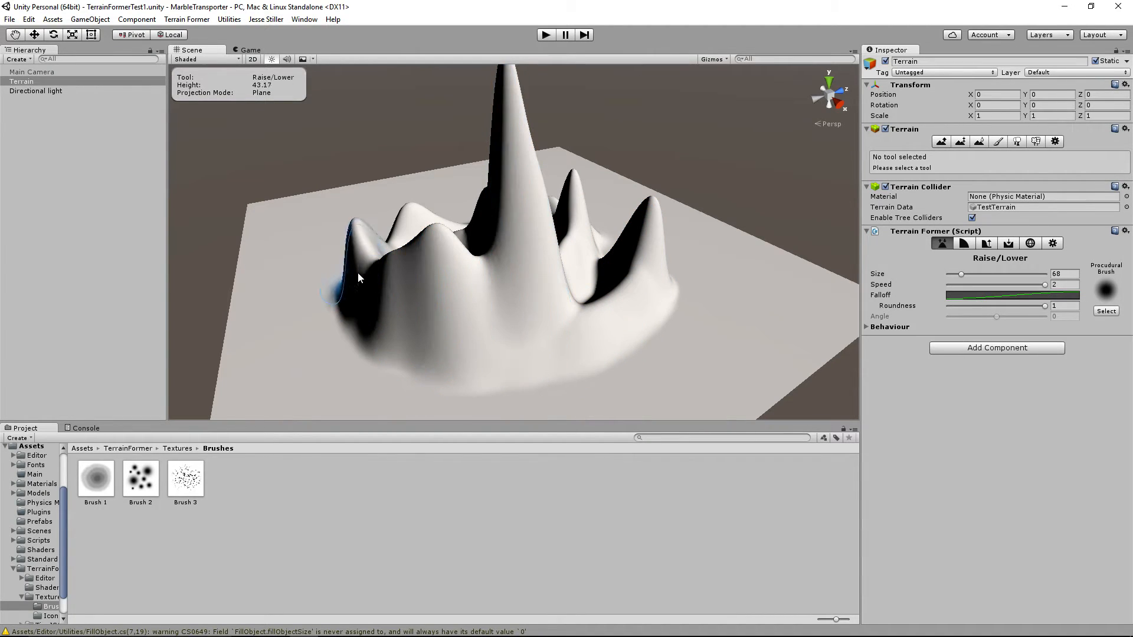
left_click_drag(363, 228, 502, 190)
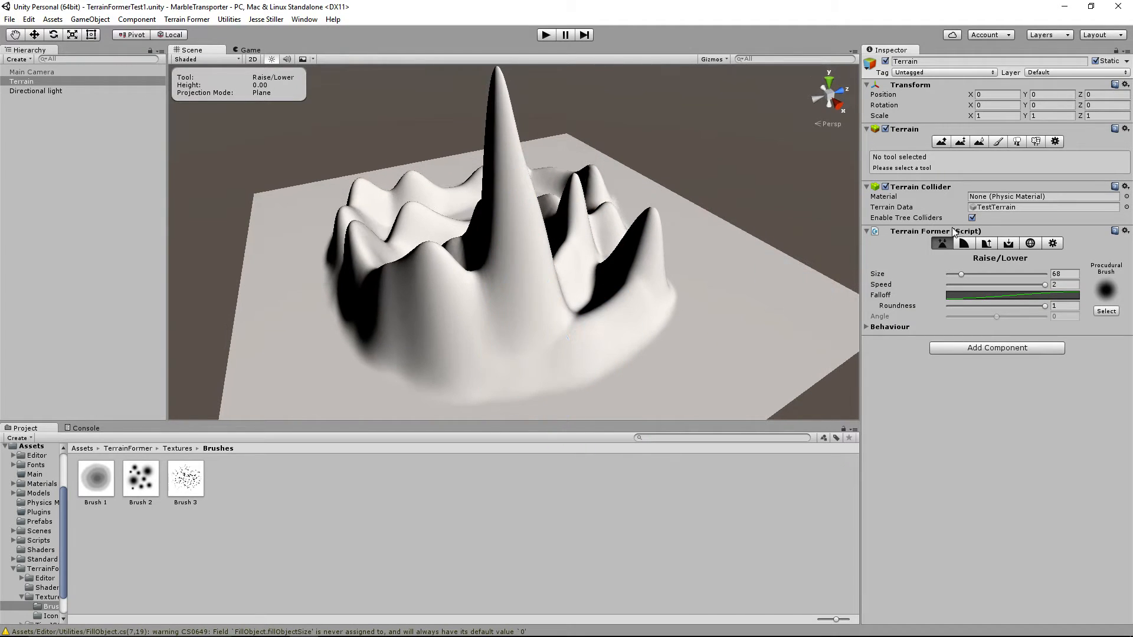
Set Terrain Former's Sculpt Onto option to Terrain and raise another peak beside the tall spire with Raise/Lower
left_click(1051, 244)
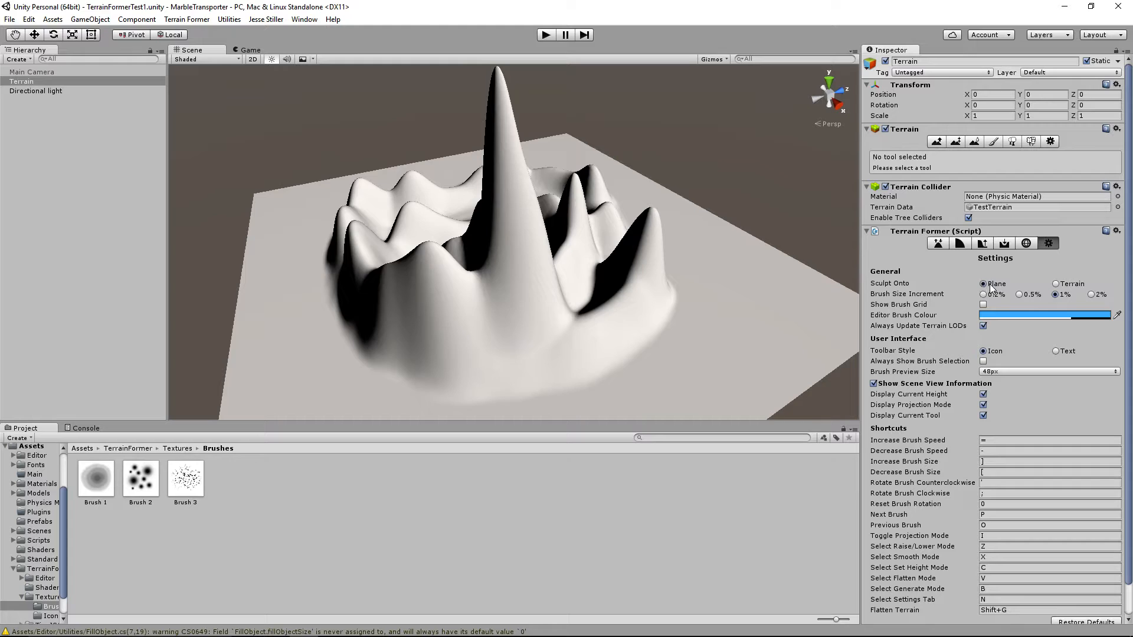
left_click(1056, 283)
left_click(938, 243)
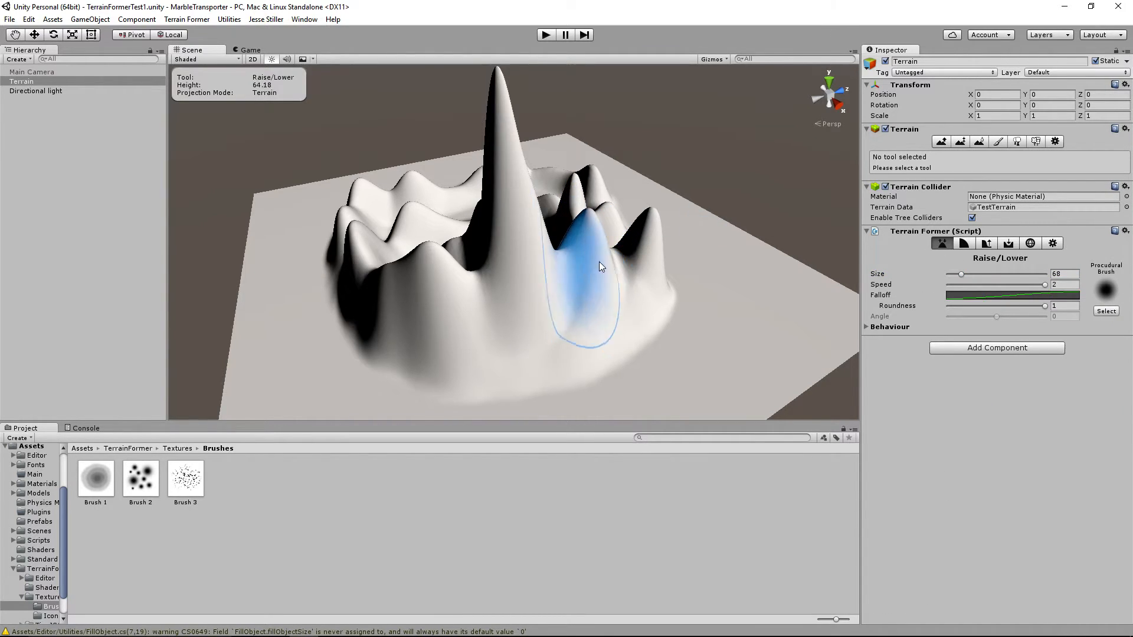
left_click_drag(321, 314, 804, 313, "alt")
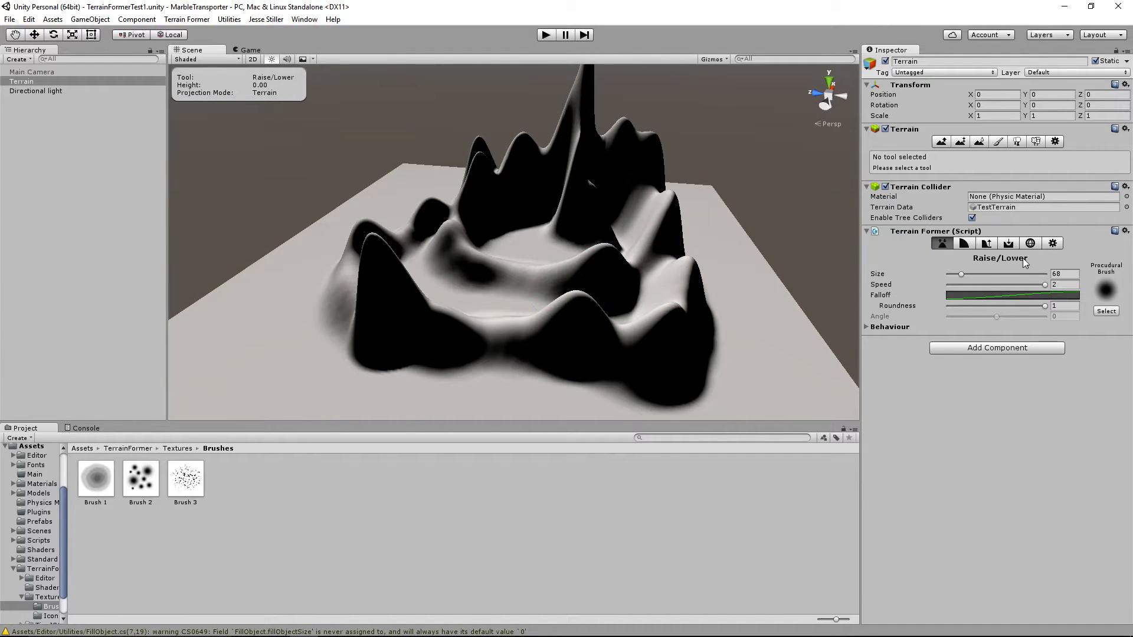
Set Sculpt Onto back to Plane and raise the inner slopes of the ring of hills with Raise/Lower
left_click(1053, 245)
left_click(994, 284)
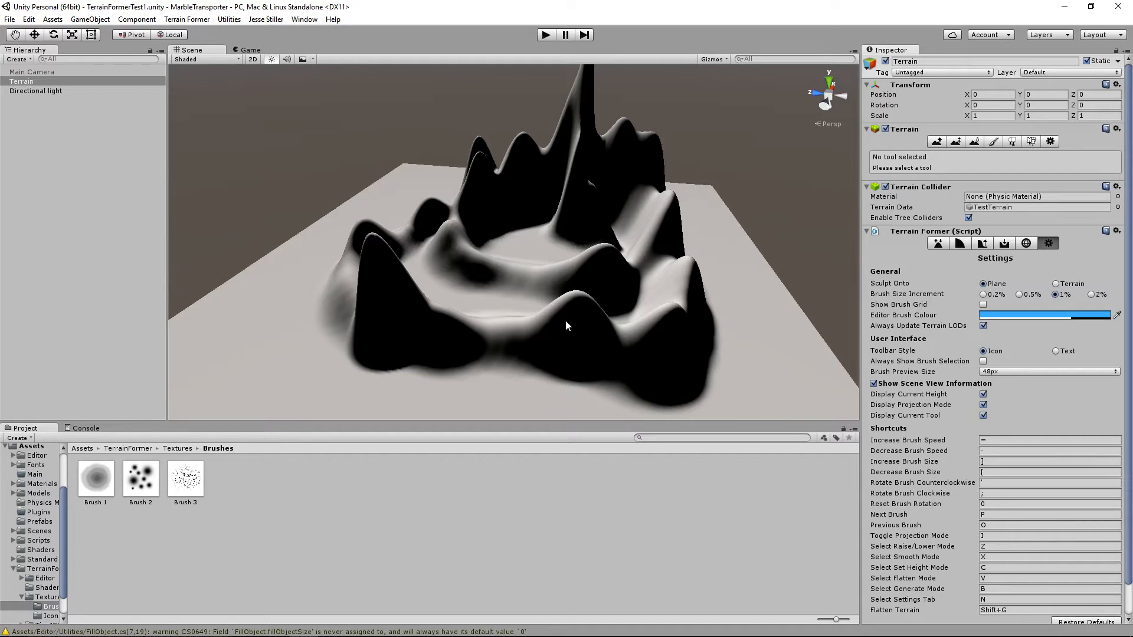
left_click(938, 243)
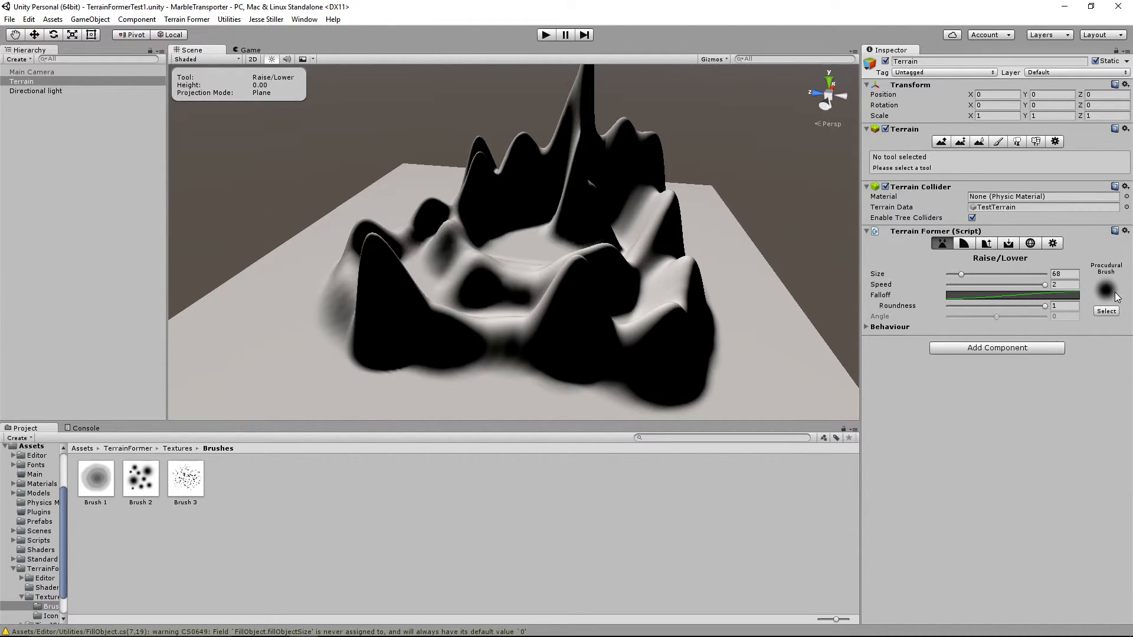
Compare the built-in Raise / Lower Terrain brushes with the brush selection of Terrain Former's Raise/Lower tool
left_click(942, 142)
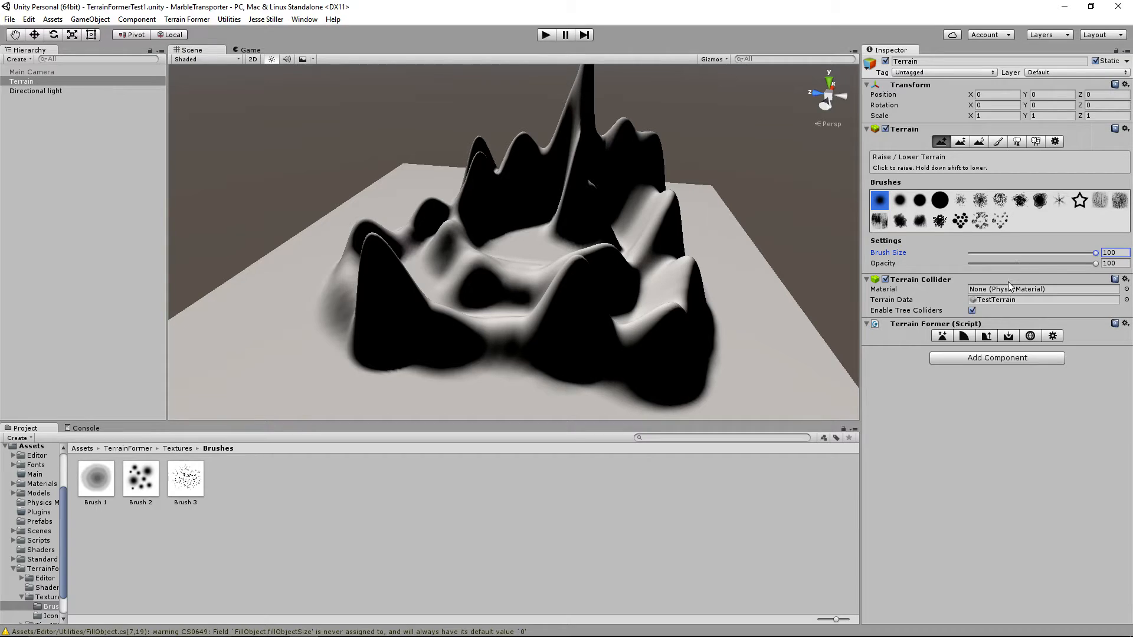
left_click(942, 335)
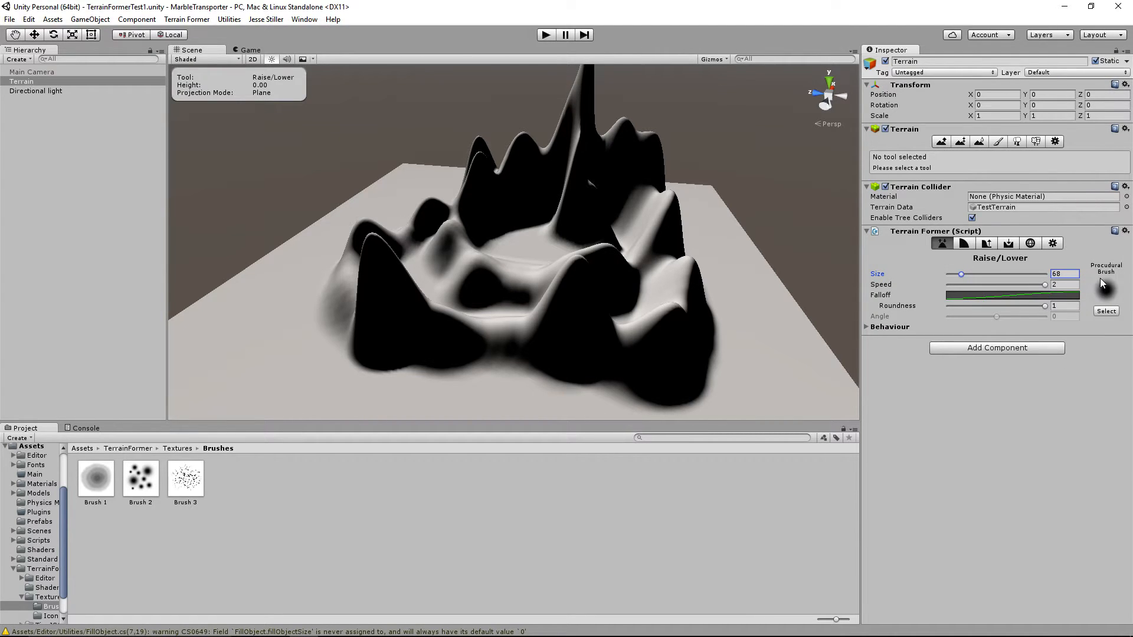
left_click(1106, 311)
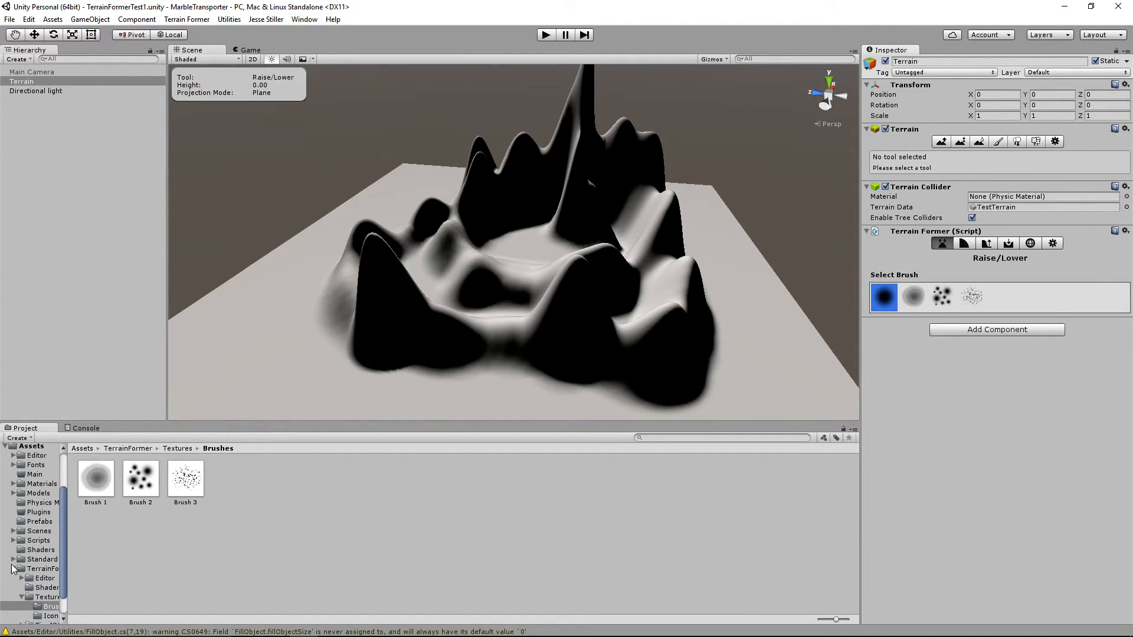
Open the Brushes folder inside TerrainFormer's Textures folder in the project assets
left_click(42, 570)
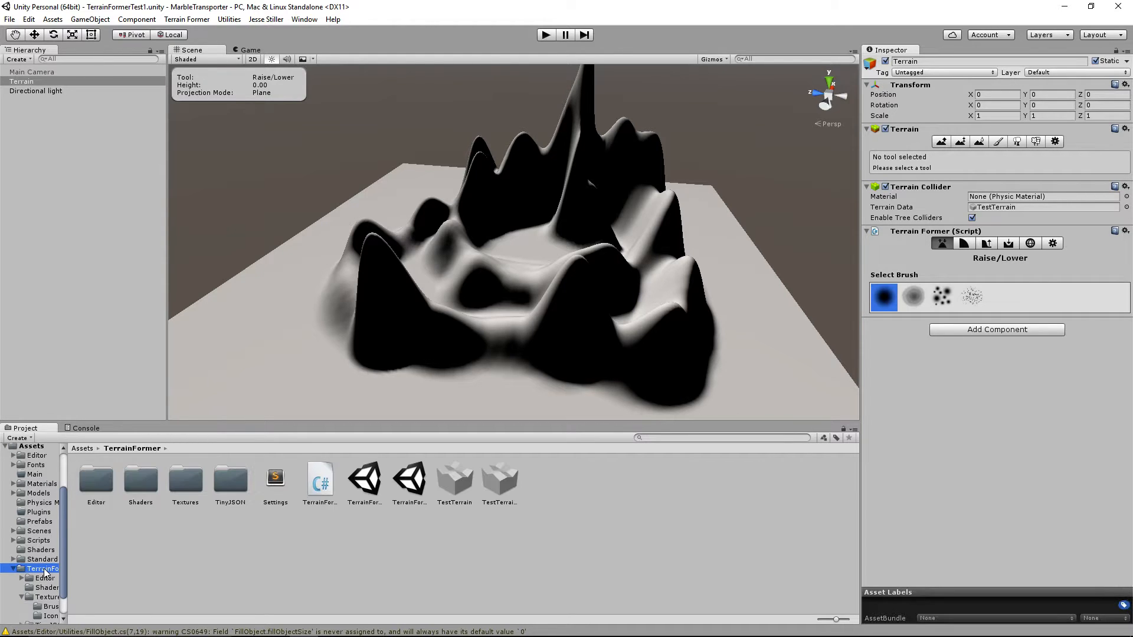
left_click(50, 597)
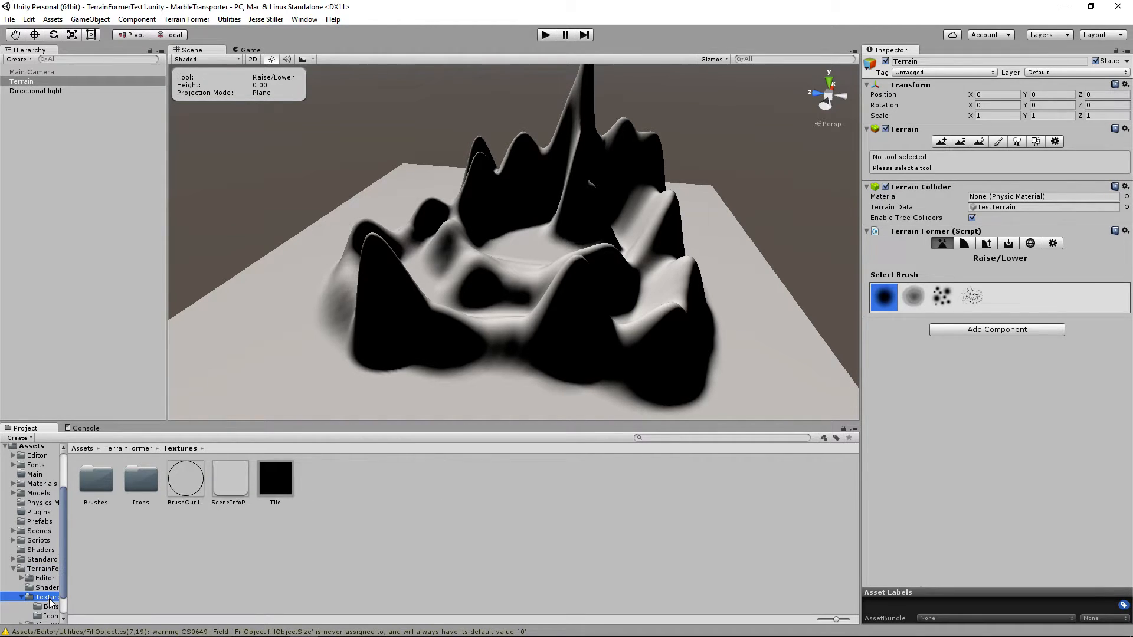
double_click(98, 486)
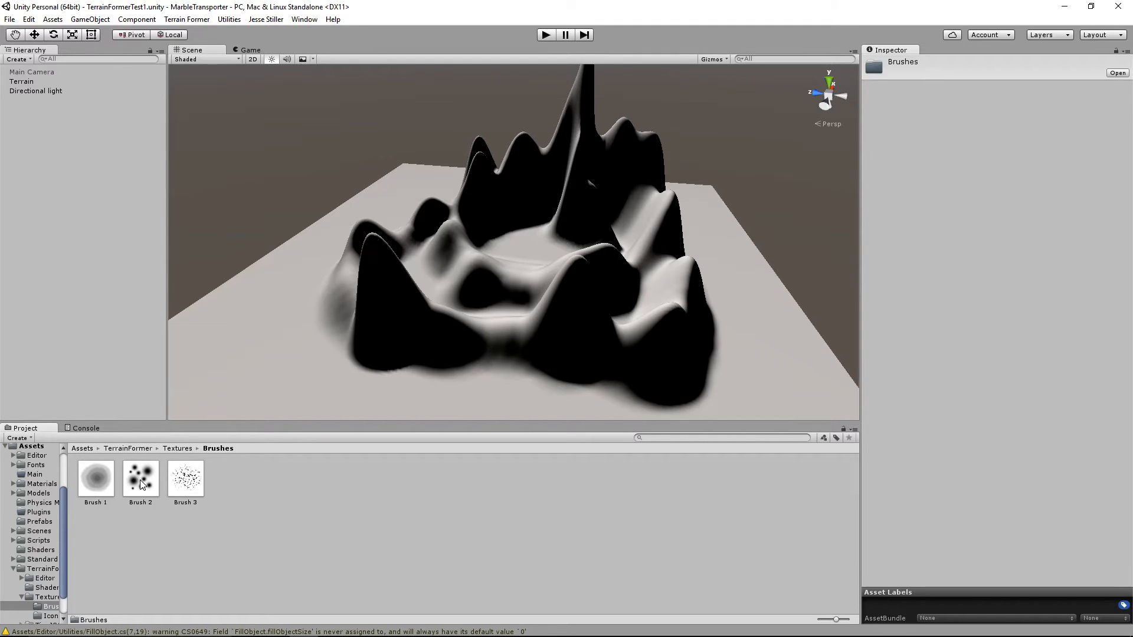
Select Brush 1 for the terrain's Raise/Lower tool and raise a rough-textured mound on the flat ground outside the ring of hills
middle_click_drag(530, 276, 561, 257)
left_click(522, 283)
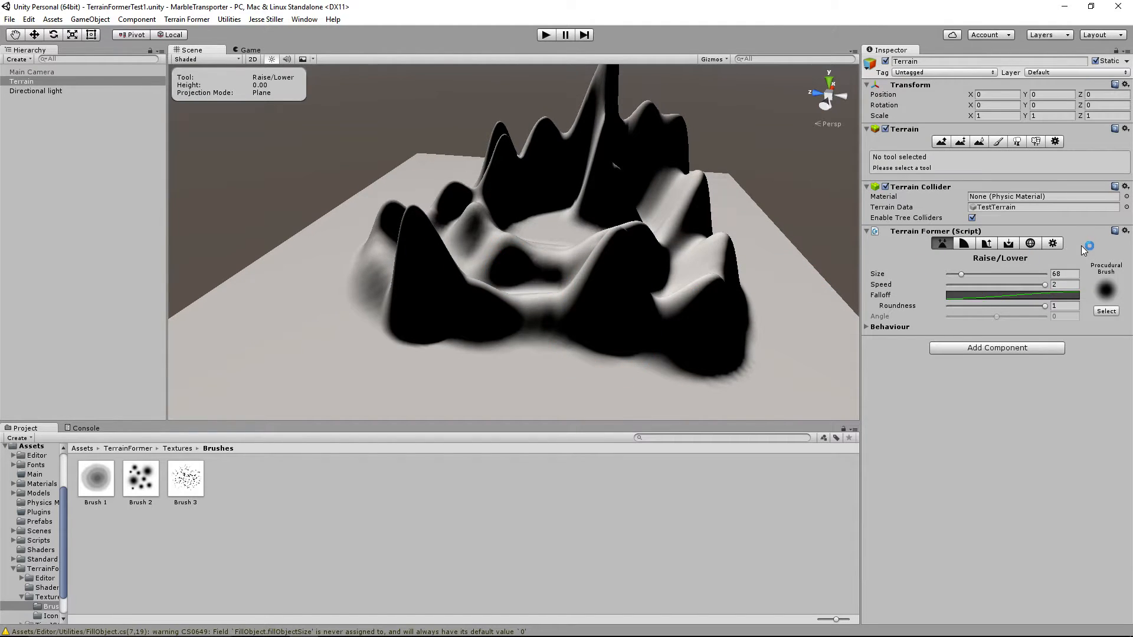
left_click(1102, 284)
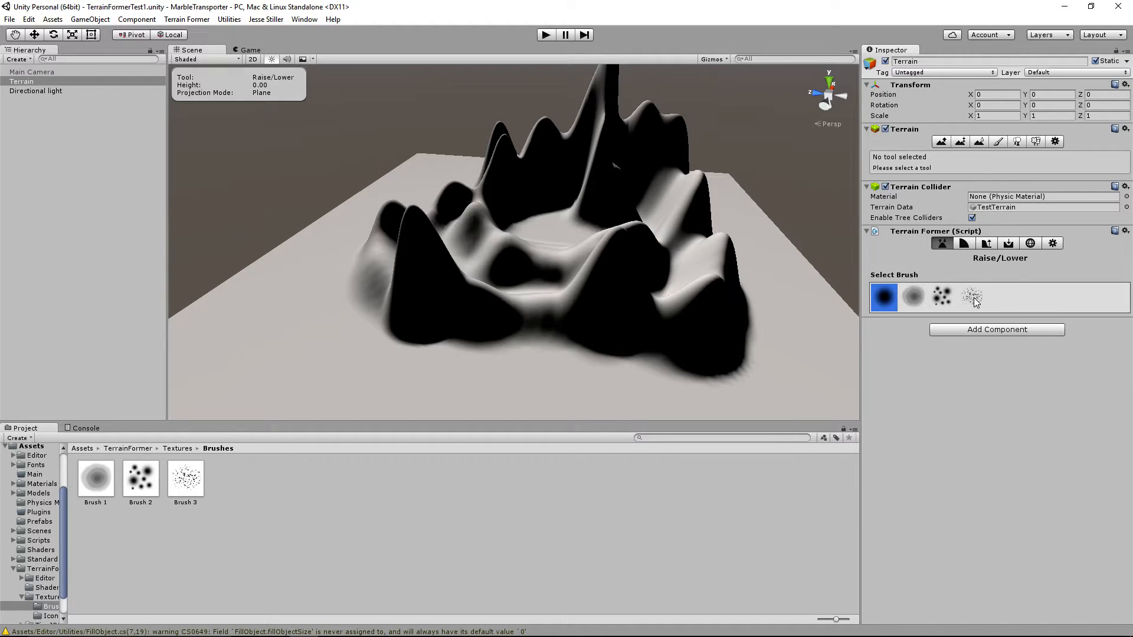
left_click(912, 298)
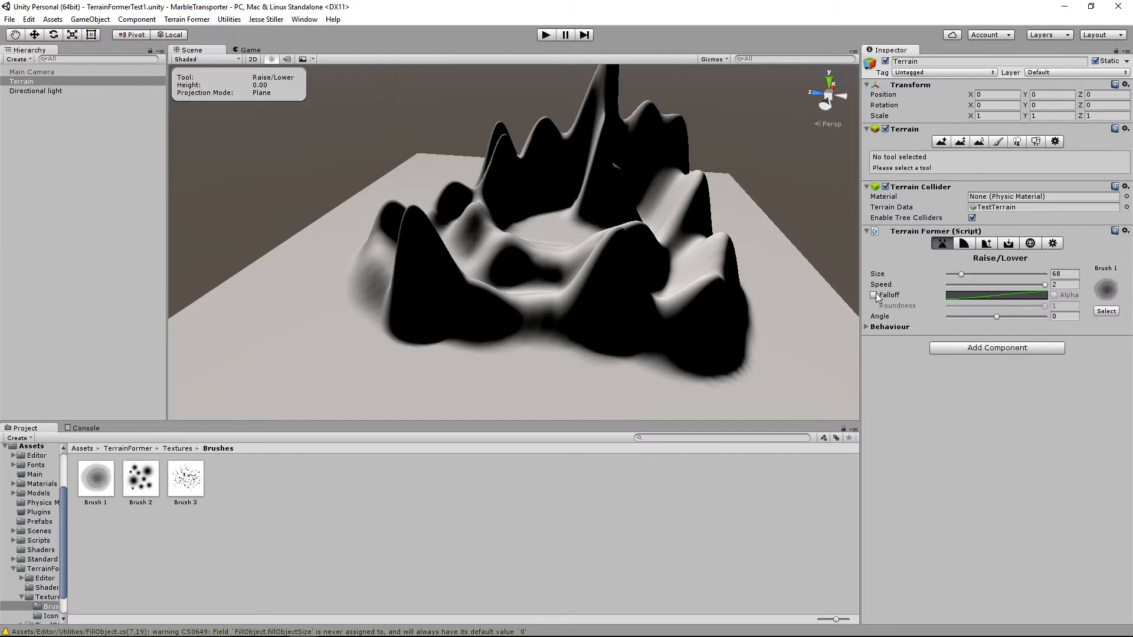
middle_click_drag(288, 341, 375, 331)
scroll(372, 342, "up", 5)
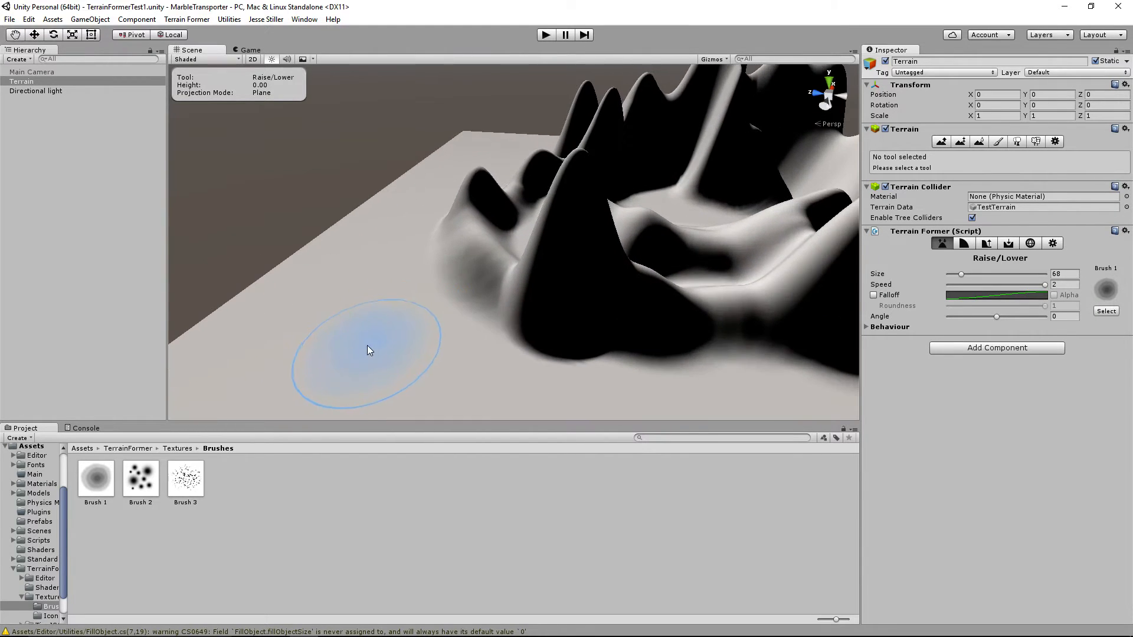
mouse_move(450, 278)
left_mouse_down()
mouse_move(467, 310)
mouse_move(512, 293)
left_mouse_up()
scroll(512, 294, "down", 5)
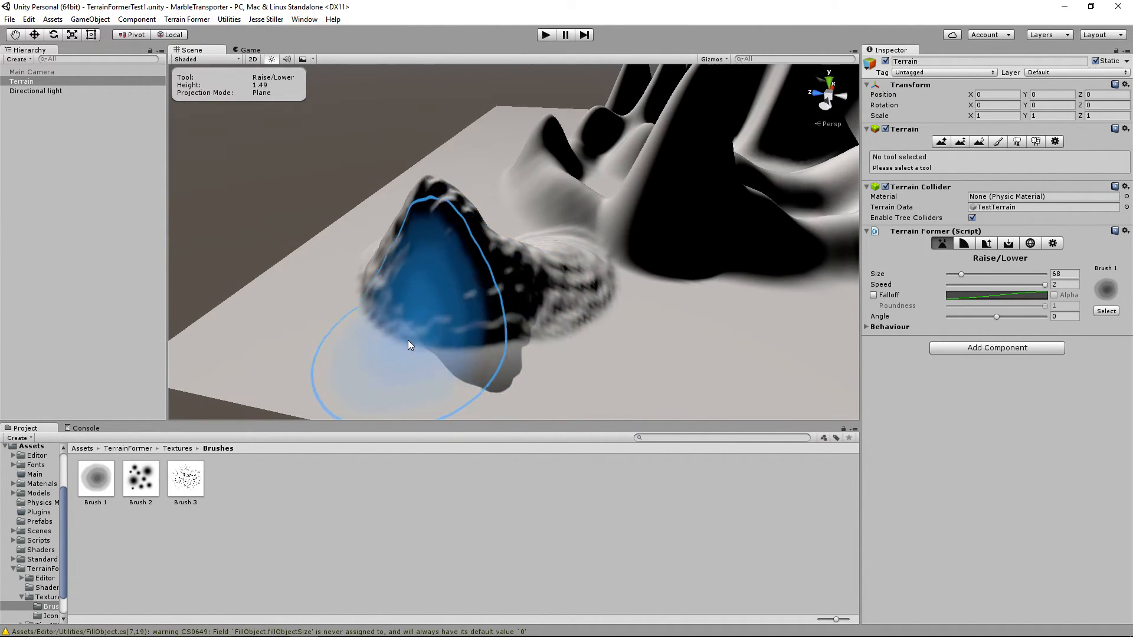
Cycle backwards through the Raise/Lower brushes, past the procedural brush, to Brush 3
left_click_drag(412, 340, 691, 324, "alt")
middle_click_drag(655, 316, 494, 353)
left_click_drag(495, 353, 581, 329, "alt")
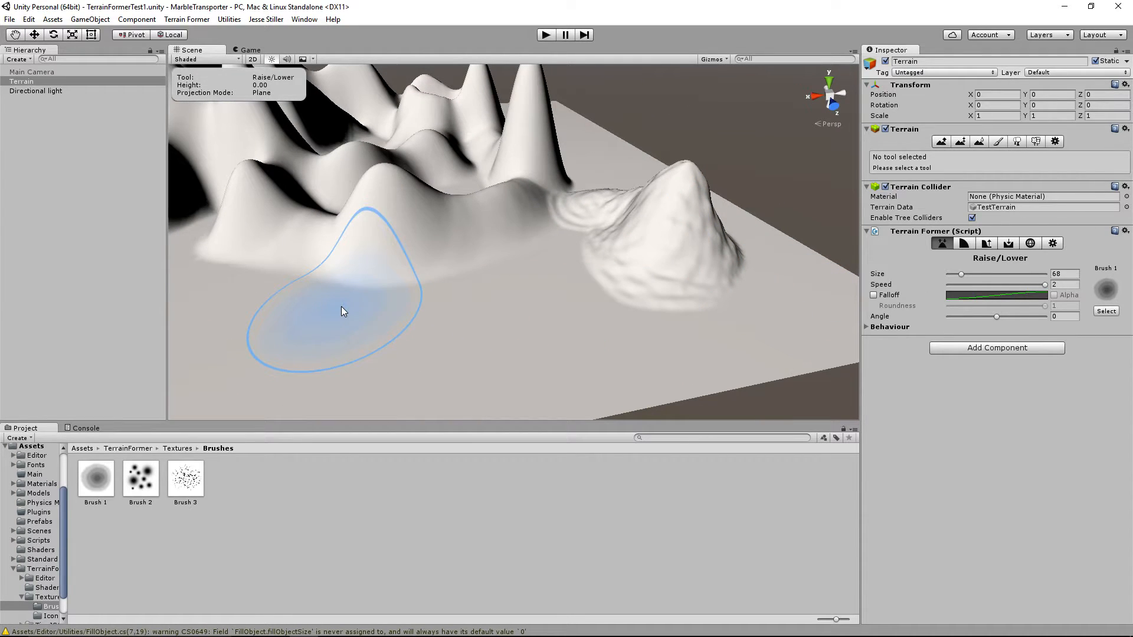
key("o")
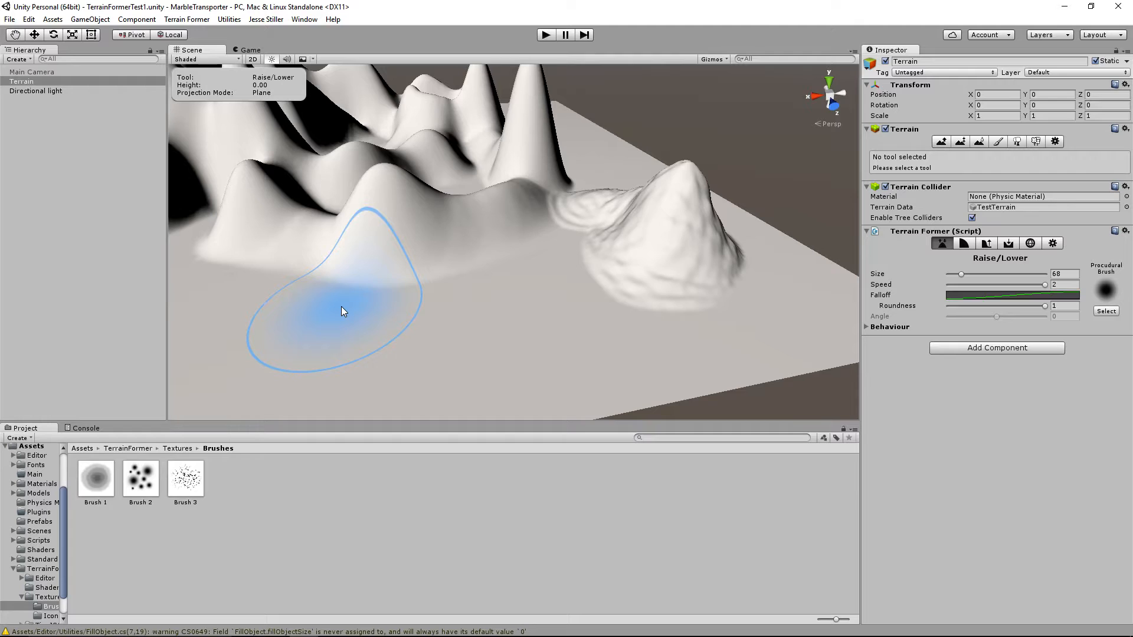
key("o")
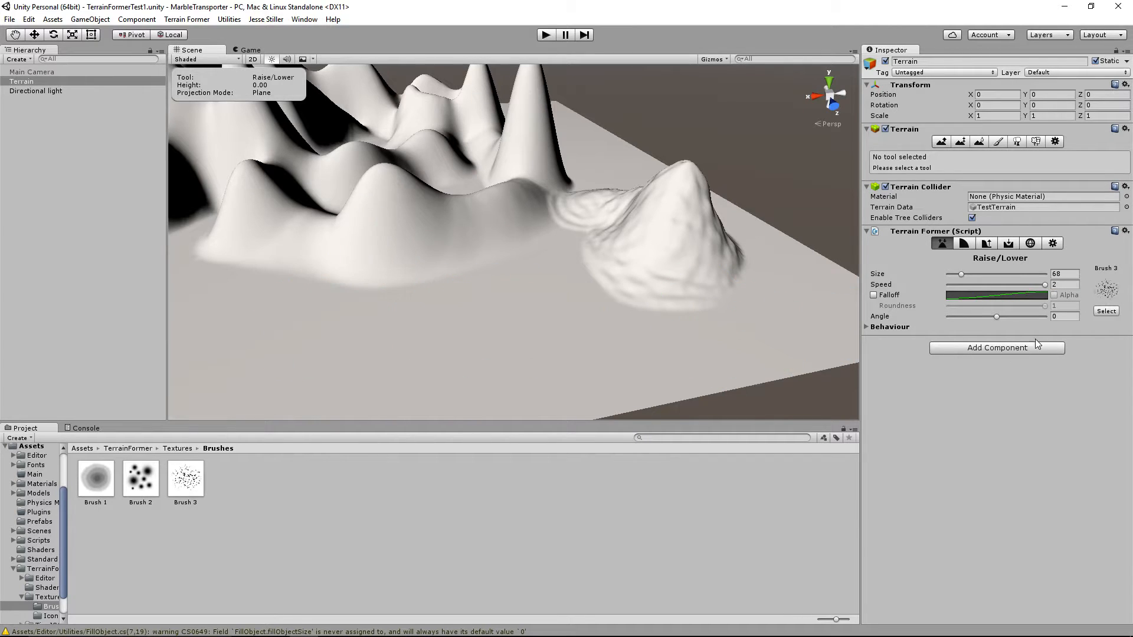
In Terrain Former's settings, turn off Always Update Terrain LODs and switch the toolbar style to Text and back to Icon
left_click(1053, 244)
scroll(981, 460, "down", 1)
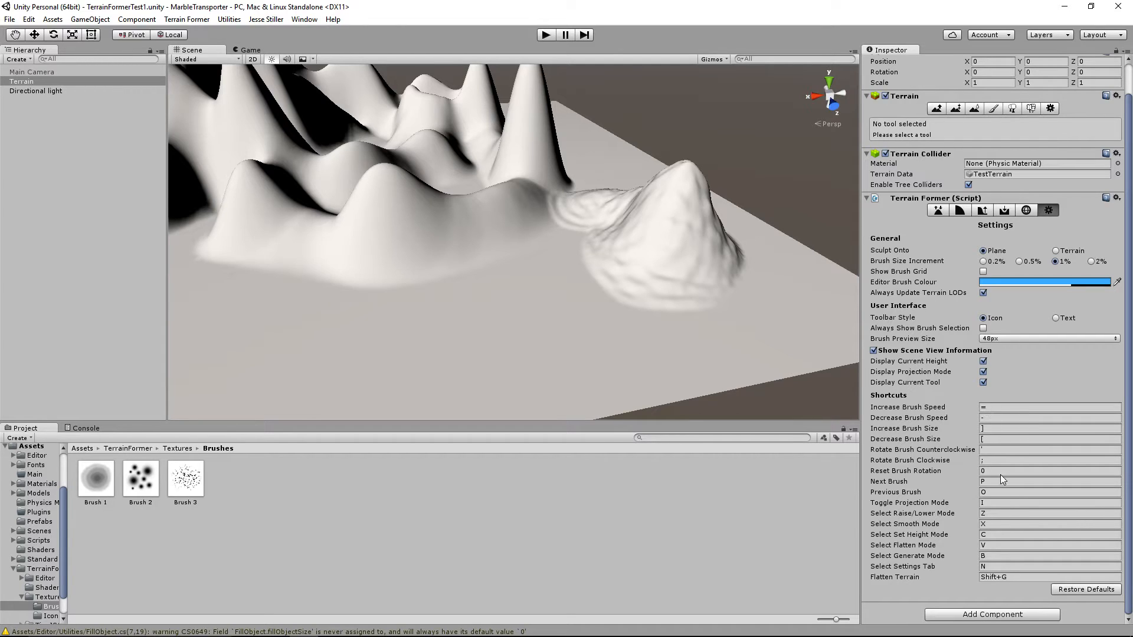
left_click(983, 292)
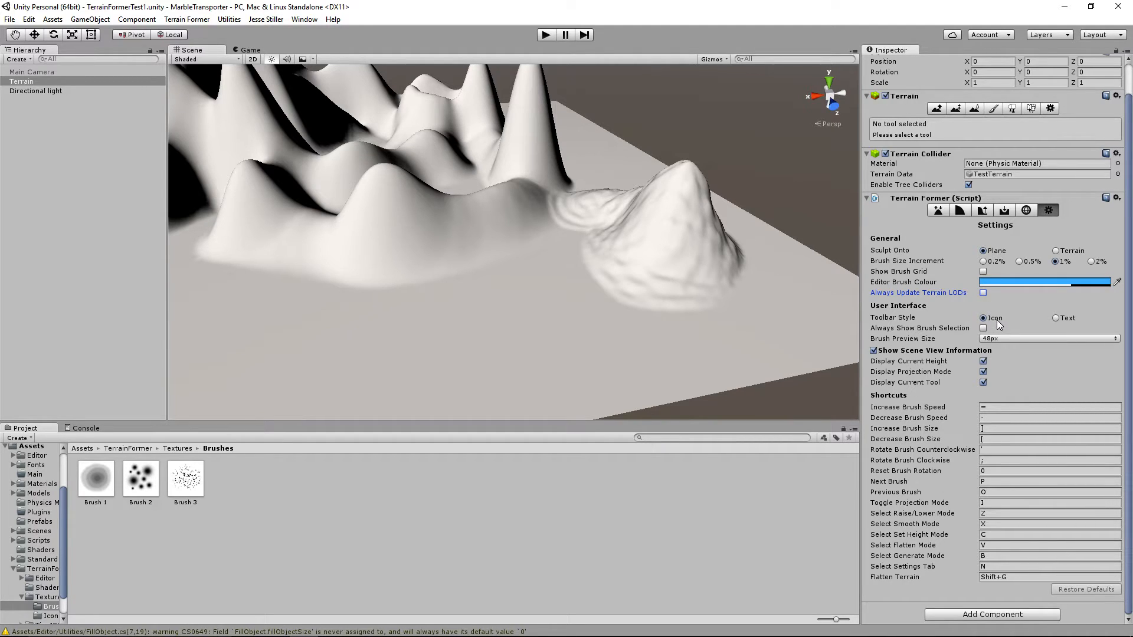
left_click(1056, 318)
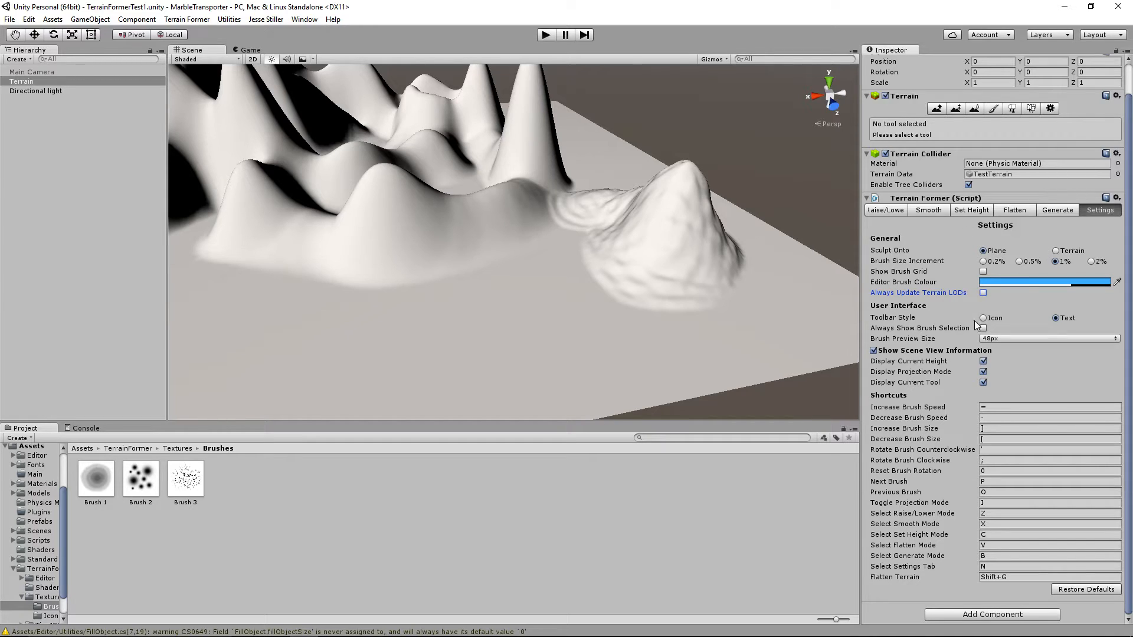
left_click(992, 319)
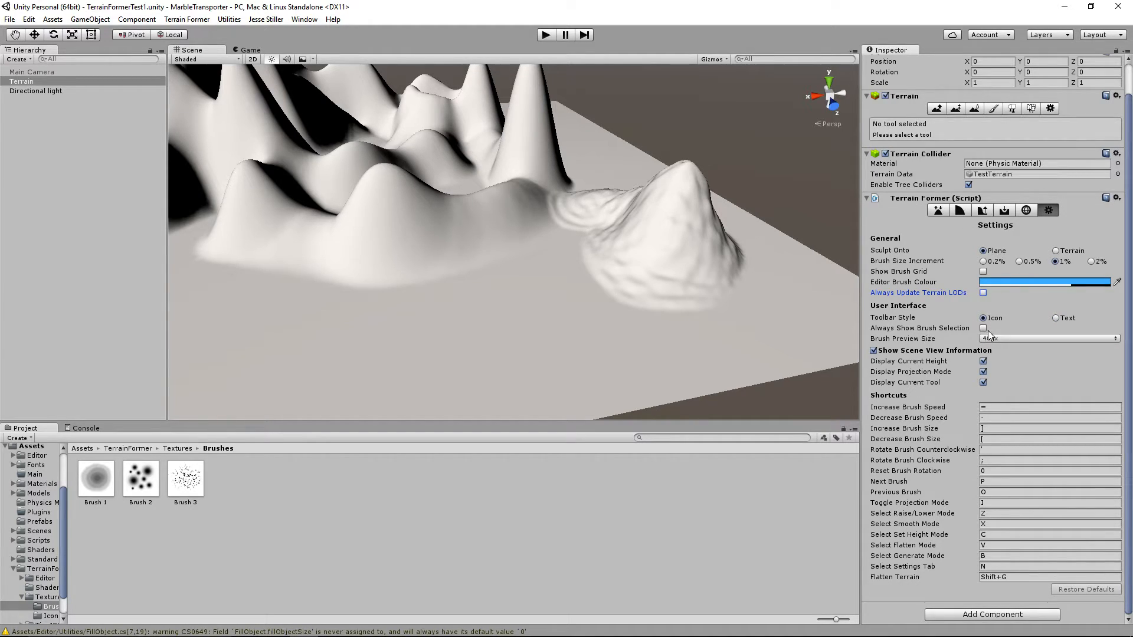
Try Always Show Brush Selection by picking different Raise/Lower brushes, ending on Brush 3, and turn the option back off
left_click(984, 328)
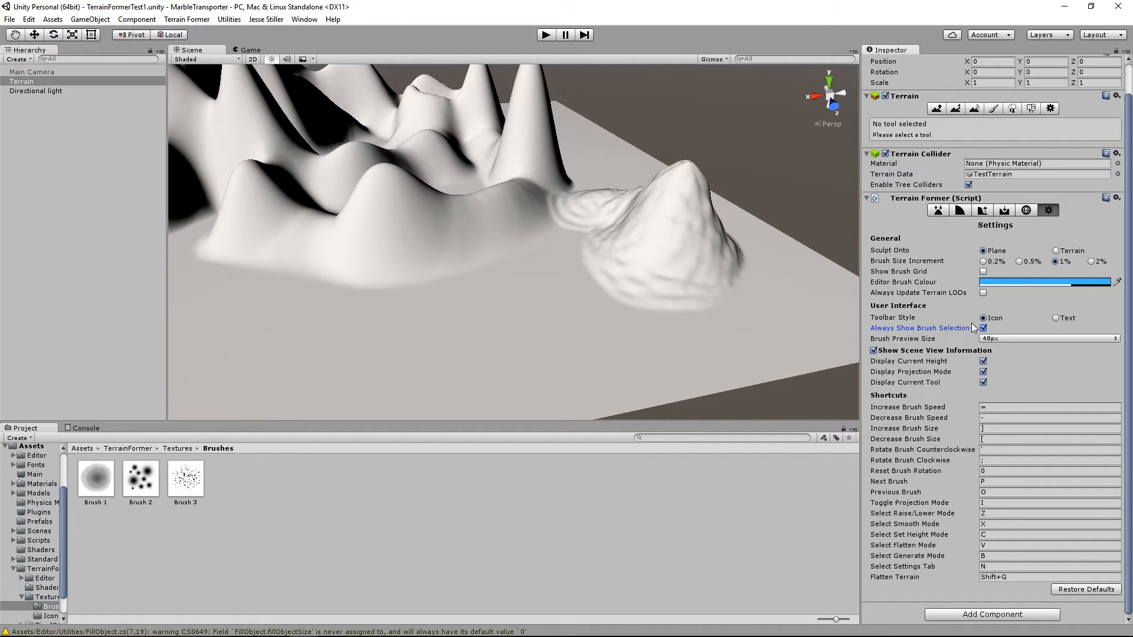
left_click(937, 213)
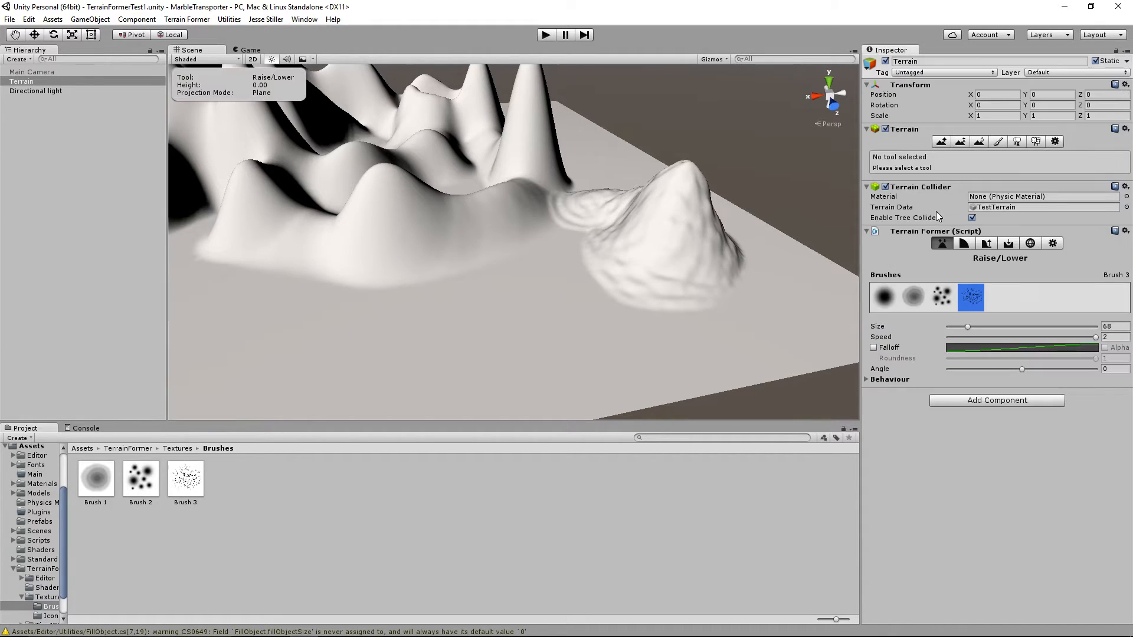
left_click(879, 299)
left_click(944, 297)
left_click(976, 297)
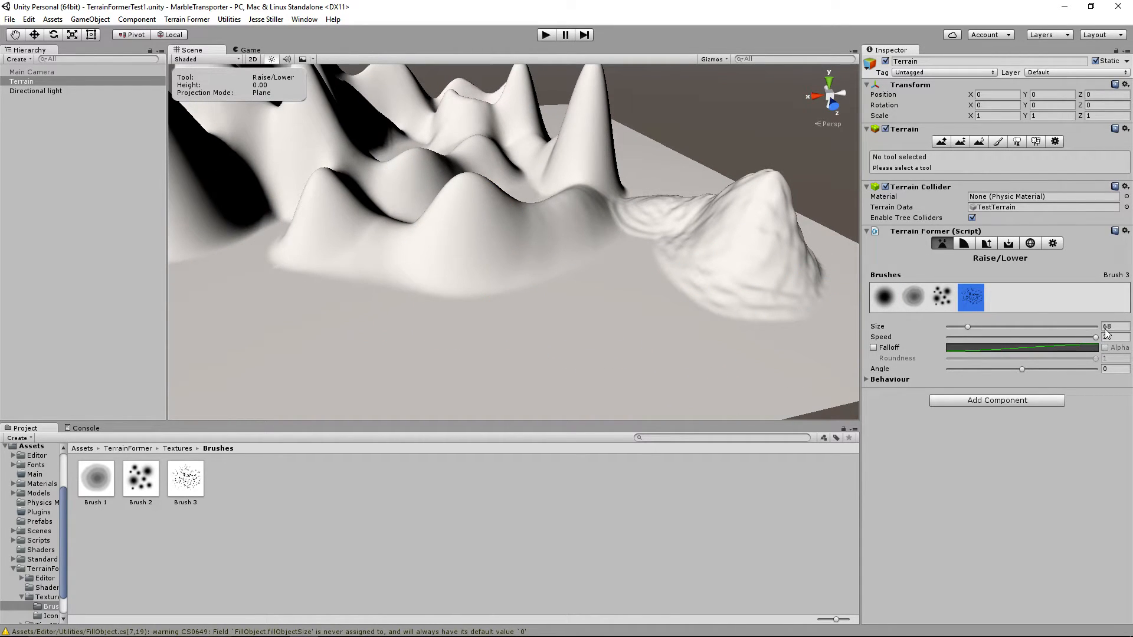
left_click(1052, 243)
left_click(983, 362)
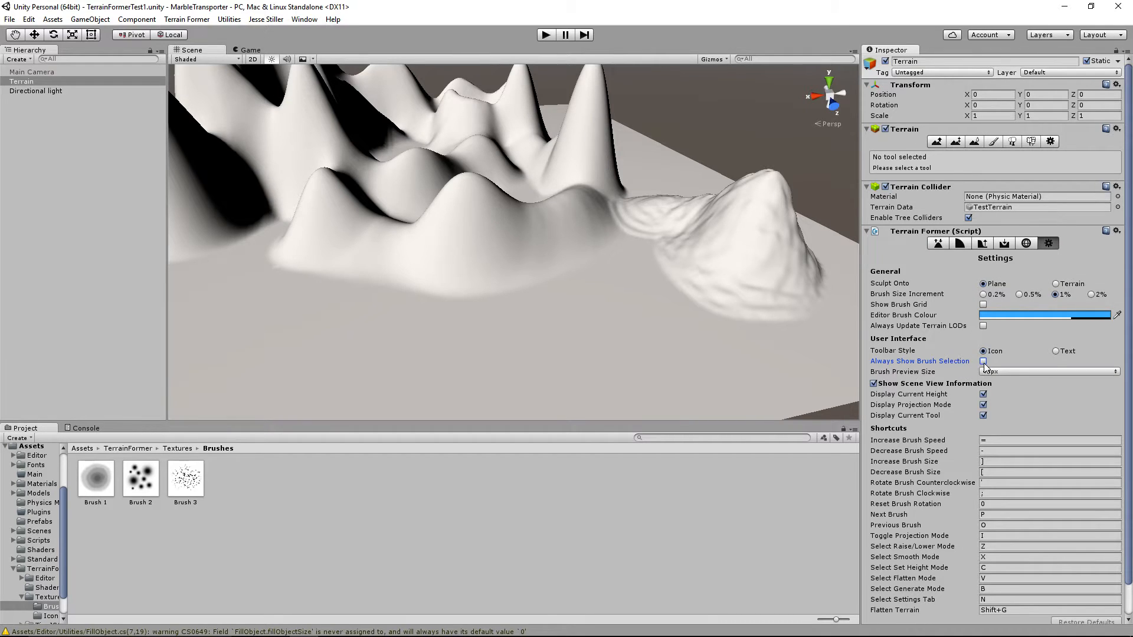
Try a Brush Preview Size of 64px in the Raise/Lower tool and set it back to 48px
left_click(988, 371)
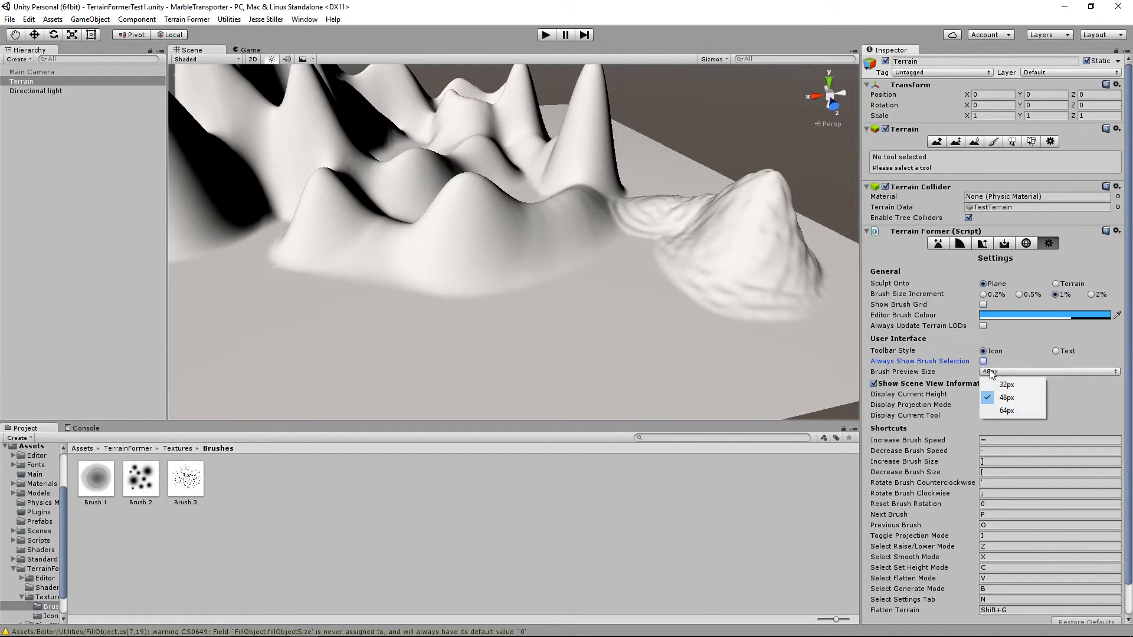
left_click(1008, 410)
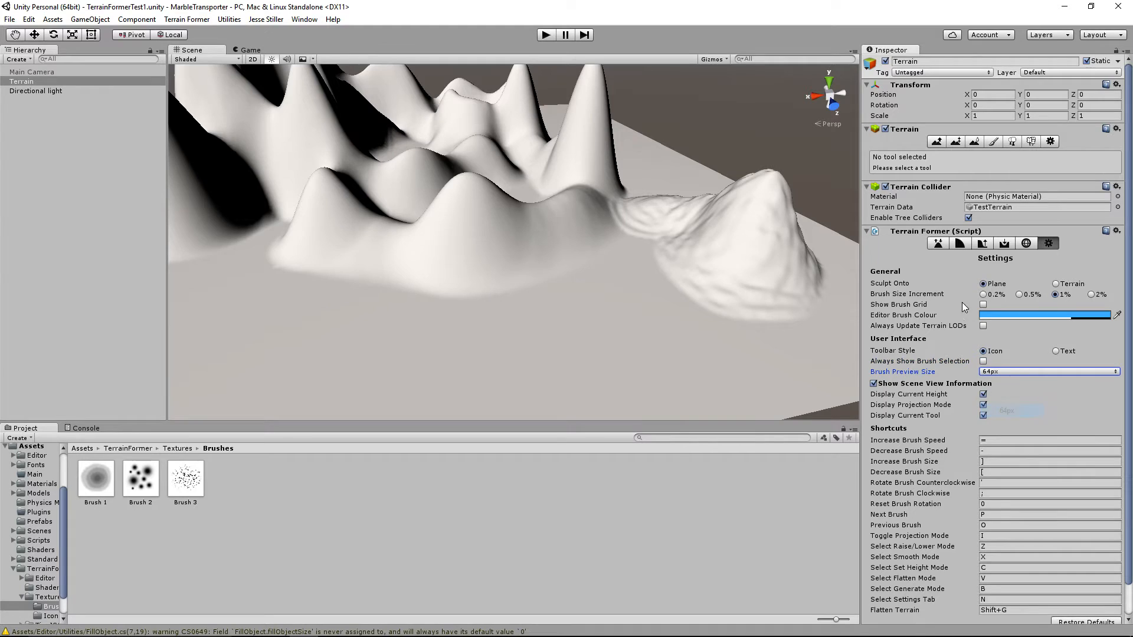
left_click(940, 244)
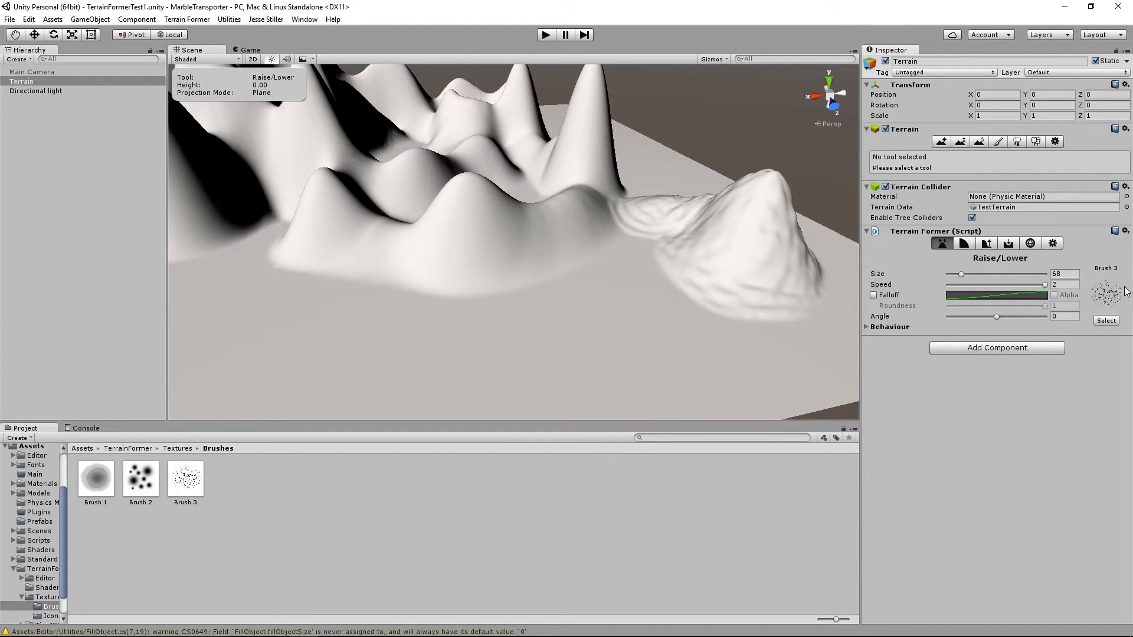
left_click(1053, 243)
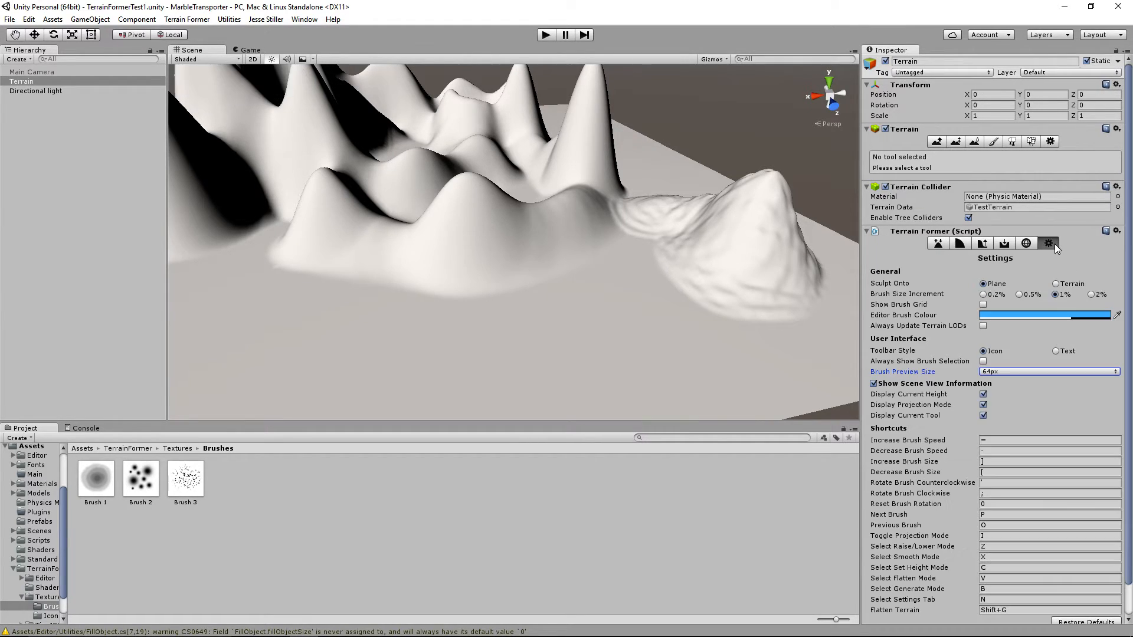
left_click(983, 372)
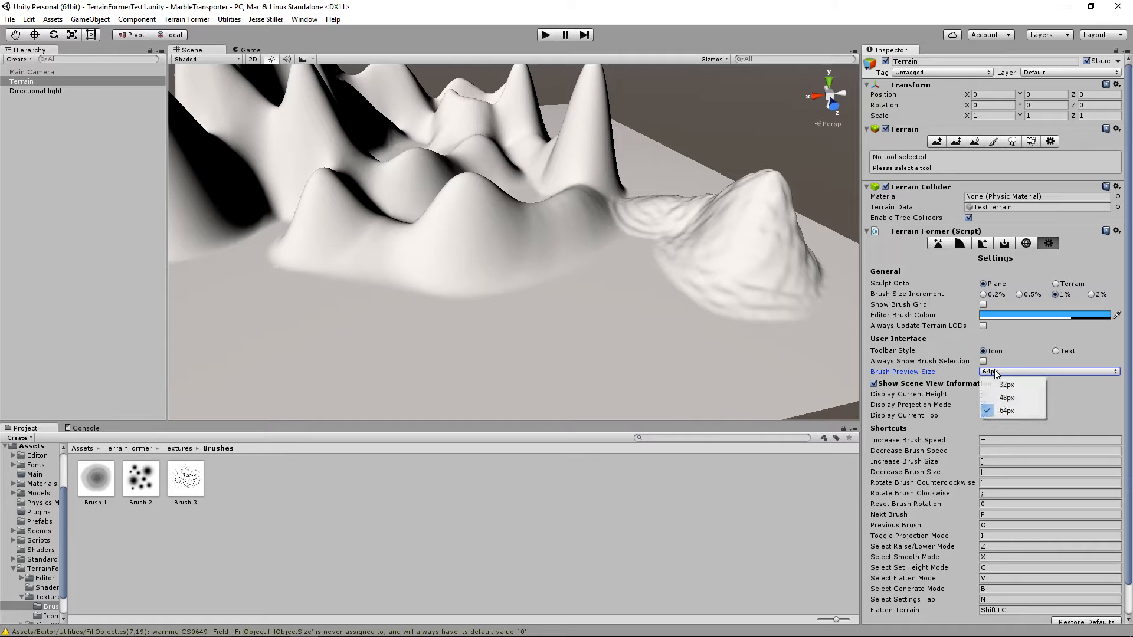
left_click(1011, 399)
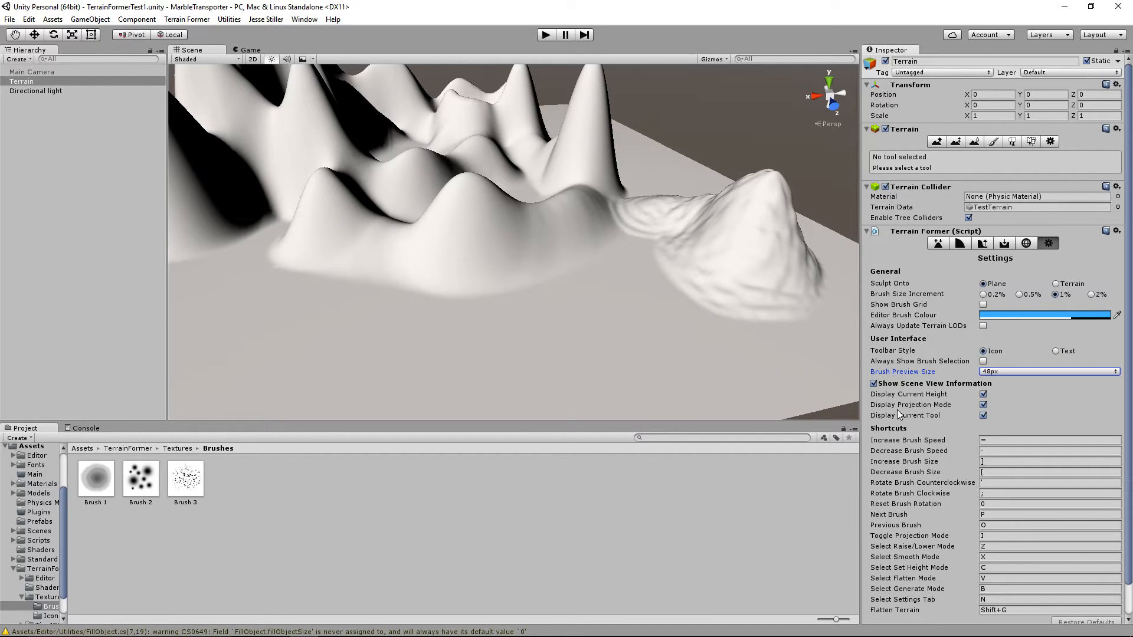
Turn off the projection mode, current tool and current height displays along with Show Scene View Information, and check the Raise/Lower view
left_click(983, 405)
left_click(983, 416)
left_click(982, 394)
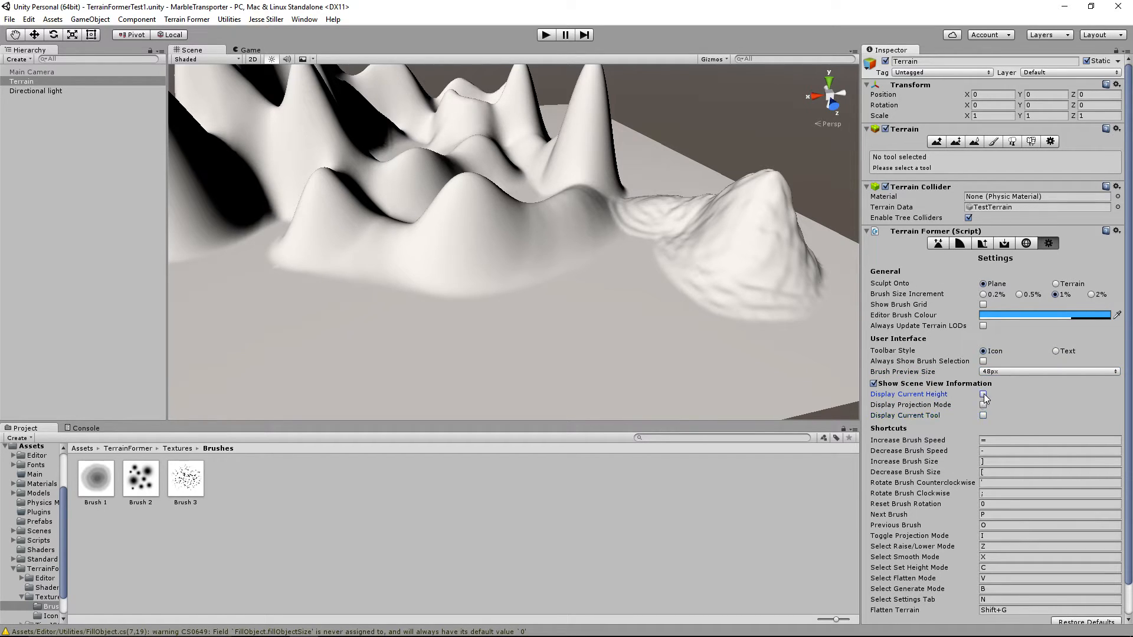
left_click(938, 244)
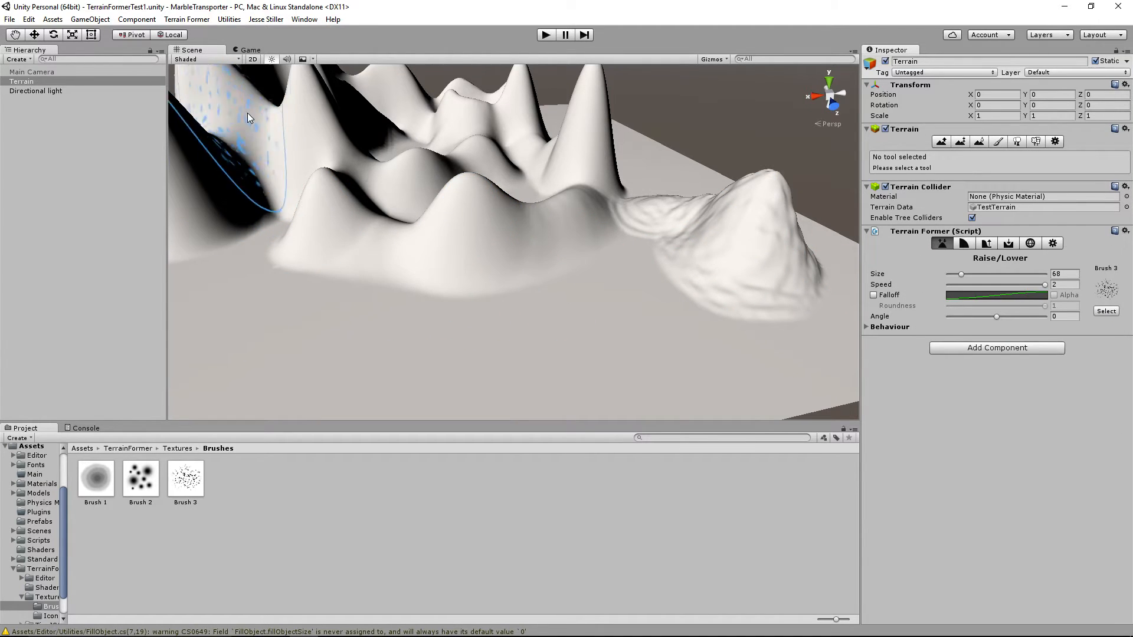
Turn on Show Scene View Information with only Display Current Height and check it with the Raise/Lower tool
left_click(1051, 244)
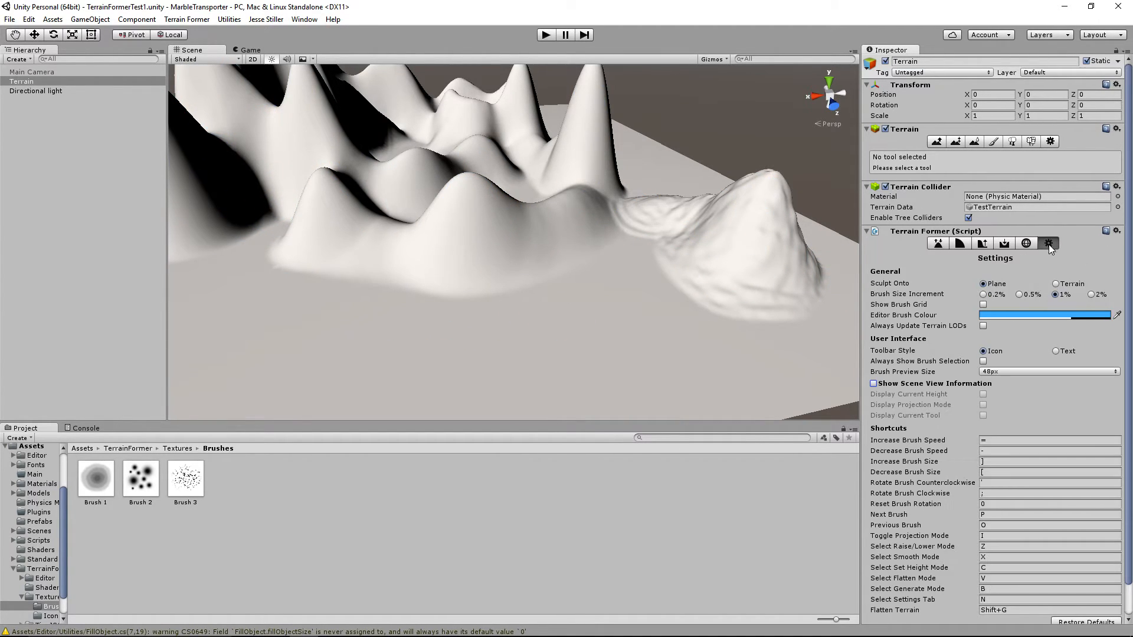
left_click(934, 383)
left_click(982, 394)
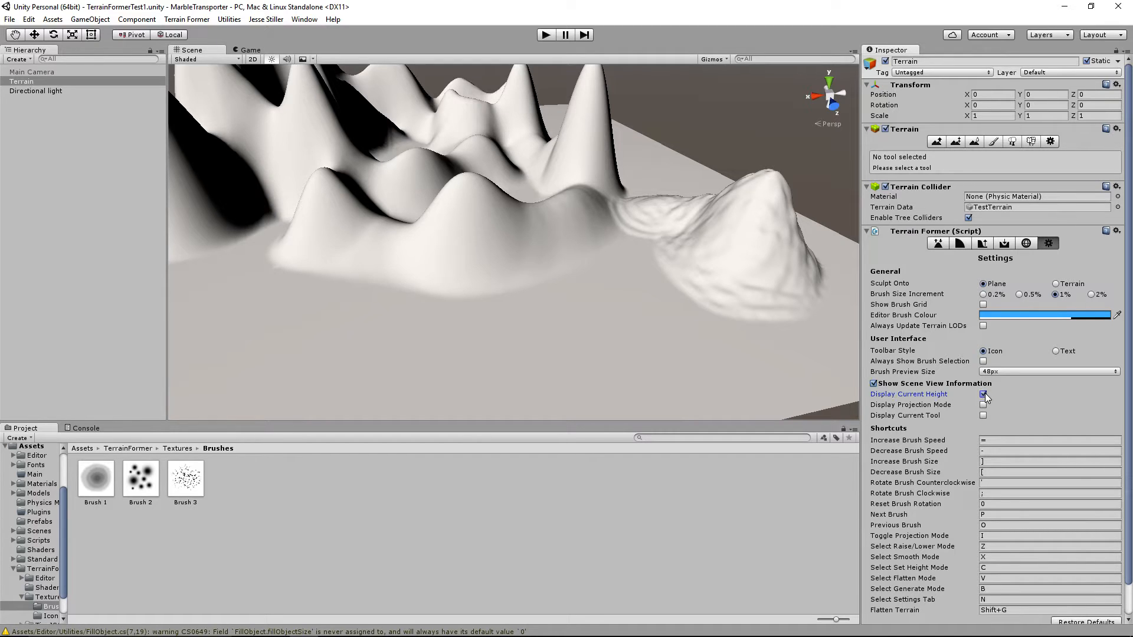
left_click(938, 245)
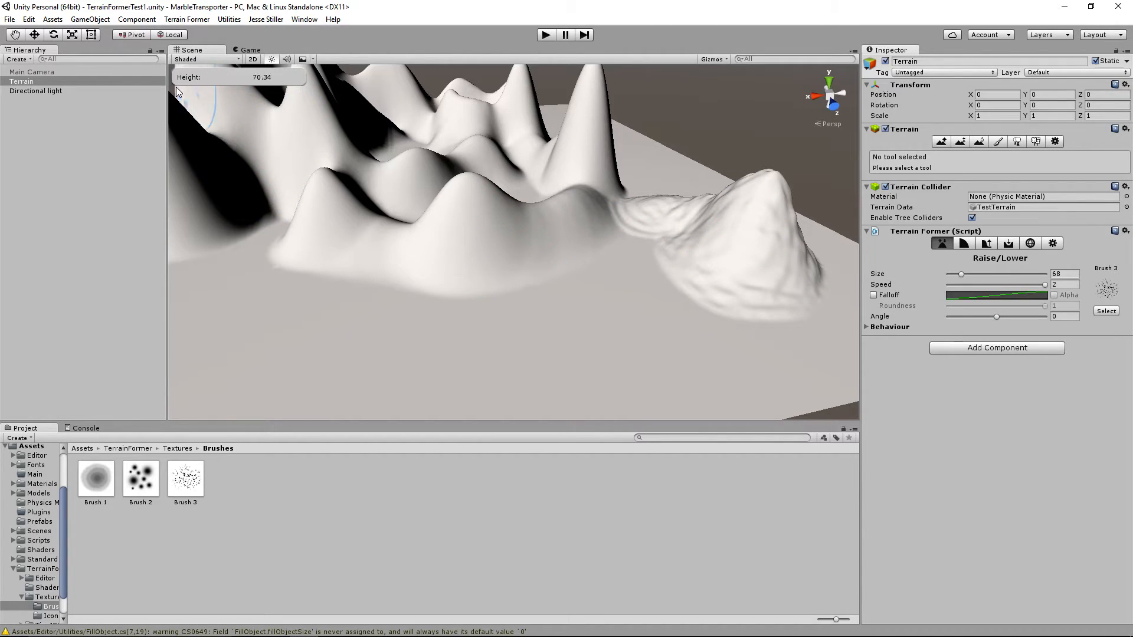
Turn on Display Projection Mode and Display Current Tool, turn off Display Current Height, and return to the Raise/Lower tool
left_click(1052, 242)
left_click(982, 405)
left_click(982, 415)
left_click(982, 394)
left_click(938, 244)
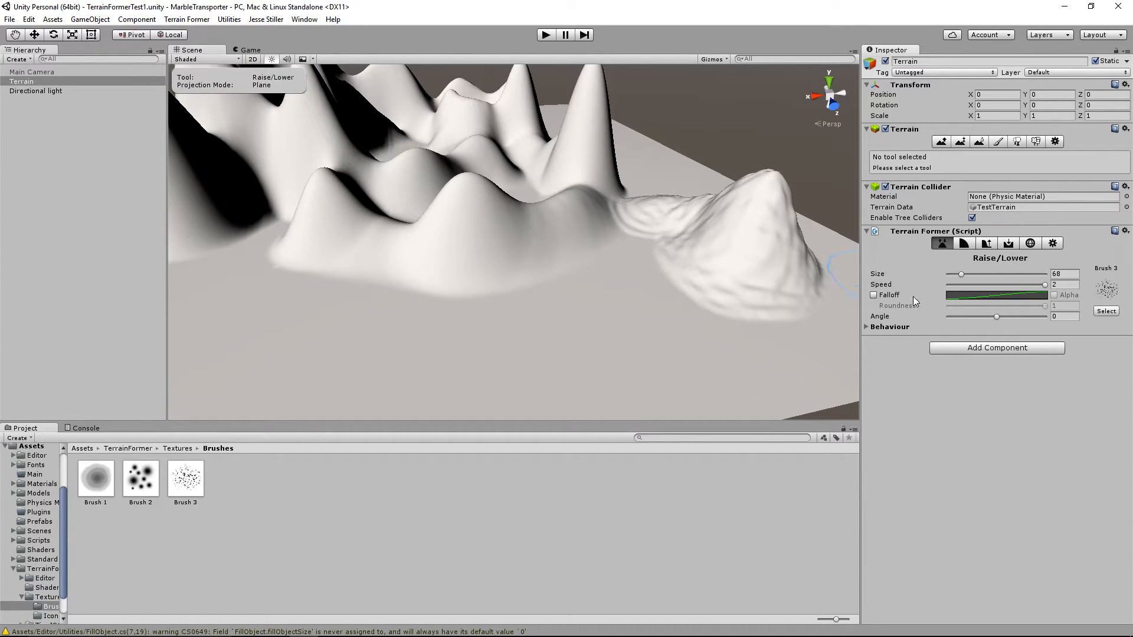
Flatten the terrain, turn on Random Spacing in the Raise/Lower behaviour options and stamp three separate patches with Brush 3
left_click(866, 327)
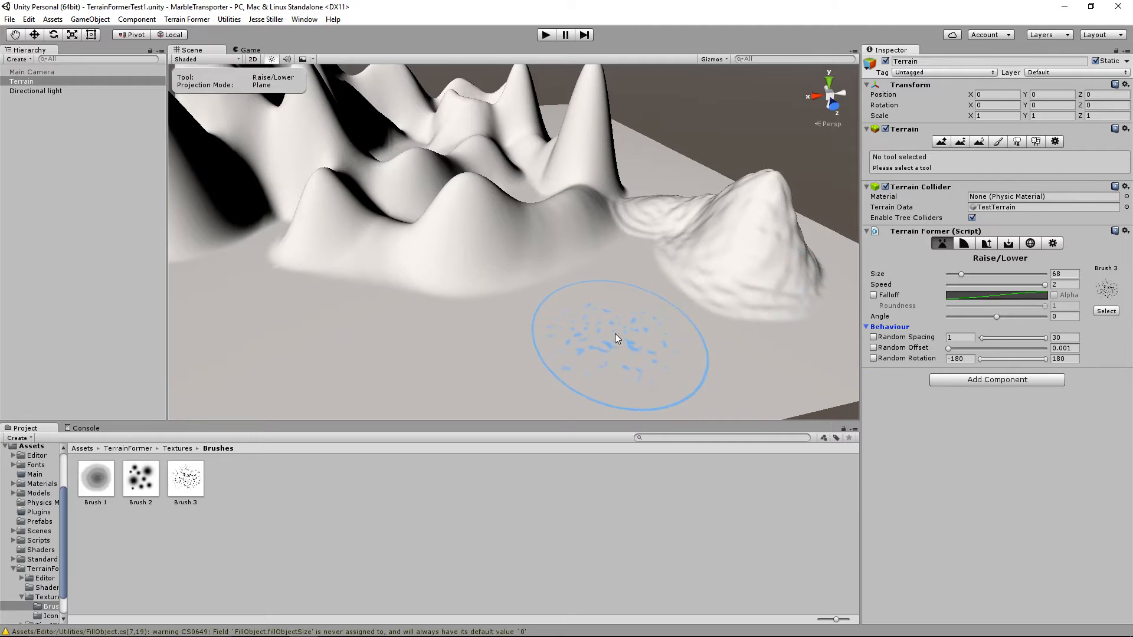
middle_click_drag(512, 283, 566, 294)
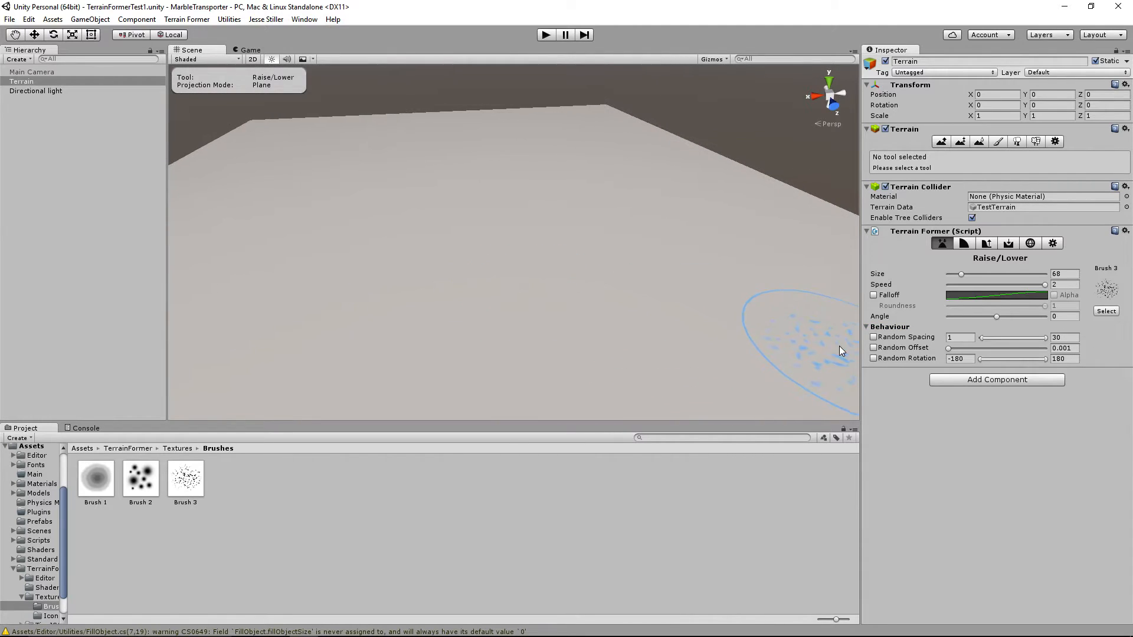
left_click(873, 337)
left_click(711, 311)
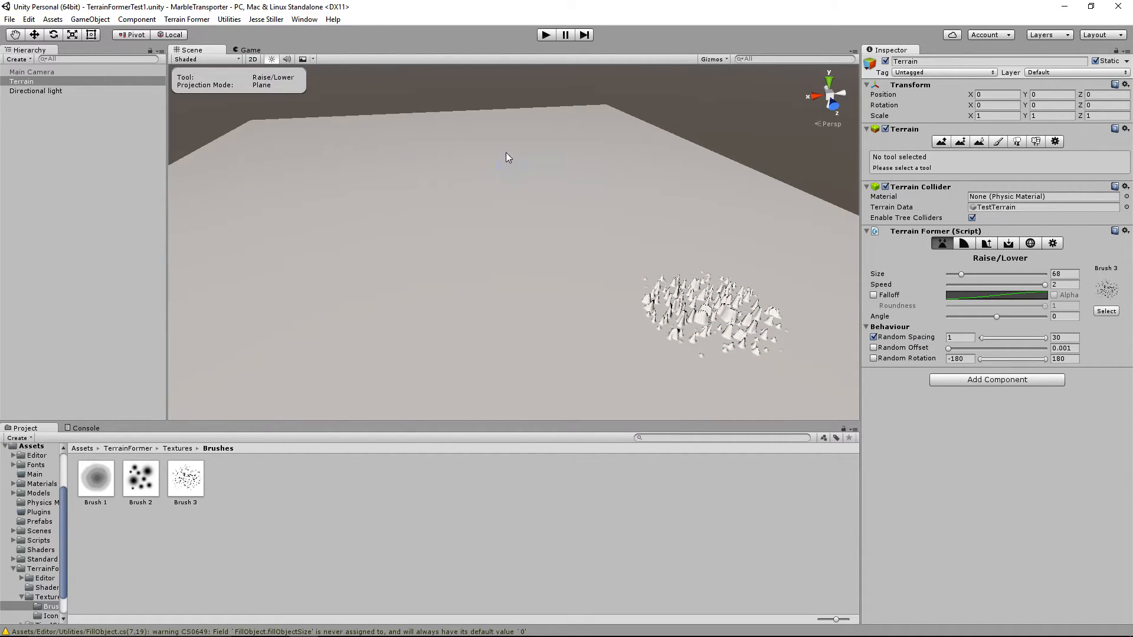
left_click(301, 169)
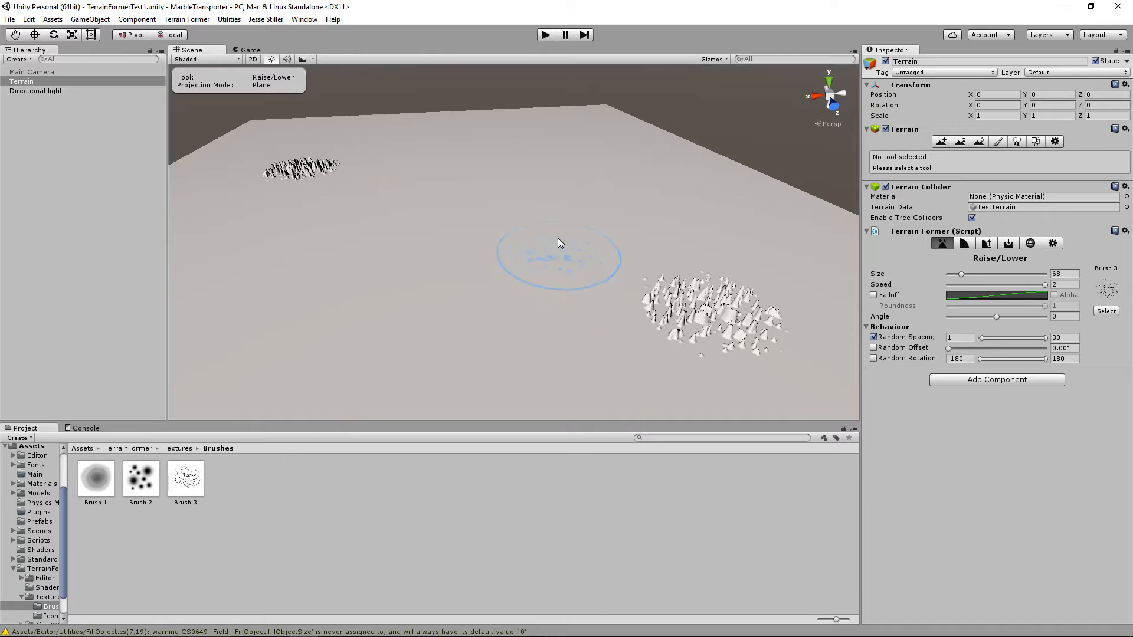
left_click(377, 253)
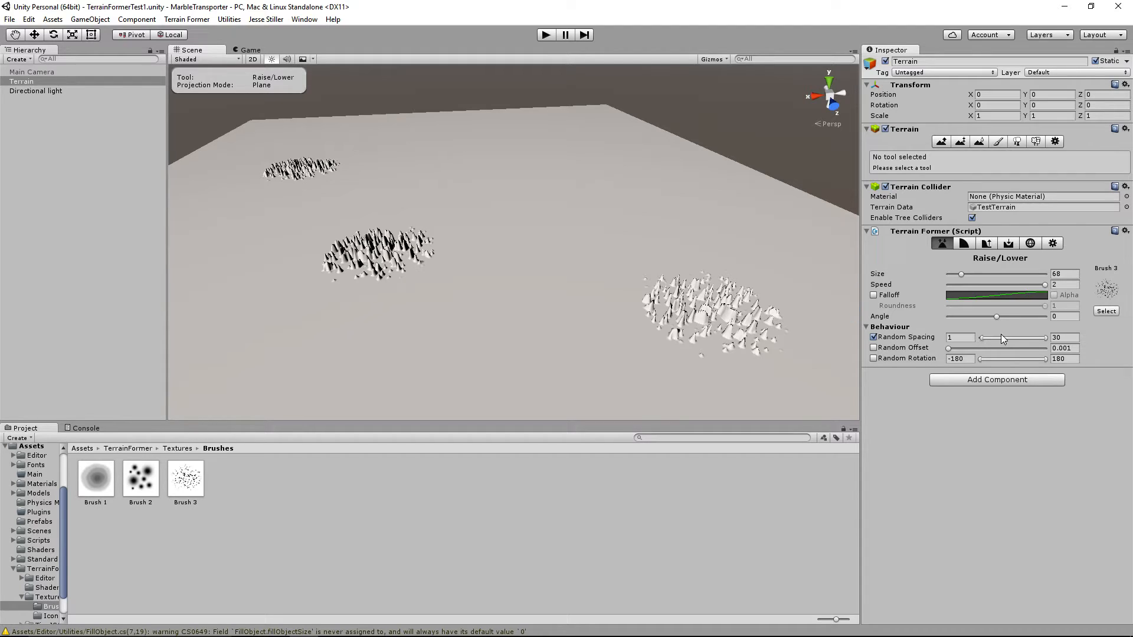
Set the maximum Random Spacing to 1 and paint a loop of Brush 3 spike patches across the flat terrain
left_click_drag(1046, 336, 937, 337)
scroll(546, 283, "down", 4)
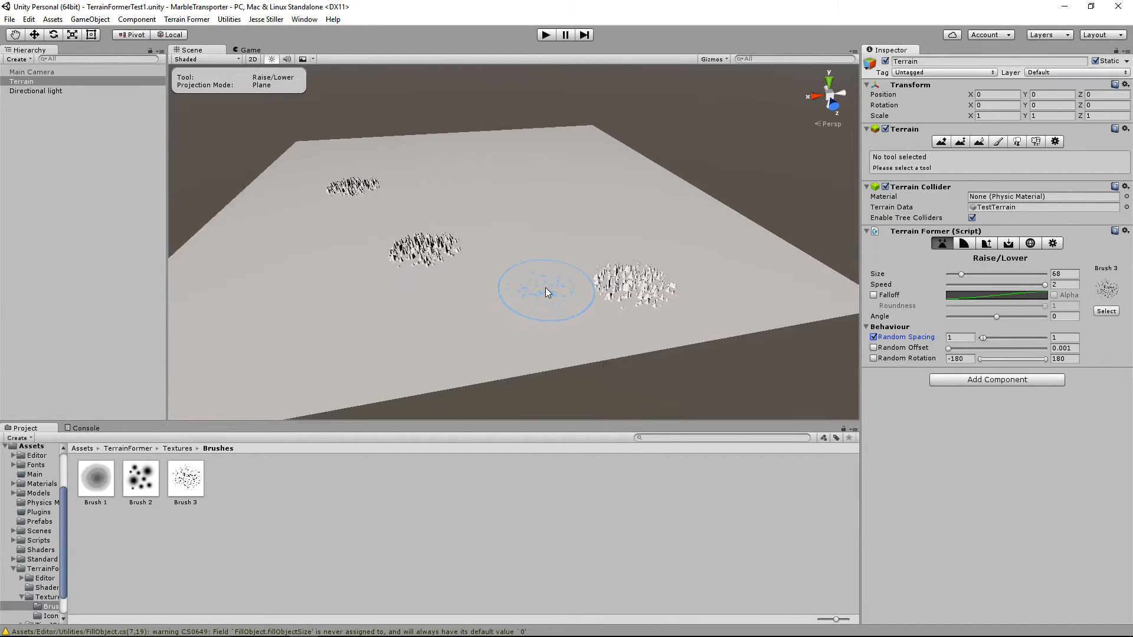
left_click(548, 316)
left_click(562, 260)
mouse_move(562, 259)
left_mouse_down()
mouse_move(544, 193)
mouse_move(330, 269)
mouse_move(480, 320)
left_mouse_up()
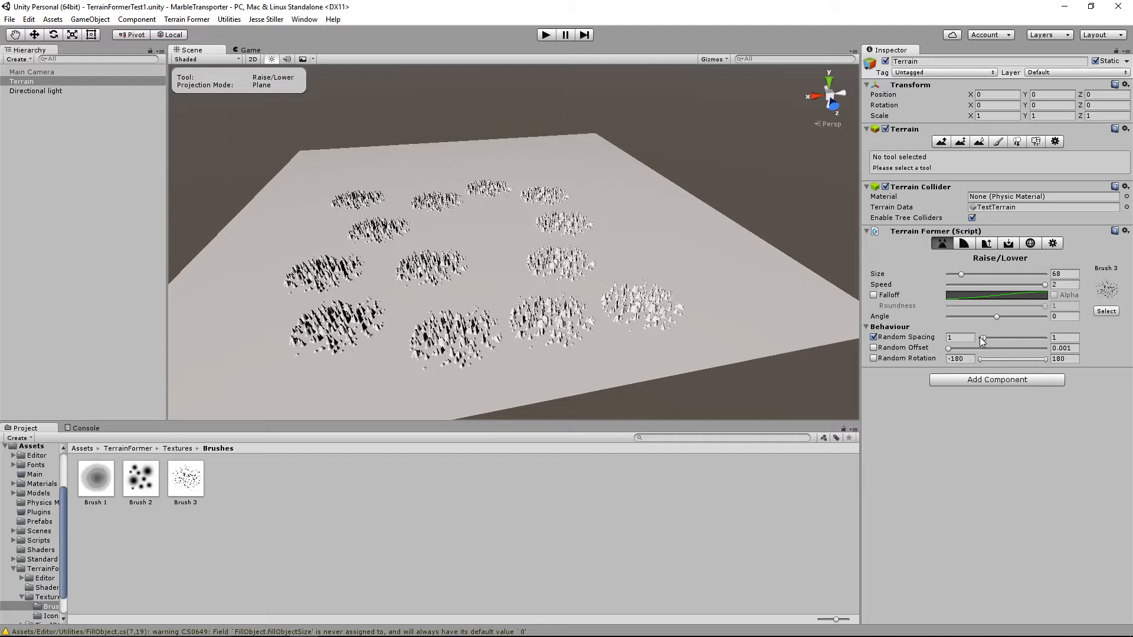
Set Random Spacing to range from 0.1 to about 1.84, undo the earlier patches and paint a loop of Brush 3 patches
left_click_drag(980, 338, 986, 338)
mouse_move(677, 269)
left_mouse_down()
mouse_move(599, 195)
mouse_move(666, 272)
mouse_move(656, 274)
left_mouse_up()
key("ctrl+z")
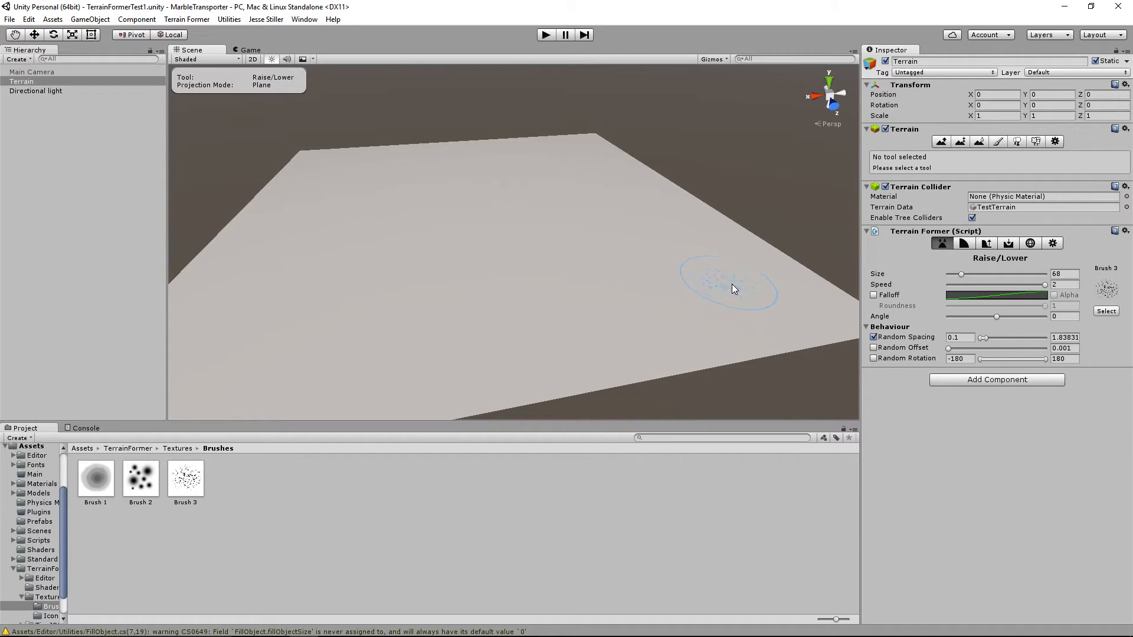
mouse_move(649, 221)
left_mouse_down()
mouse_move(464, 182)
mouse_move(363, 312)
mouse_move(541, 285)
mouse_move(511, 203)
left_mouse_up()
left_click_drag(458, 155, 554, 161)
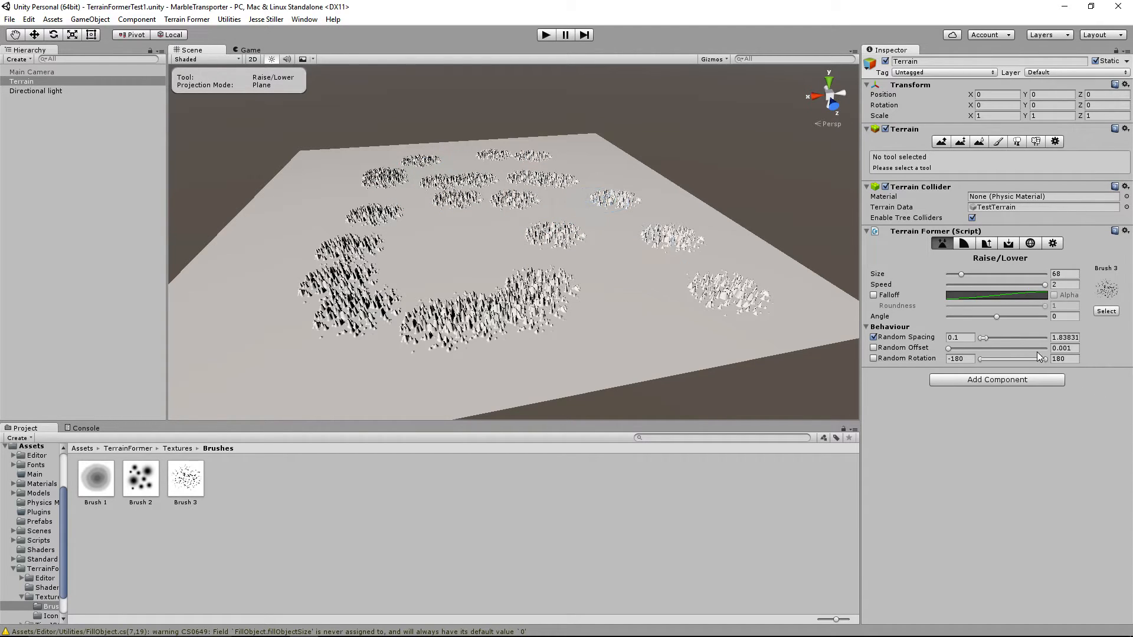
Replace Random Spacing with Random Offset at 0.001, undo the painted loop, then stamp one Brush 3 column and undo it
left_click(897, 340)
key("ctrl+z")
key("ctrl+z")
key("ctrl+z")
key("ctrl+z")
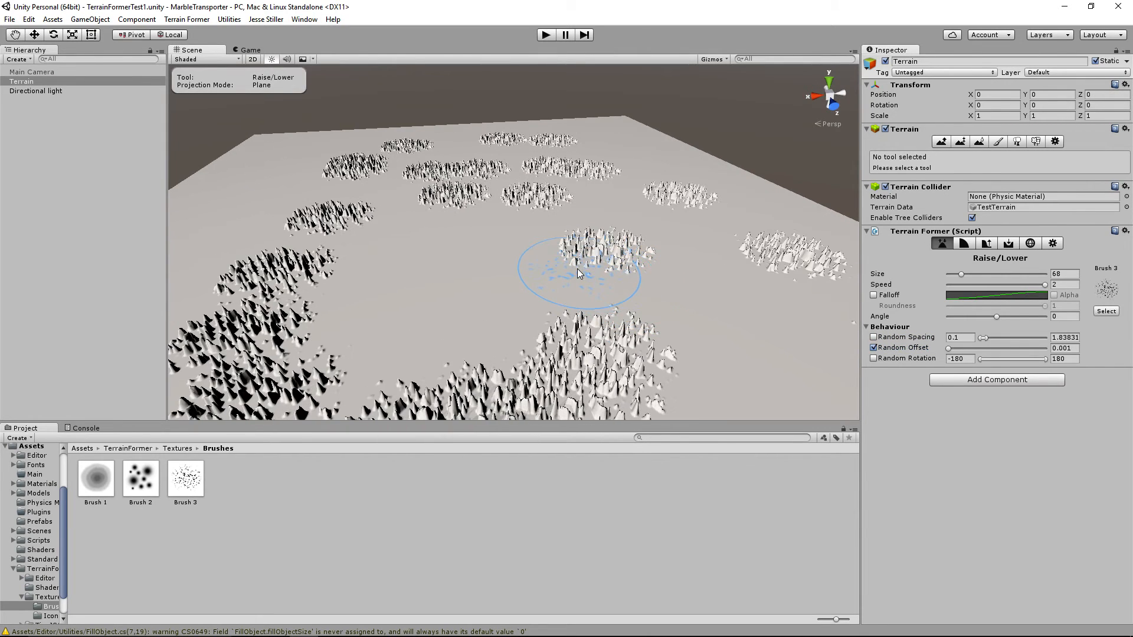
left_click(510, 263)
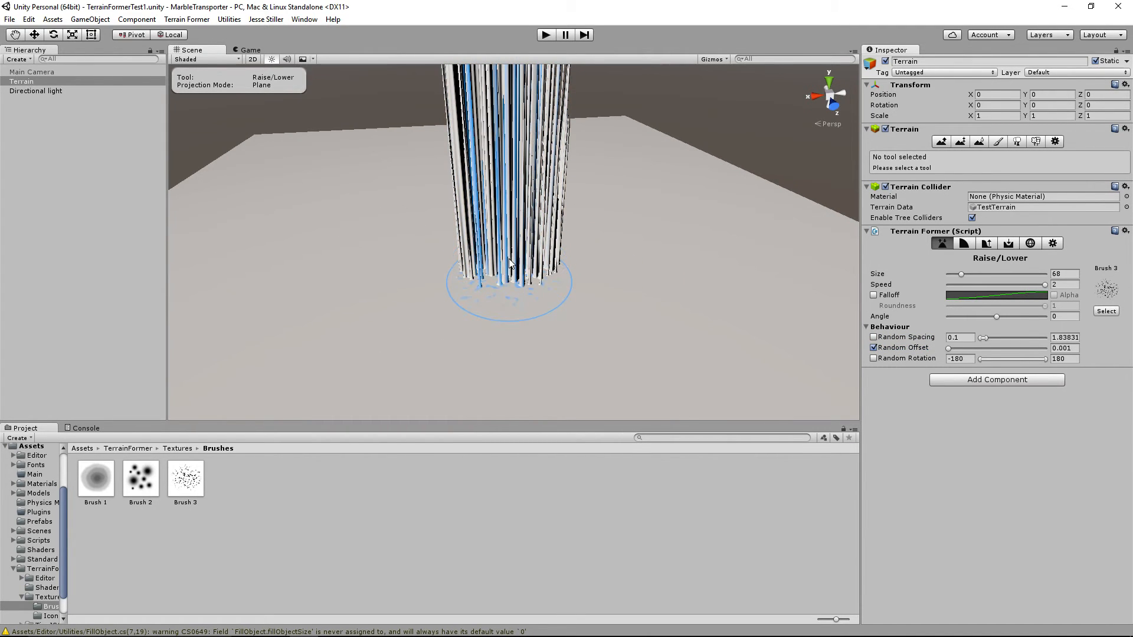
key("ctrl+z")
Set Random Offset to 65.6, paint a wide Brush 3 spike cluster mid-terrain and turn Random Offset off
left_click_drag(961, 347, 983, 346)
left_click_drag(567, 250, 521, 243)
left_click(903, 349)
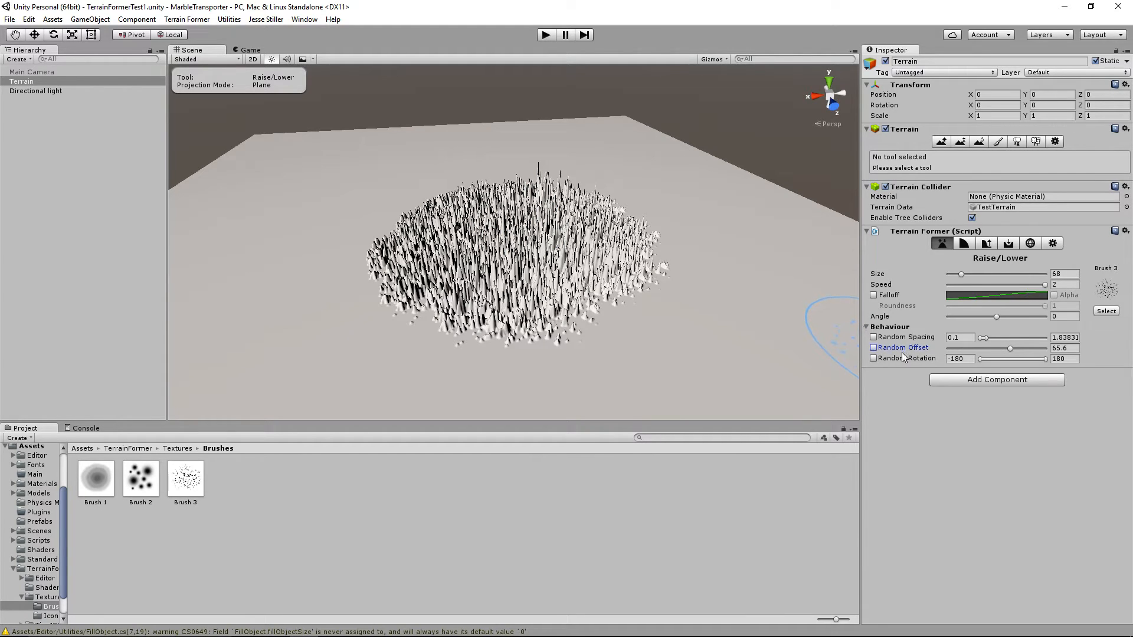
Turn on Random Rotation from -180 to 180, undo the spike cluster and paint a Brush 3 mound of spikes on the flat terrain
left_click(915, 358)
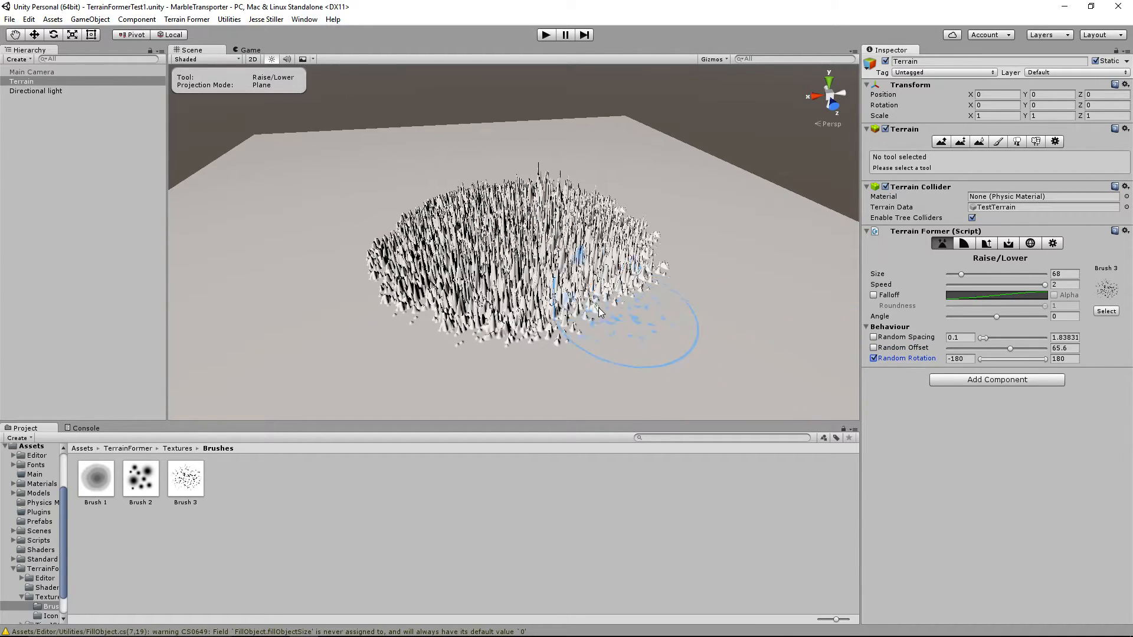
key("ctrl+z")
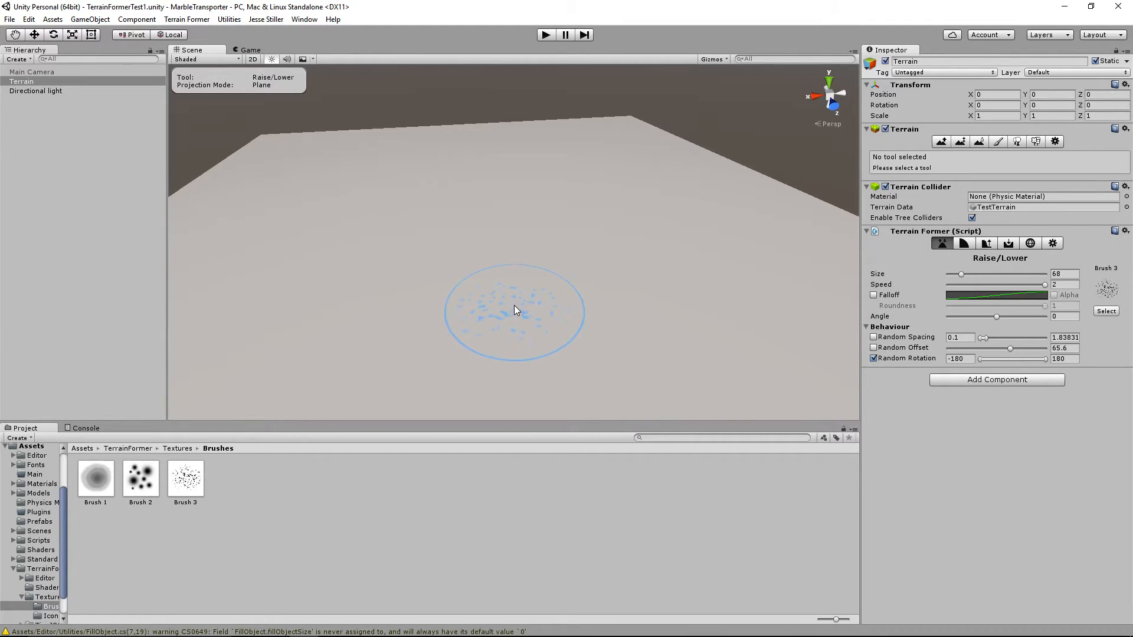
left_click_drag(502, 250, 435, 274)
scroll(508, 258, "up", 5)
scroll(472, 286, "up", 3)
left_click_drag(521, 295, 518, 259, "alt")
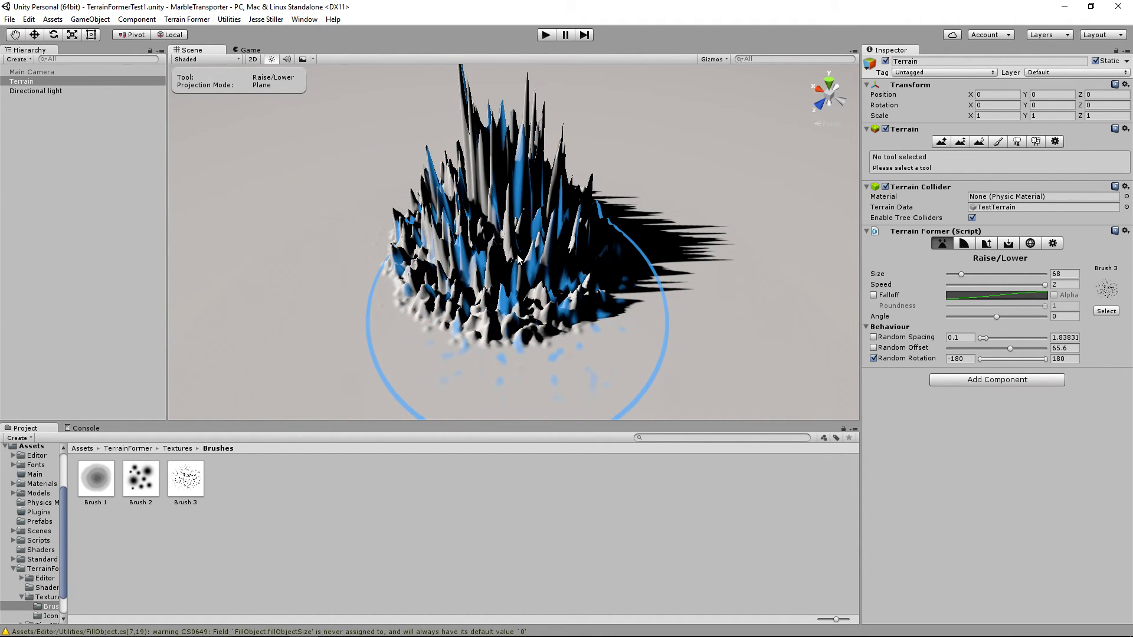
Stamp a second Brush 3 spike mound beside the first with the full rotation range
scroll(708, 257, "down", 4)
middle_click_drag(720, 257, 628, 267)
left_click_drag(702, 267, 705, 273)
Raise the minimum Random Rotation to about 31.96 and stamp a third Brush 3 spike mound next to the other two
middle_click_drag(714, 327, 568, 338)
left_click_drag(568, 337, 440, 295, "alt")
mouse_move(439, 295)
middle_mouse_down()
mouse_move(457, 296)
mouse_move(318, 262)
middle_mouse_up()
mouse_move(980, 359)
left_mouse_down()
mouse_move(1057, 360)
mouse_move(1017, 359)
left_mouse_up()
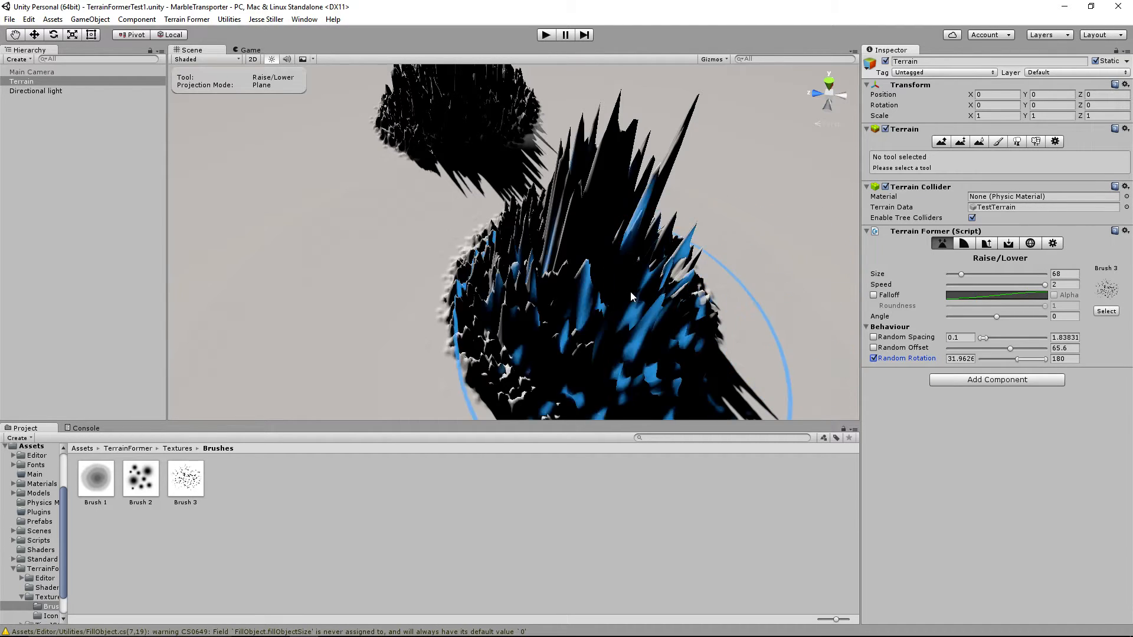
middle_click_drag(619, 291, 445, 274)
left_click_drag(710, 238, 710, 238)
scroll(710, 238, "down", 8)
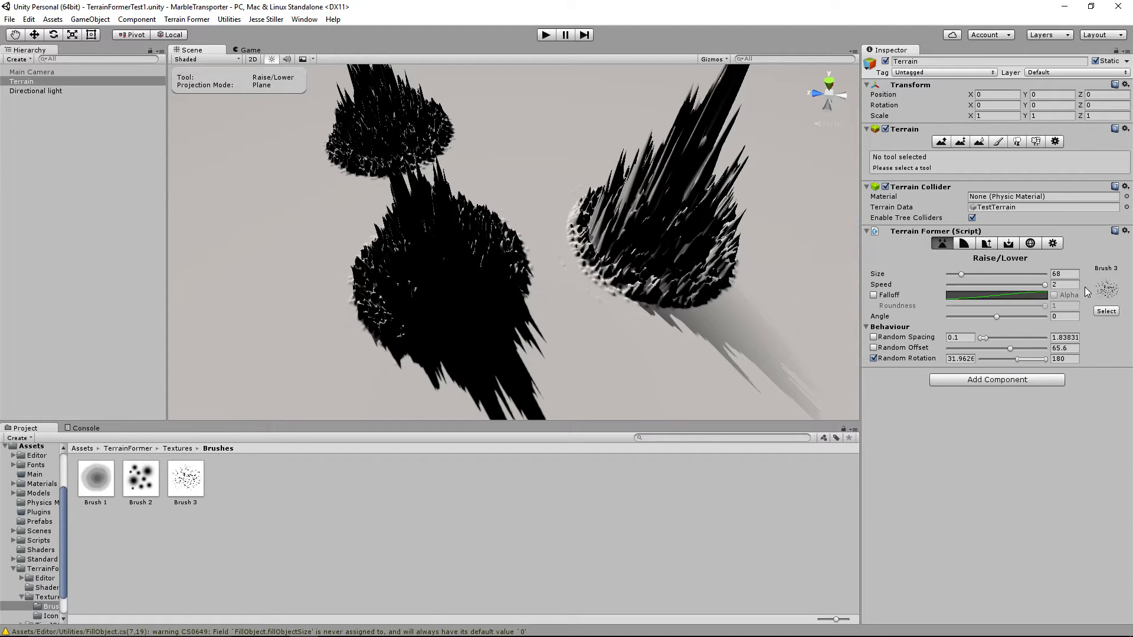
Turn on Falloff with Alpha for Brush 3 and compare the brush with Falloff off and on
left_click(873, 295)
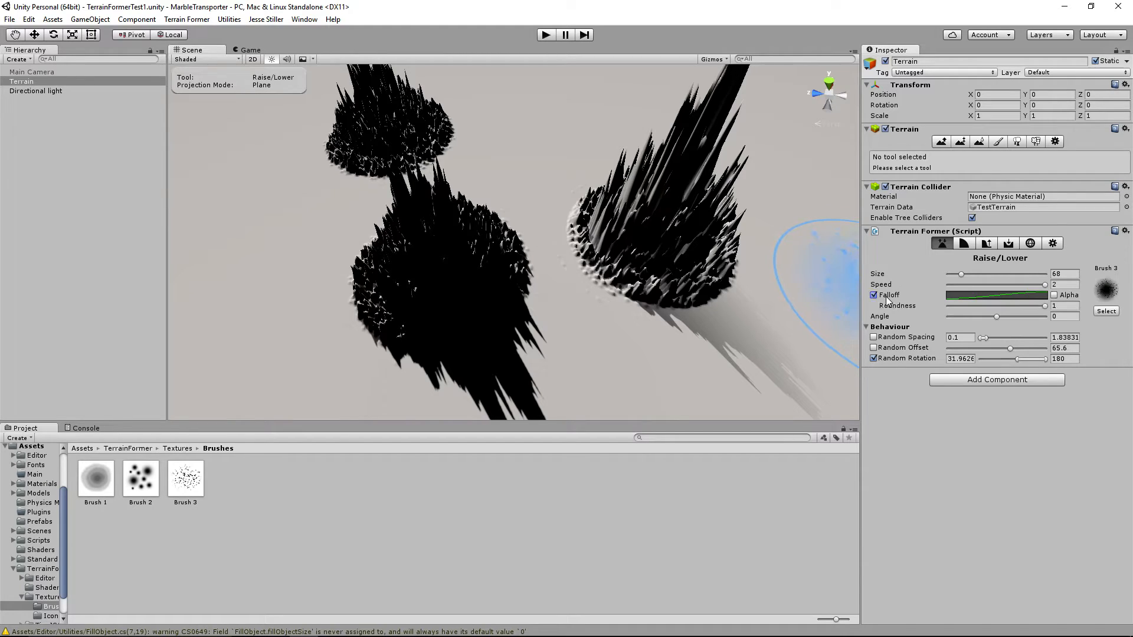
left_click(1054, 296)
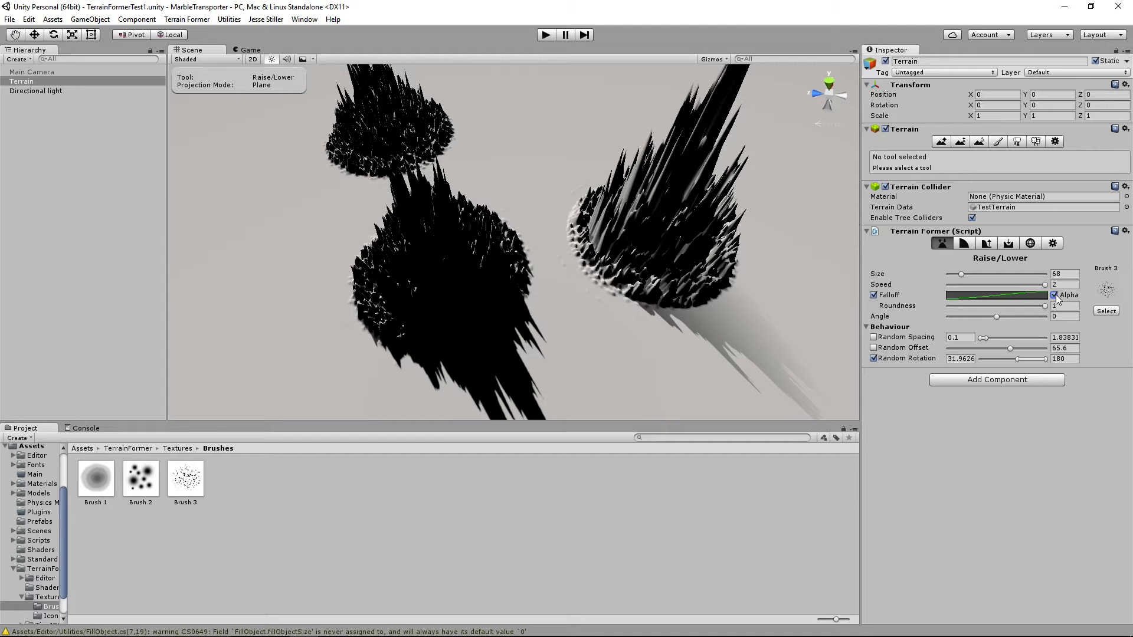
left_click(875, 296)
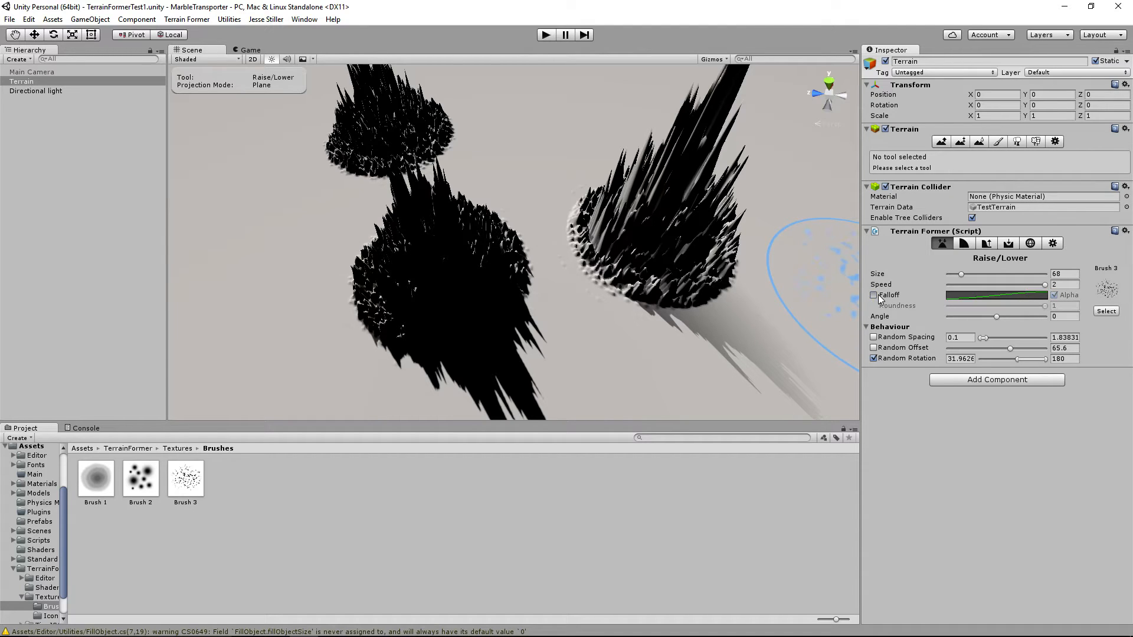
left_click(874, 295)
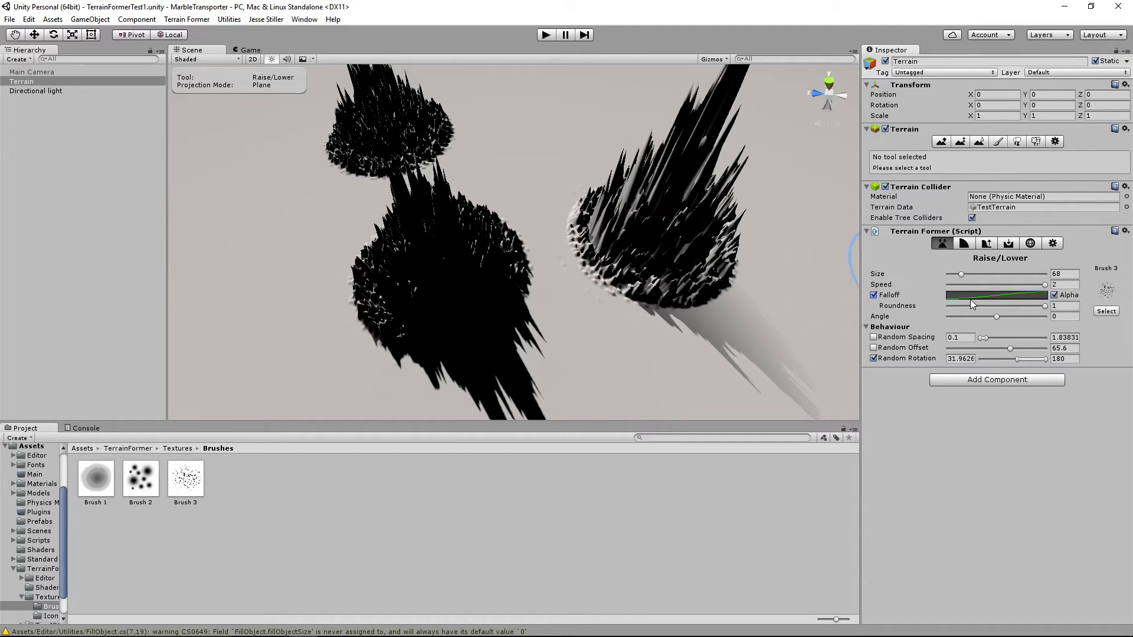
Give Brush 3's falloff curve the linear preset, close the curve editor and turn Falloff off
left_click(976, 294)
left_click(218, 334)
left_click(193, 335)
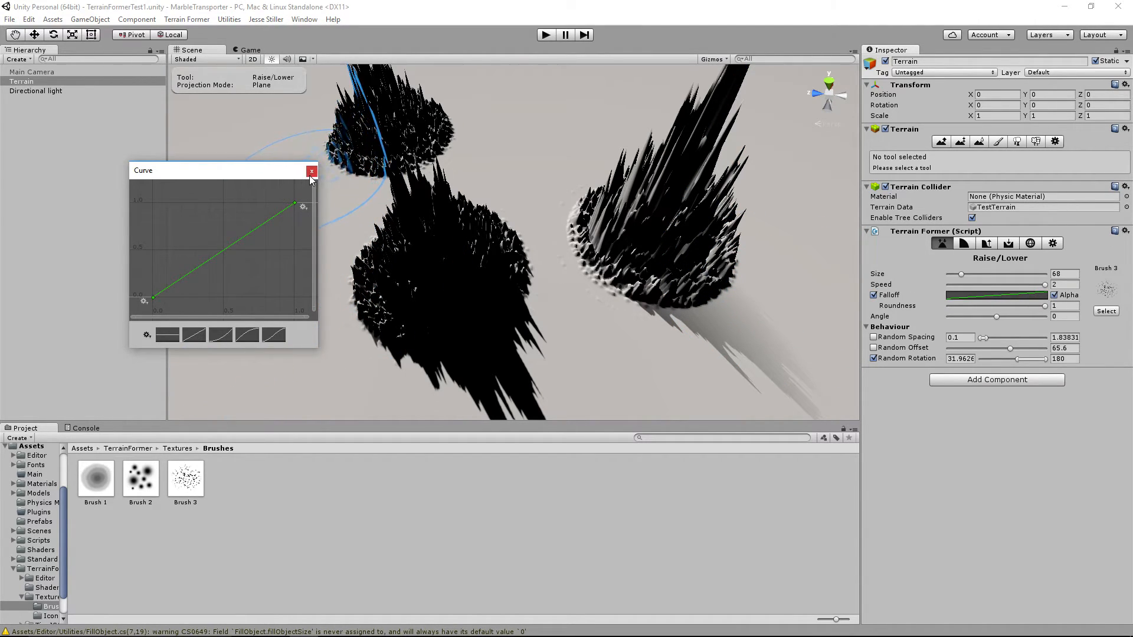
left_click(311, 171)
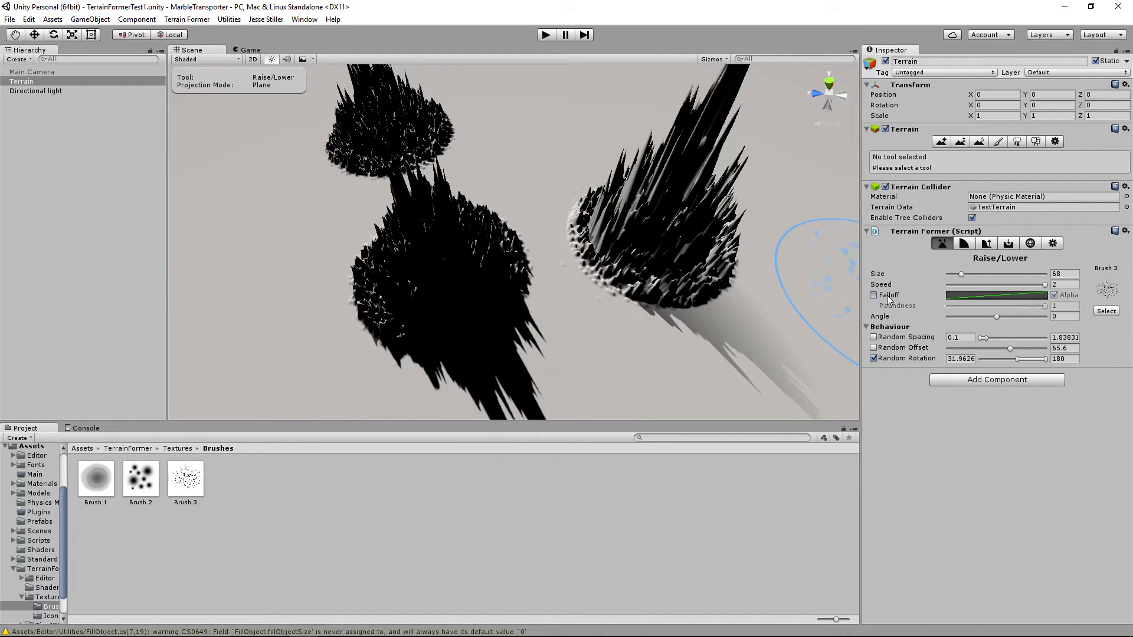
Select Brush 1 and compare it with Falloff on and off
left_click(1107, 292)
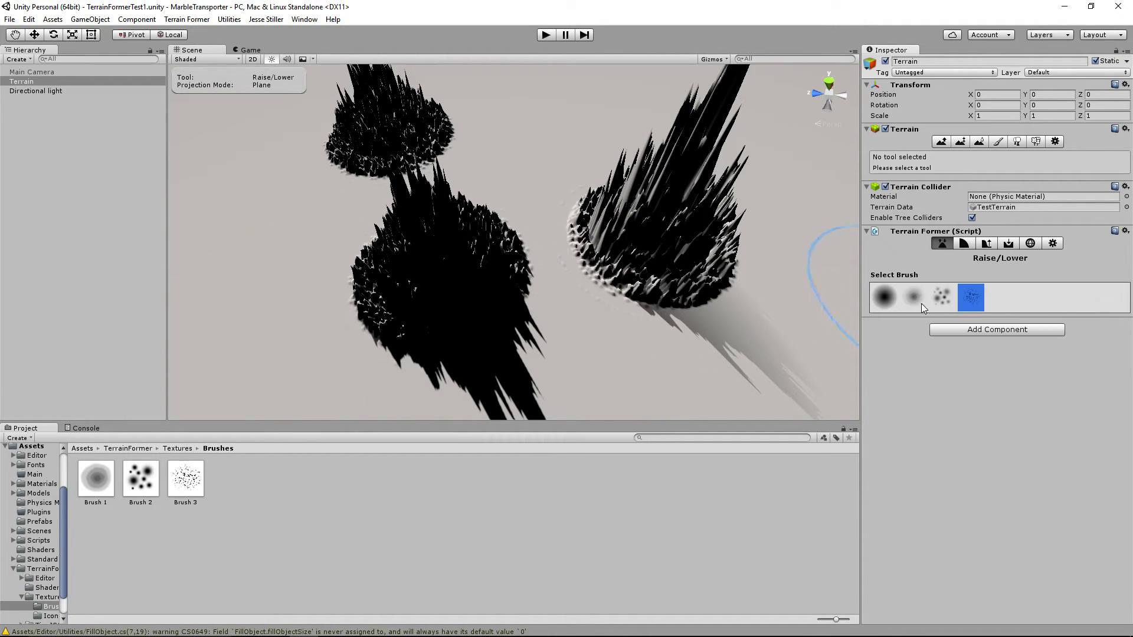
left_click(915, 299)
left_click(874, 296)
left_click(874, 296)
left_click(874, 295)
Select the procedural brush, try the S-shaped and ease-in falloff presets and settle on the linear curve
left_click(1112, 287)
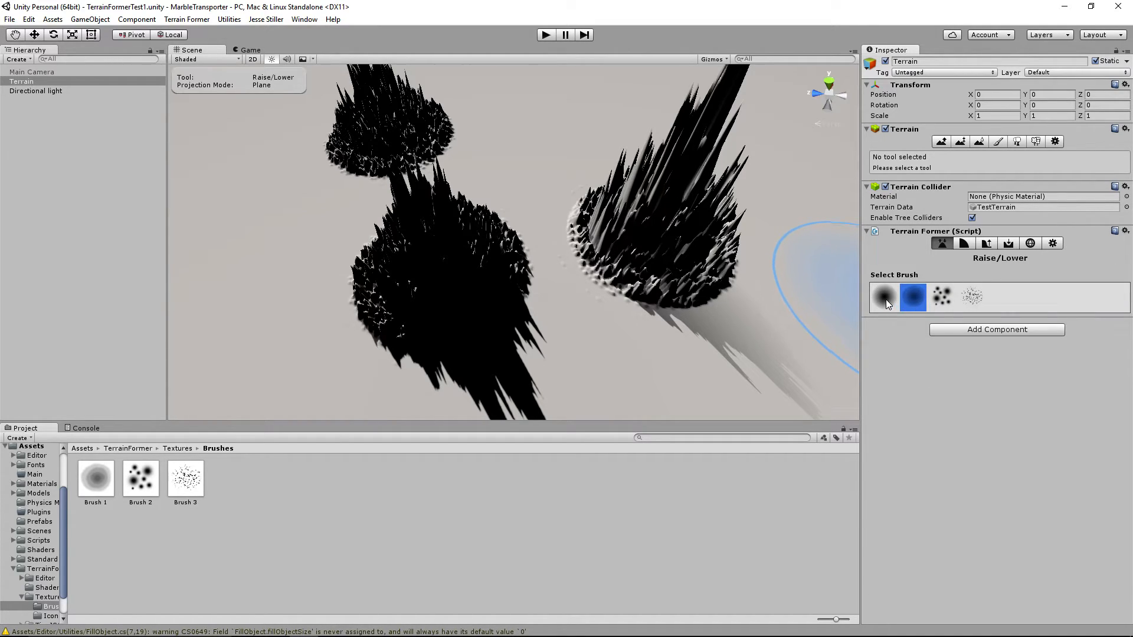
left_click(886, 299)
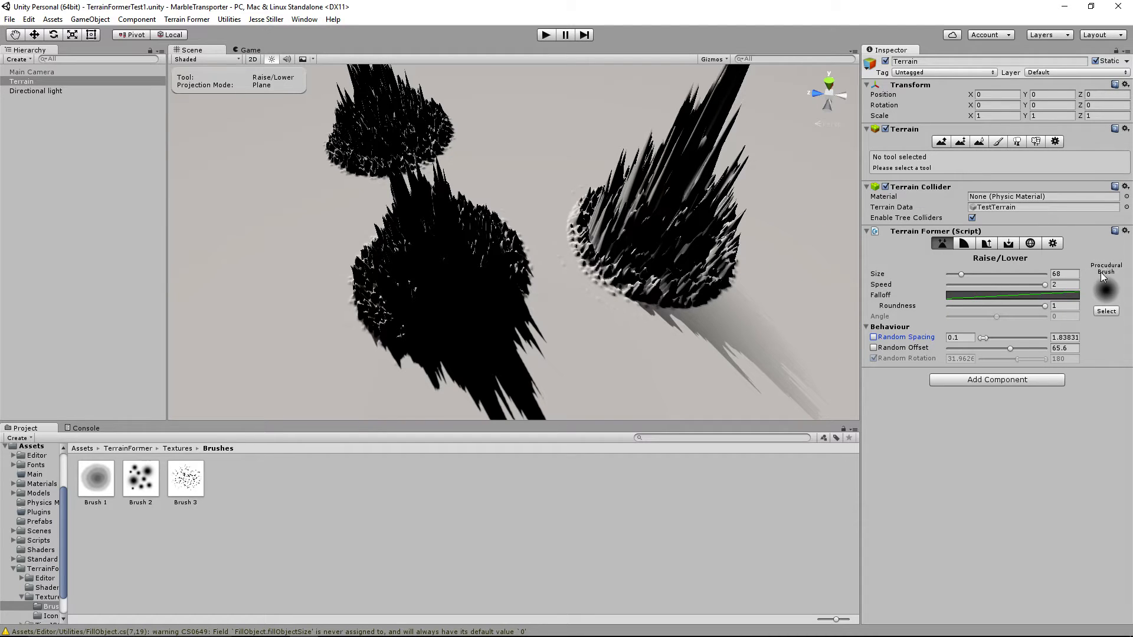
left_click(1045, 296)
left_click(271, 335)
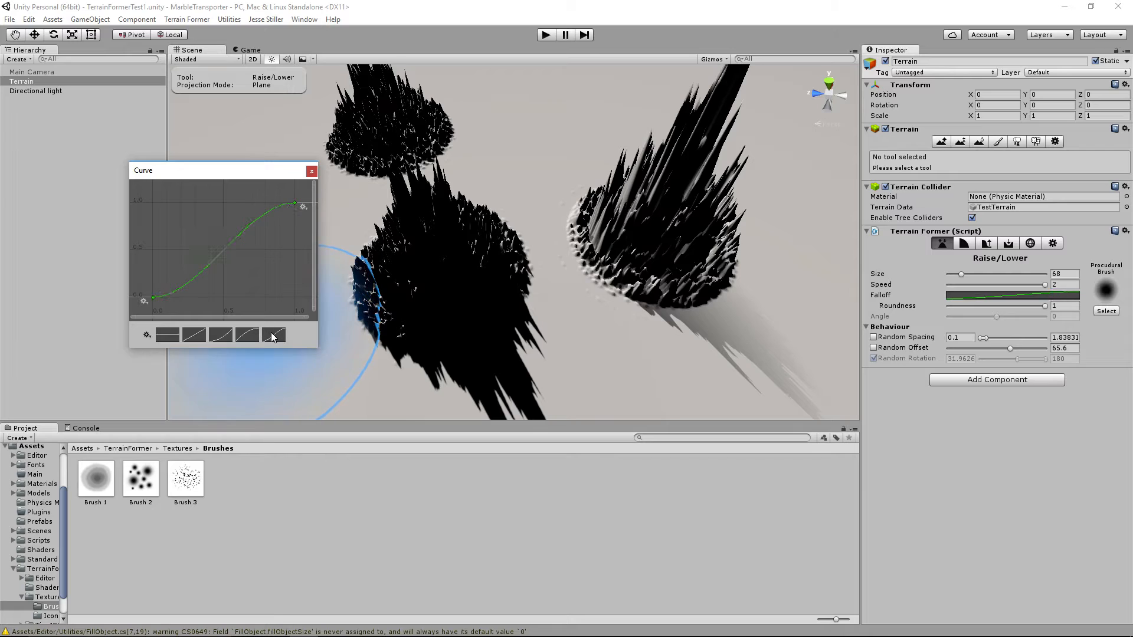
left_click(221, 337)
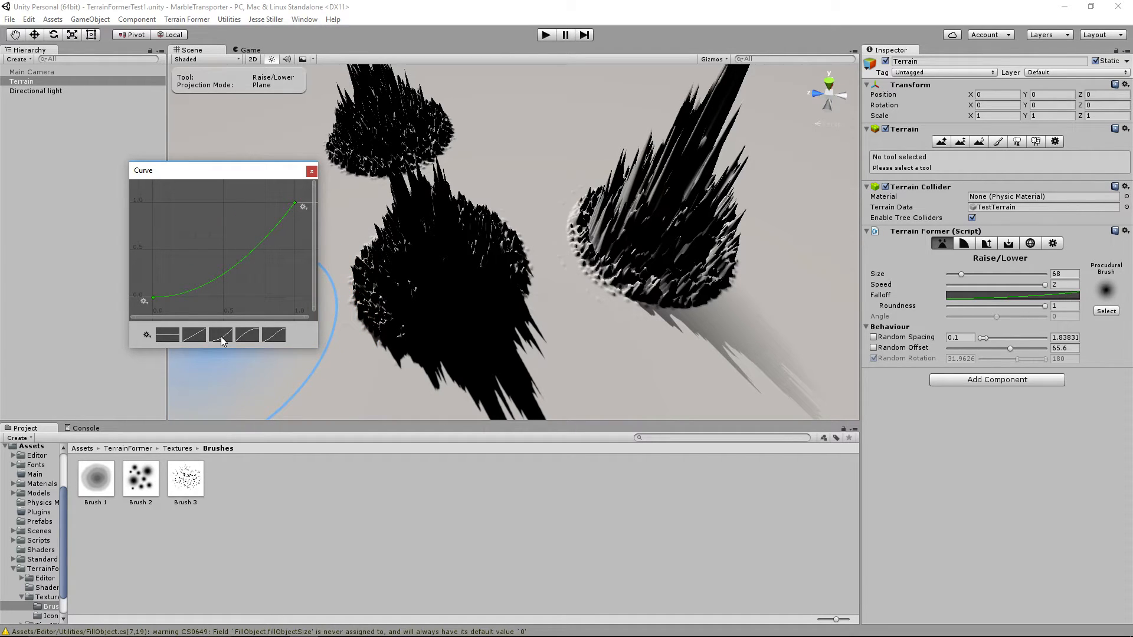
left_click(190, 336)
Raise a tall straight-sided cone behind the spike mounds with the linear procedural brush
left_click(540, 112)
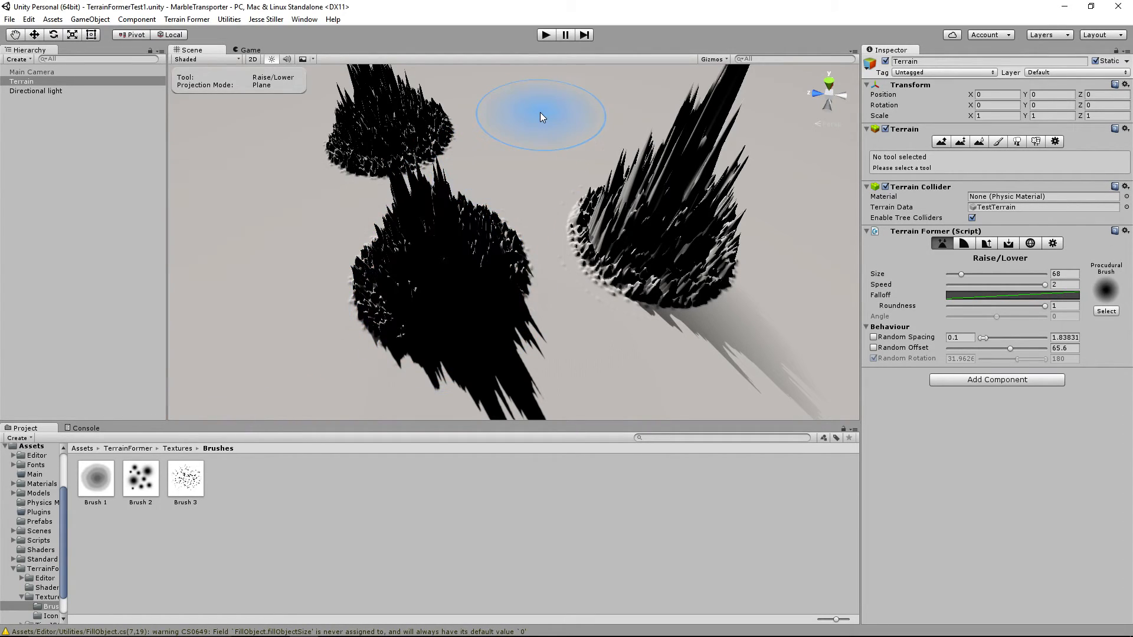
left_click(540, 112)
mouse_move(540, 112)
middle_mouse_down()
mouse_move(512, 288)
mouse_move(526, 325)
mouse_move(529, 308)
mouse_move(485, 318)
middle_mouse_up()
scroll(533, 264, "down", 7)
scroll(531, 321, "down", 3)
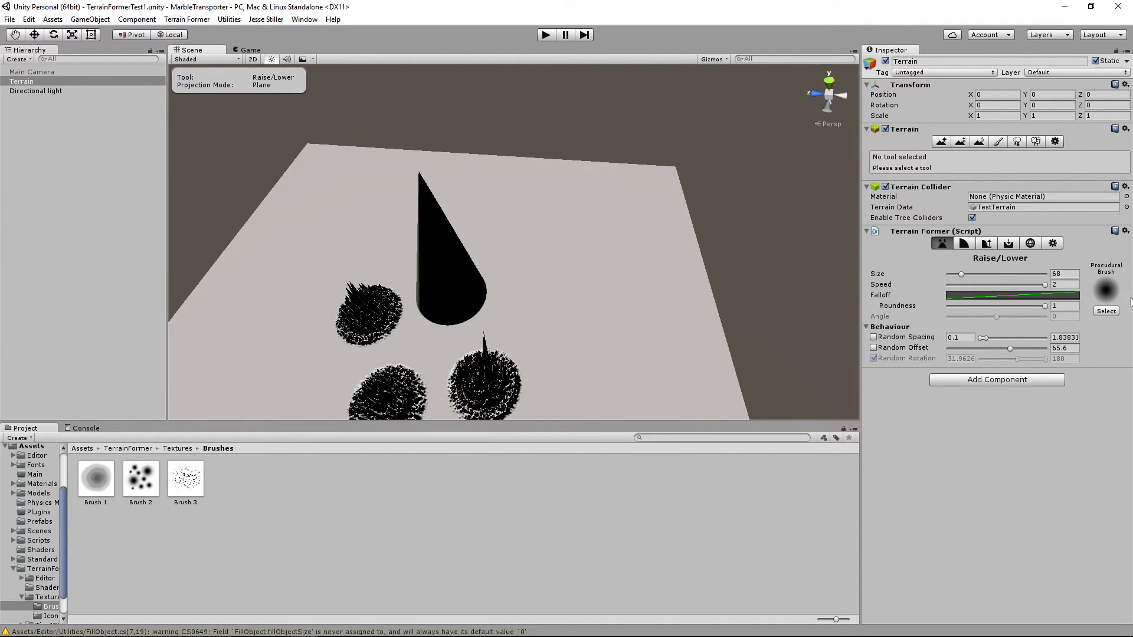
Set the procedural brush's falloff to the S-shaped preset and raise a rounded peak to one side of the cone
left_click(1012, 295)
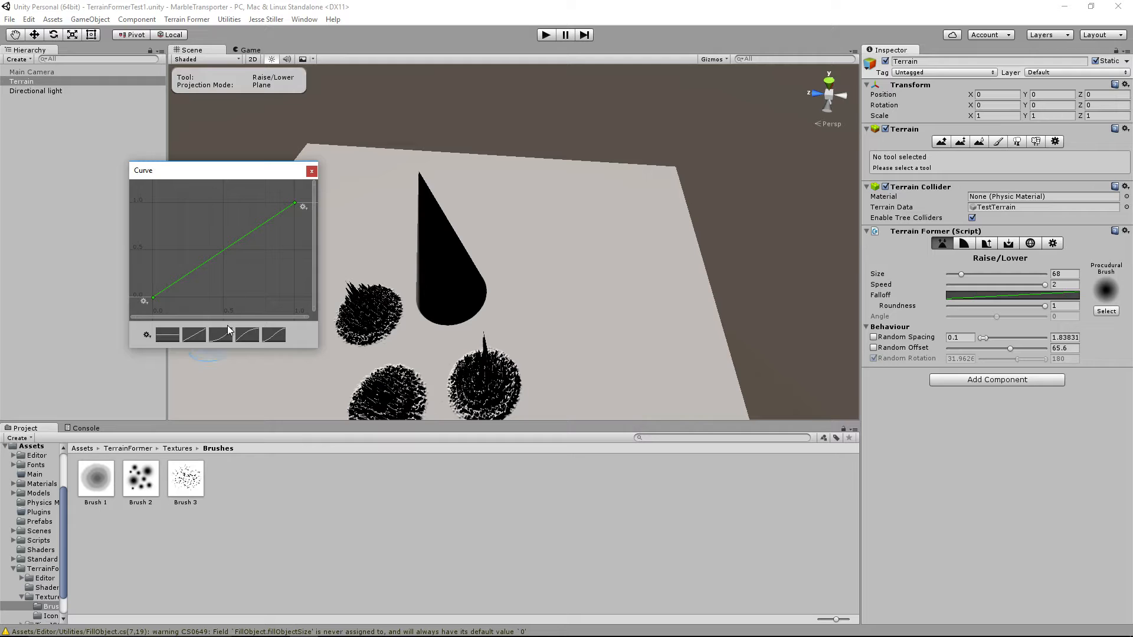
left_click(278, 340)
left_click(580, 255)
left_click_drag(579, 254, 447, 224, "alt")
scroll(454, 233, "up", 3)
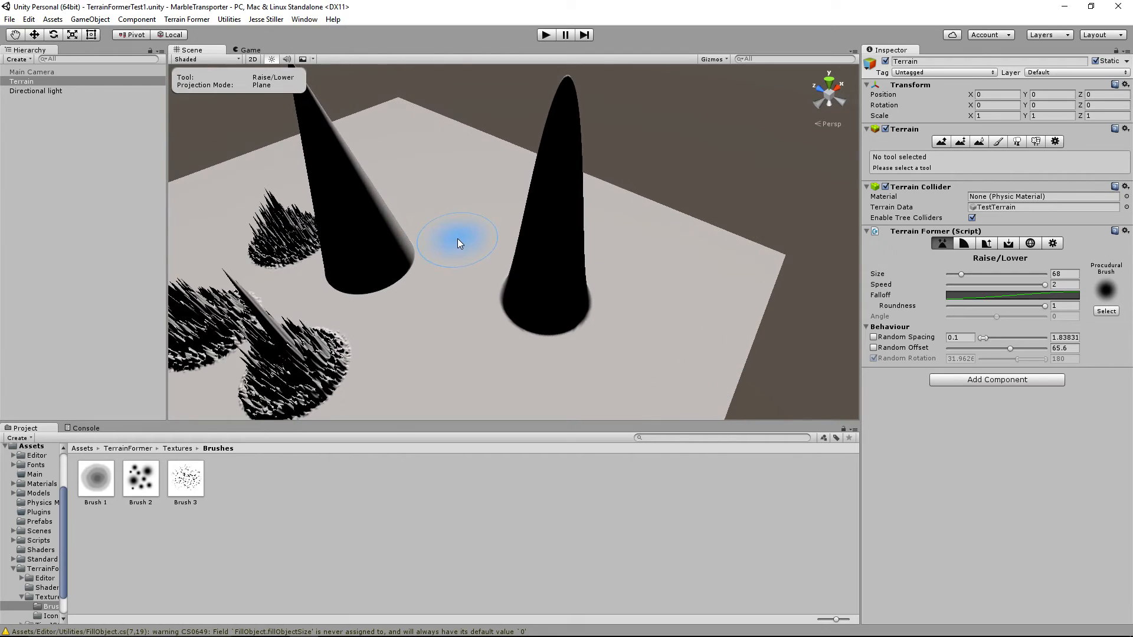
Add a key at the middle of the procedural brush's falloff curve and steepen its tangents into a stepped curve
left_click(1102, 292)
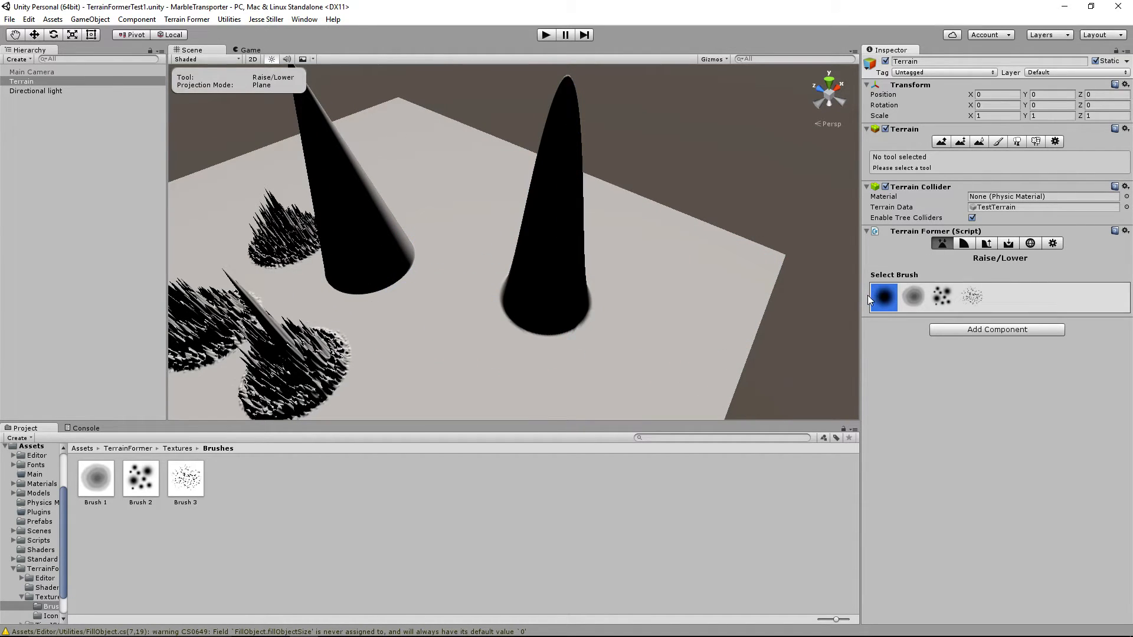
left_click(882, 296)
left_click(1060, 300)
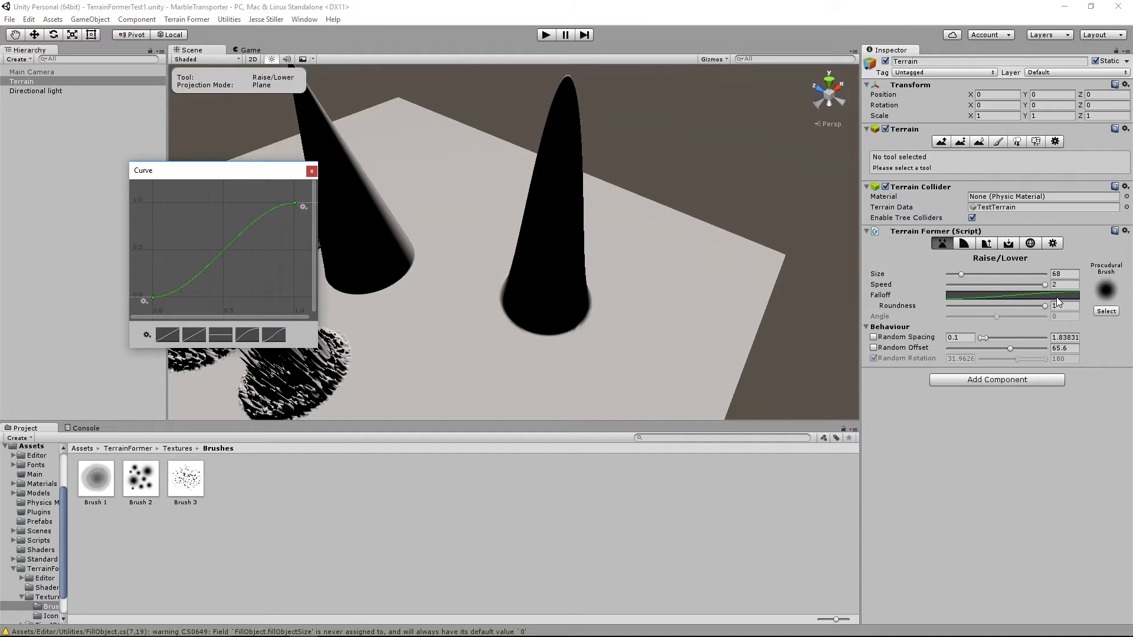
double_click(221, 252)
left_click_drag(246, 230, 214, 225)
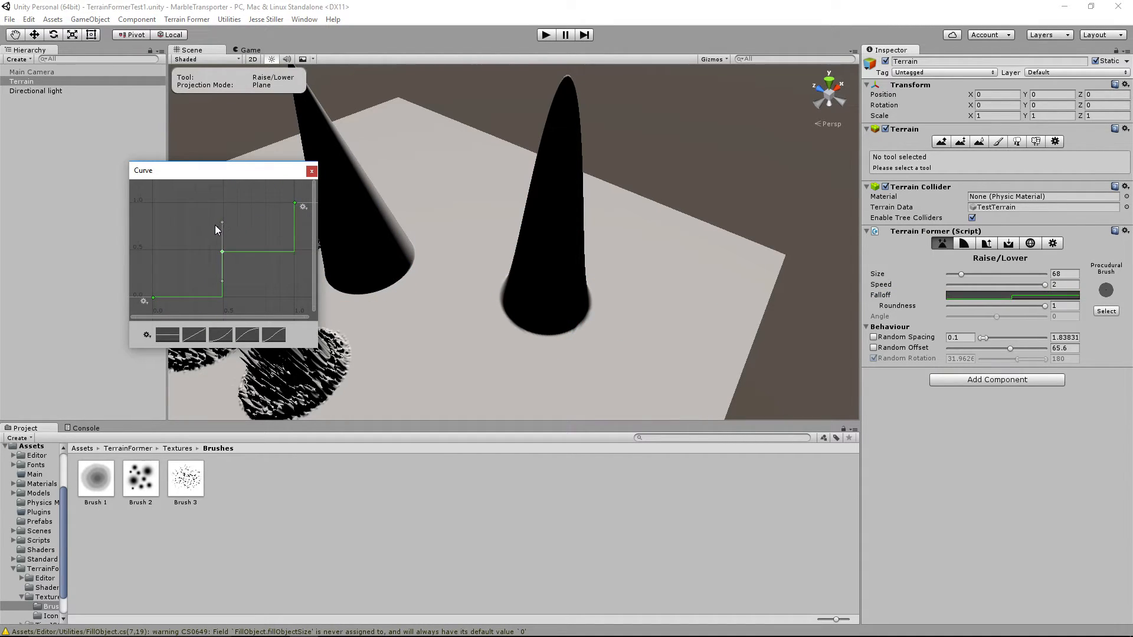
Raise a flat-topped column between the two peaks with the stepped brush, and then clear the terrain back to flat
left_click(511, 269)
left_click_drag(458, 341, 469, 270)
middle_click_drag(455, 277, 506, 277)
scroll(472, 275, "up", 6)
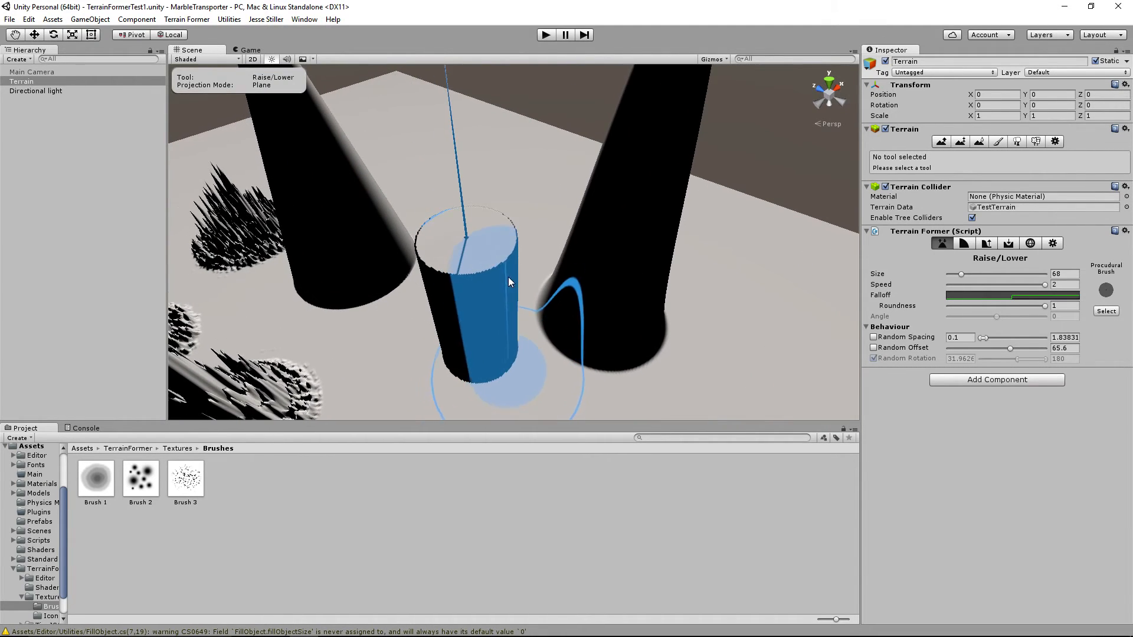
scroll(564, 274, "down", 4)
scroll(512, 296, "down", 2)
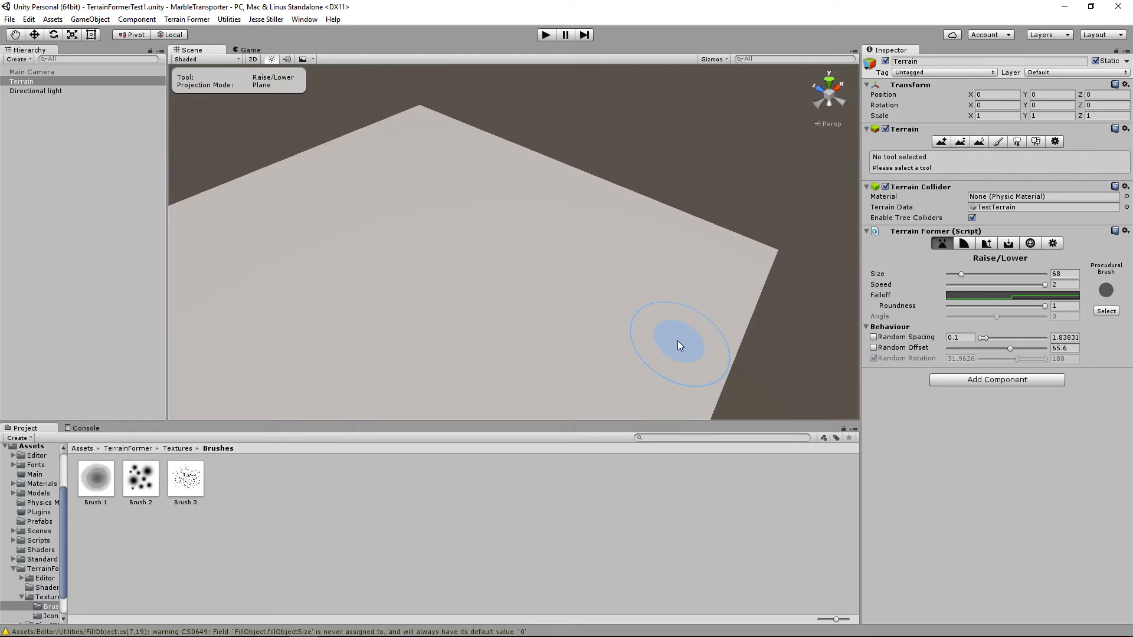
Restore the procedural brush's falloff curve to the S-shaped preset and close the curve editor
left_click(1010, 300)
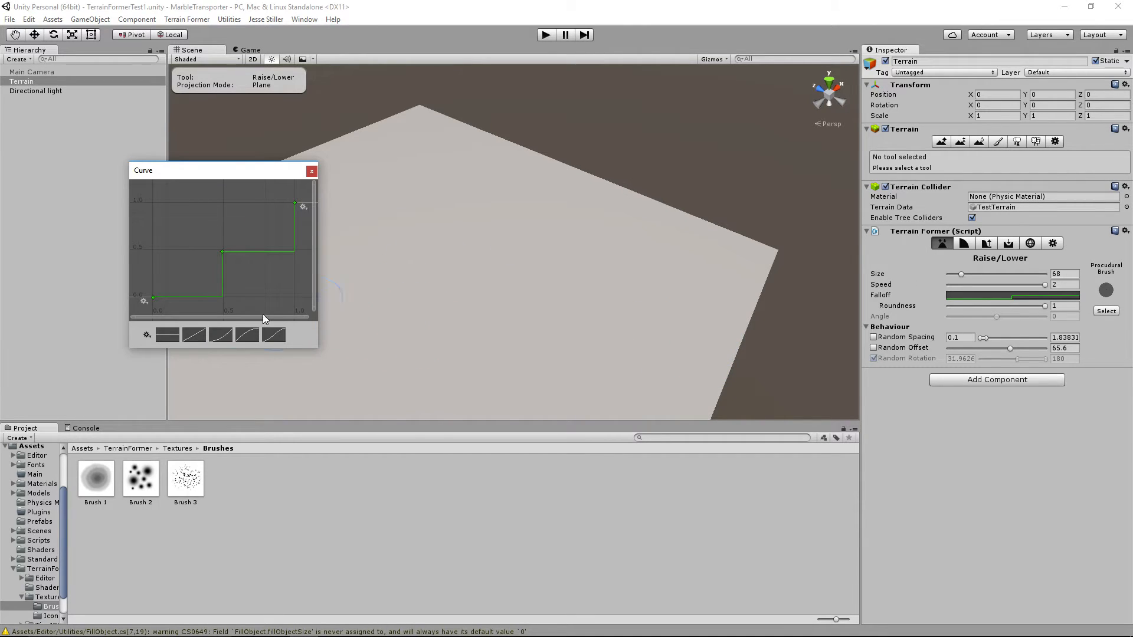
left_click(274, 335)
left_click(311, 171)
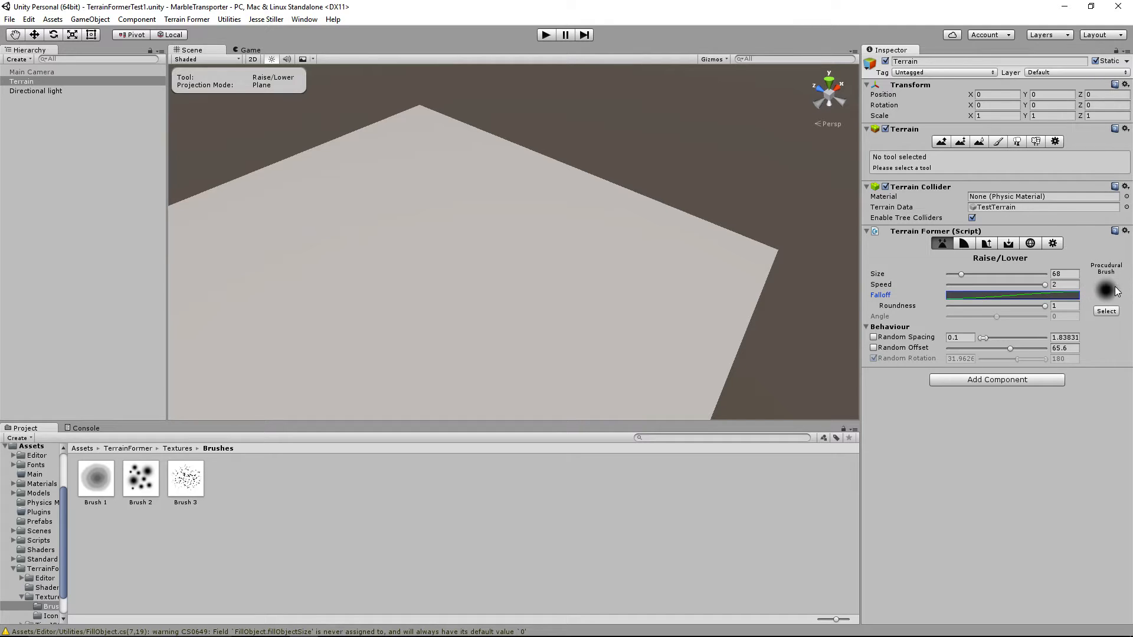
Switch to Brush 1, set its Angle to -167 and test a single mound stamp with the Random Rotation option
middle_click_drag(615, 246, 625, 246)
key("p")
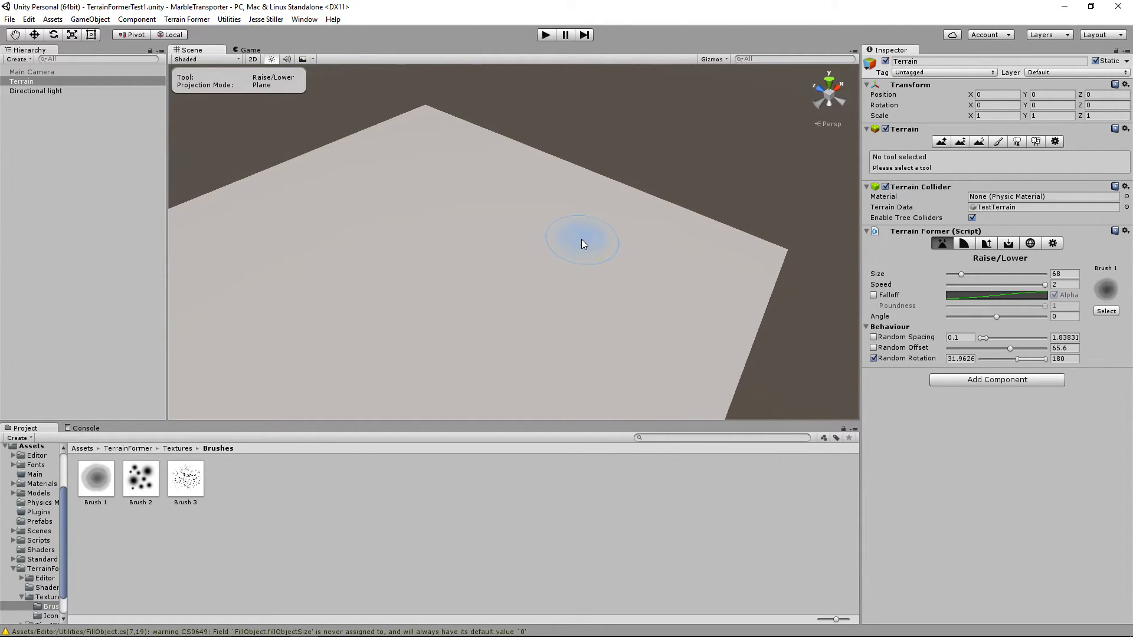
mouse_move(992, 318)
left_mouse_down()
mouse_move(974, 314)
mouse_move(1008, 313)
mouse_move(951, 318)
left_mouse_up()
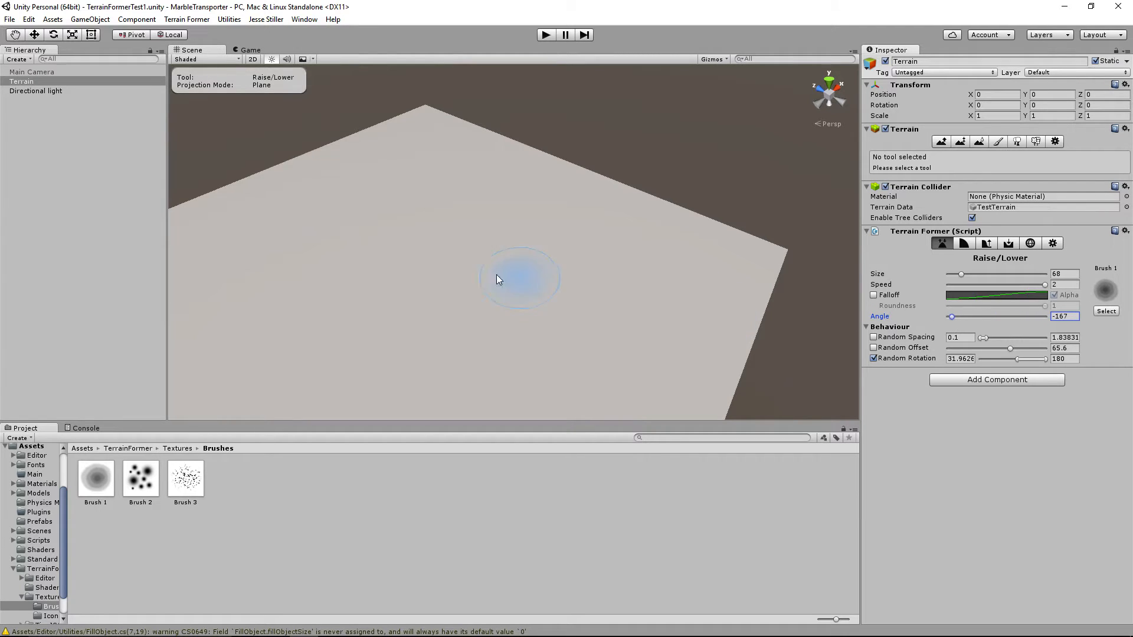
left_click(895, 358)
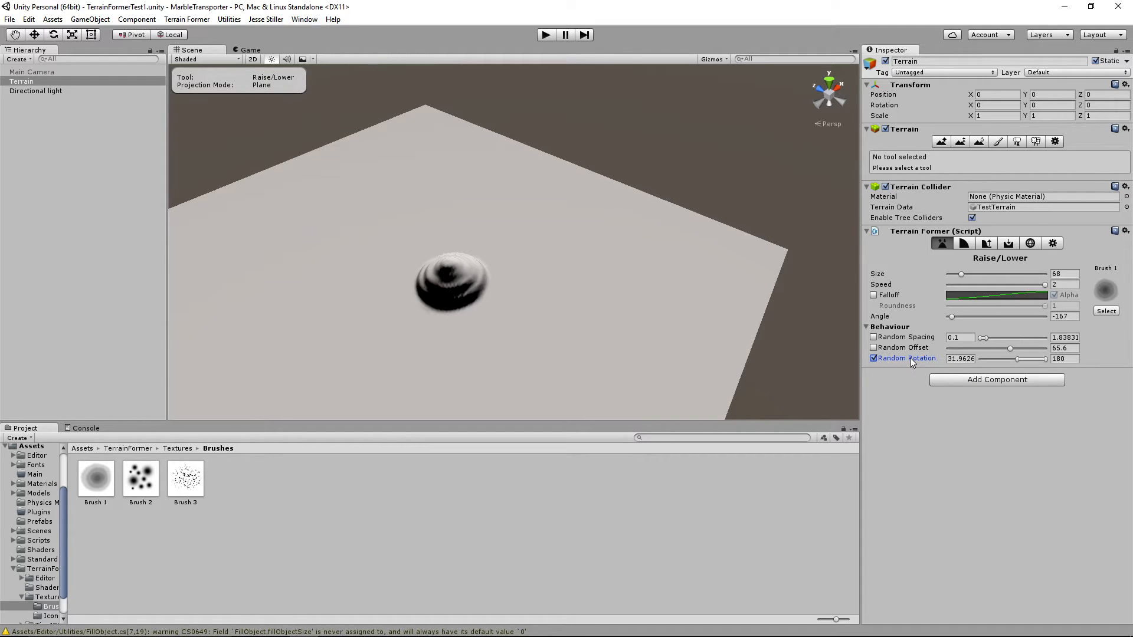
Paint curved ridges around the single mound with Brush 1 to test Random Rotation along continuous strokes
left_click_drag(576, 307, 324, 347)
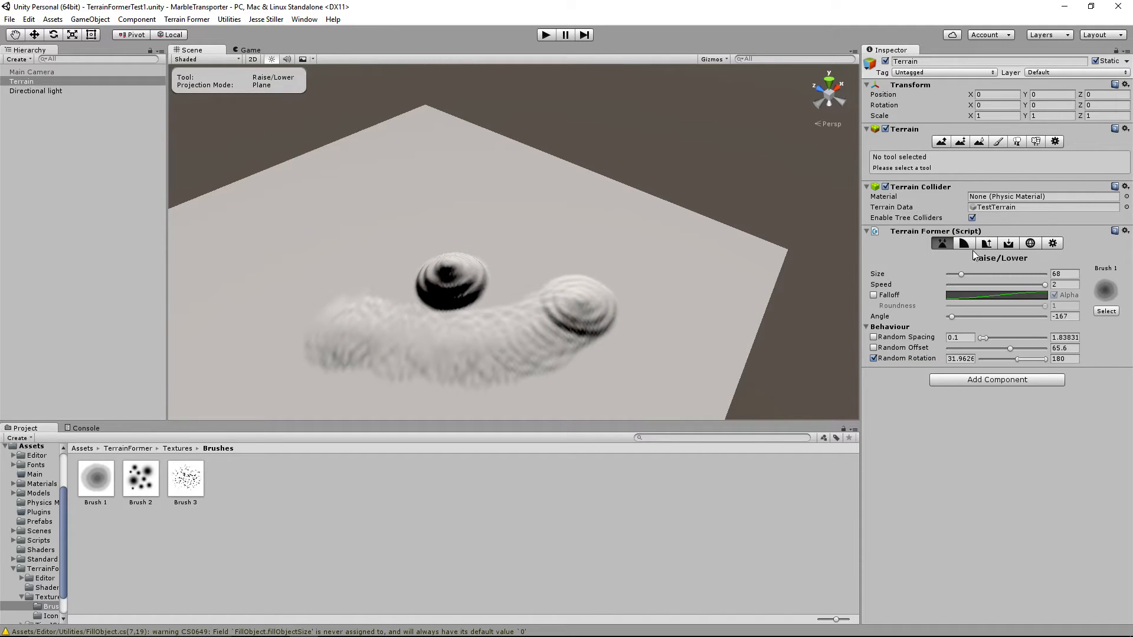
left_click_drag(540, 263, 553, 240, "alt")
mouse_move(426, 275)
left_mouse_down("alt")
mouse_move(471, 271)
mouse_move(480, 221)
left_mouse_up("alt")
mouse_move(475, 218)
left_mouse_down()
mouse_move(396, 245)
mouse_move(514, 252)
mouse_move(457, 277)
left_mouse_up()
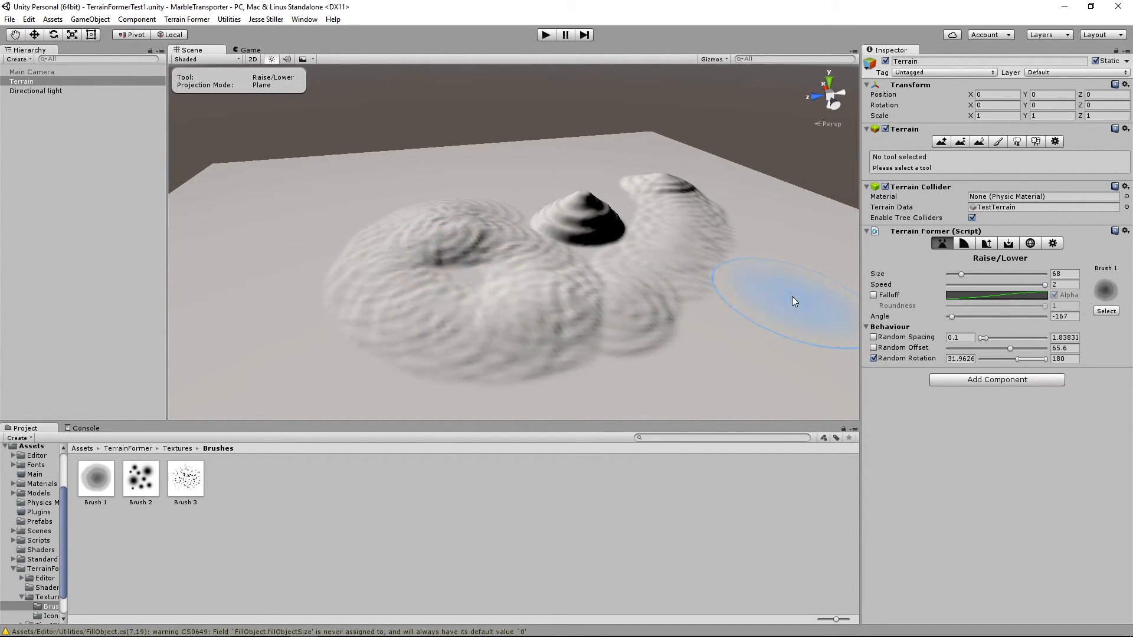
Select the procedural brush for Raise/Lower and raise a ring-shaped ridge on the flat terrain
left_click(1091, 291)
left_click(886, 301)
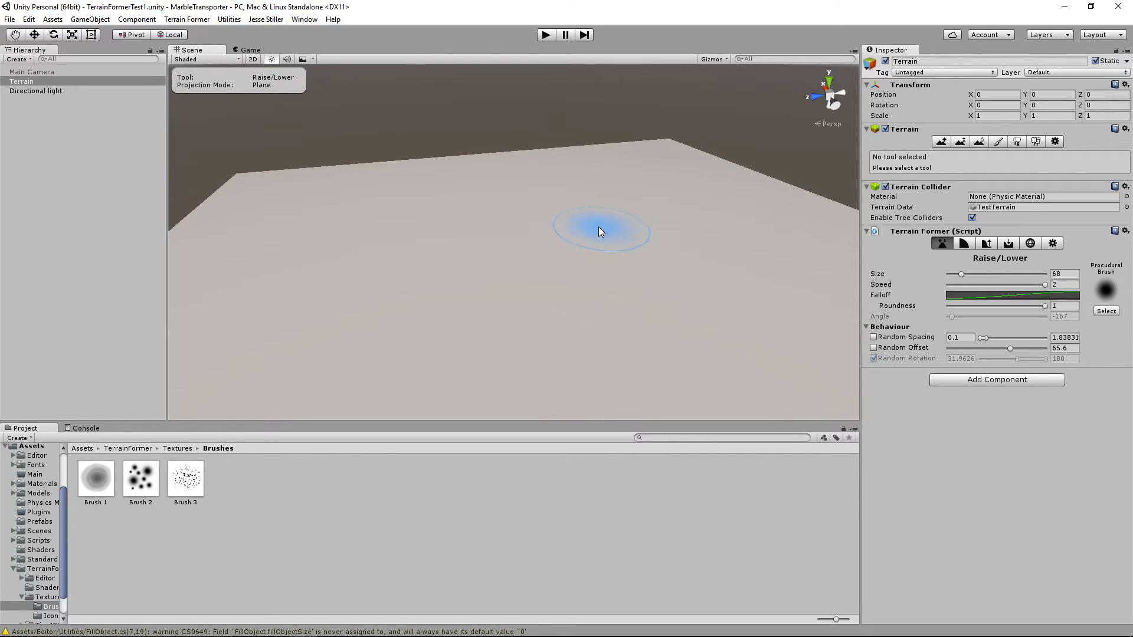
mouse_move(598, 226)
left_mouse_down()
mouse_move(592, 328)
mouse_move(582, 240)
mouse_move(679, 277)
left_mouse_up()
Set the brush Speed to 0.88, cut the ring into separate mounds by lowering gaps, and raise a tall spike in its centre
left_click_drag(996, 285, 990, 285)
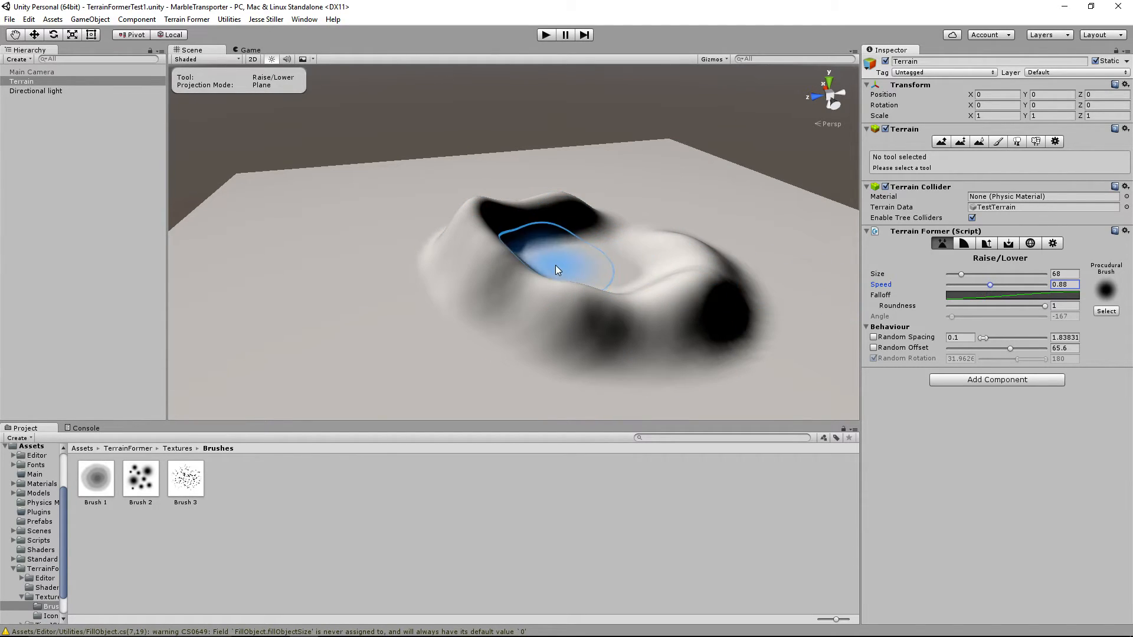
mouse_move(483, 299)
left_mouse_down("shift")
mouse_move(437, 313)
mouse_move(528, 270)
mouse_move(524, 203)
mouse_move(640, 317)
mouse_move(674, 373)
mouse_move(556, 299)
left_mouse_up("shift")
left_click_drag(568, 250, 572, 200)
left_click_drag(572, 200, 576, 238, "shift")
left_click_drag(582, 281, 572, 200)
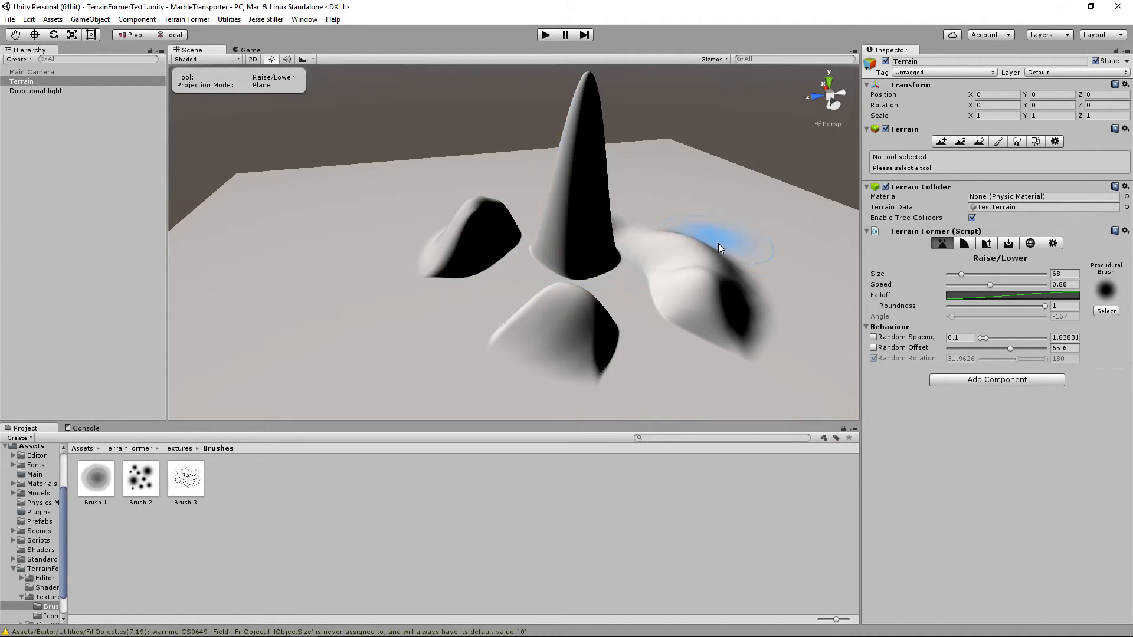
Smooth the tall central spike and the neighbouring mound with Terrain Former's Smooth tool at brush size 35
left_click(968, 244)
left_click_drag(644, 224, 567, 262, "alt")
mouse_move(554, 192)
left_mouse_down()
mouse_move(536, 173)
mouse_move(525, 185)
mouse_move(589, 205)
mouse_move(546, 234)
mouse_move(474, 199)
left_mouse_up()
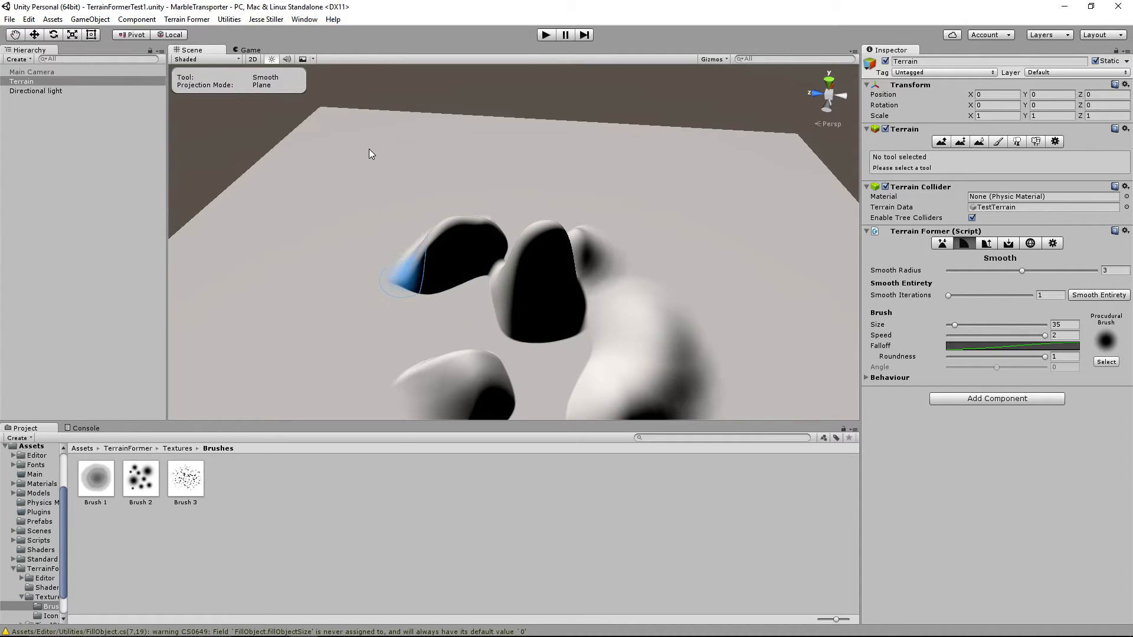
Try Unity's built-in Smooth Height brush at size 100 and opacity 100 on the mound's sharp edge, and undo the stroke
mouse_move(440, 187)
left_mouse_down("alt")
mouse_move(570, 253)
mouse_move(537, 275)
mouse_move(486, 263)
mouse_move(571, 264)
left_mouse_up("alt")
scroll(481, 265, "up", 5)
scroll(571, 263, "up", 3)
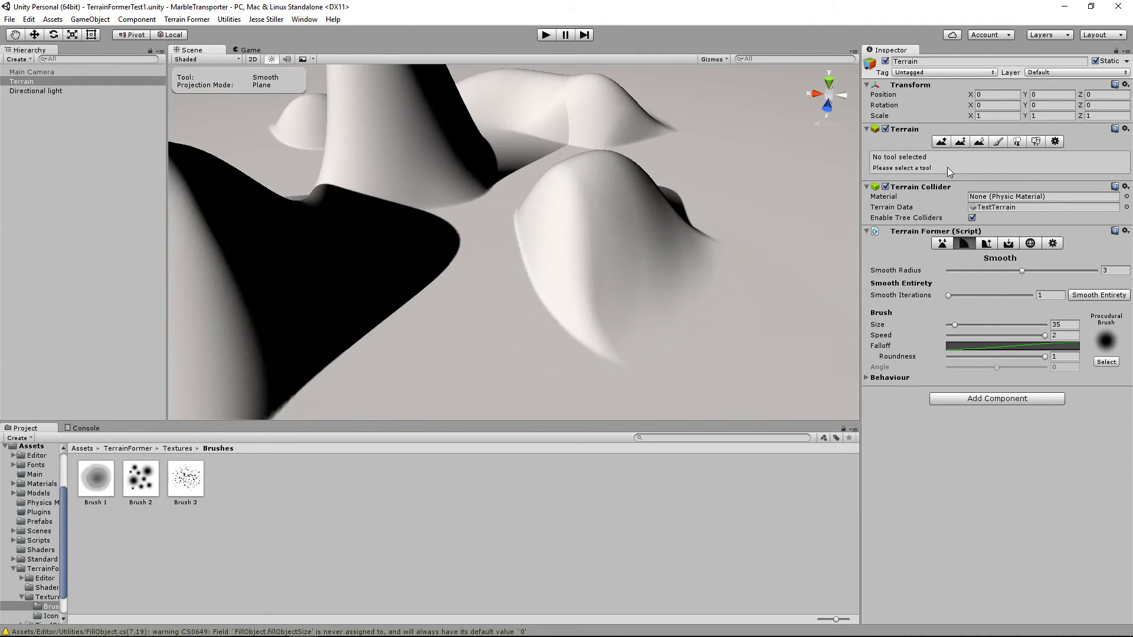
left_click(980, 142)
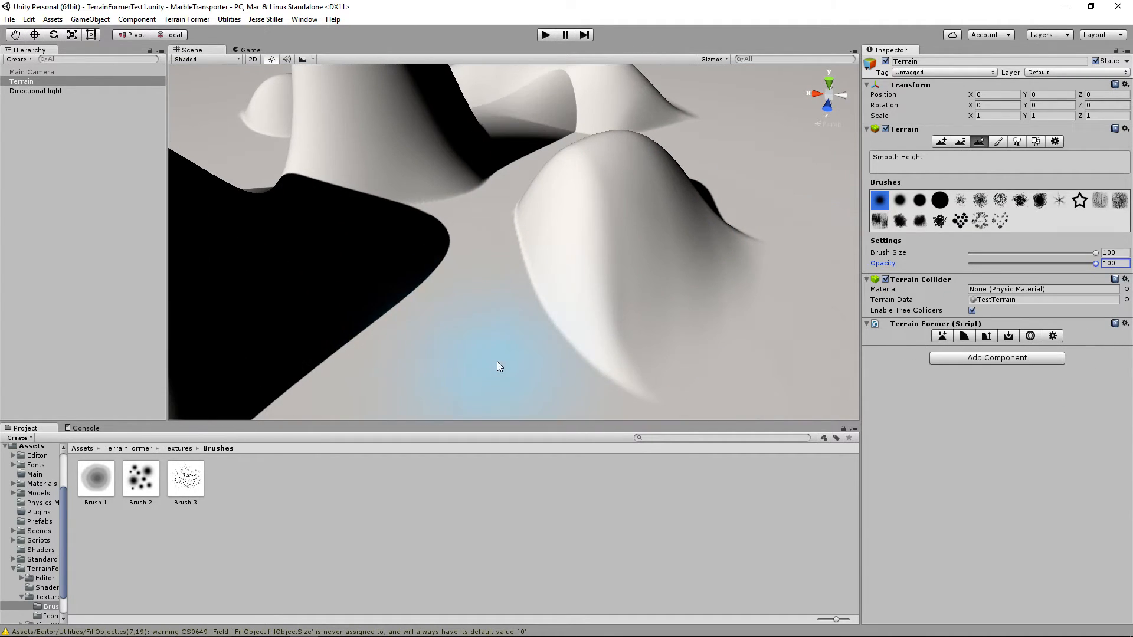
mouse_move(532, 243)
left_mouse_down()
mouse_move(537, 324)
mouse_move(612, 349)
mouse_move(503, 313)
mouse_move(511, 281)
left_mouse_up()
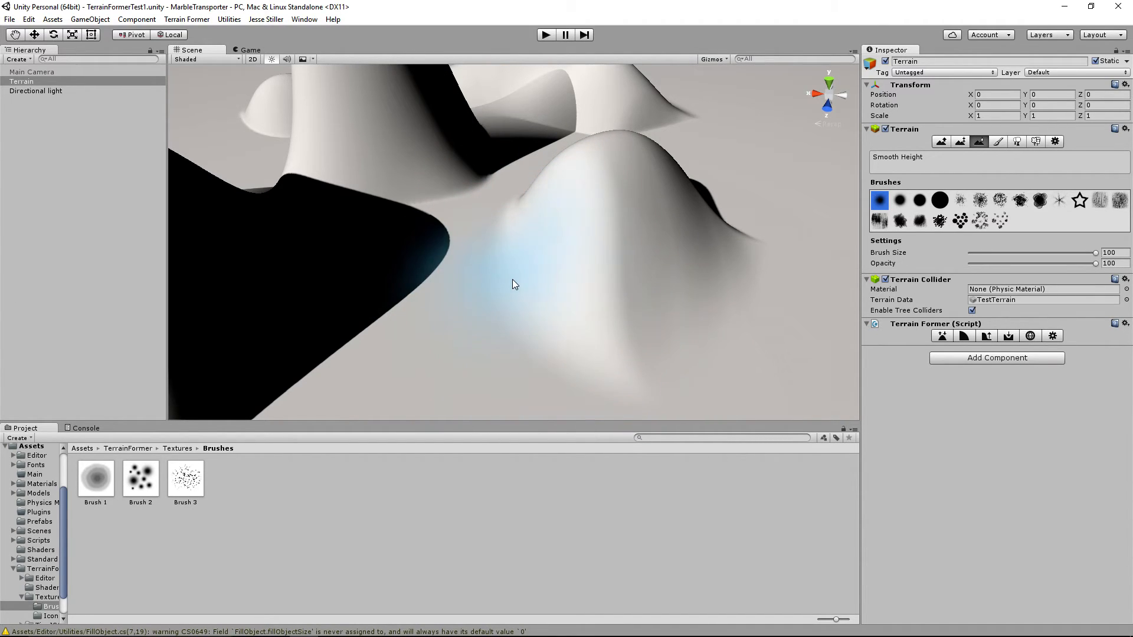
key("ctrl+z")
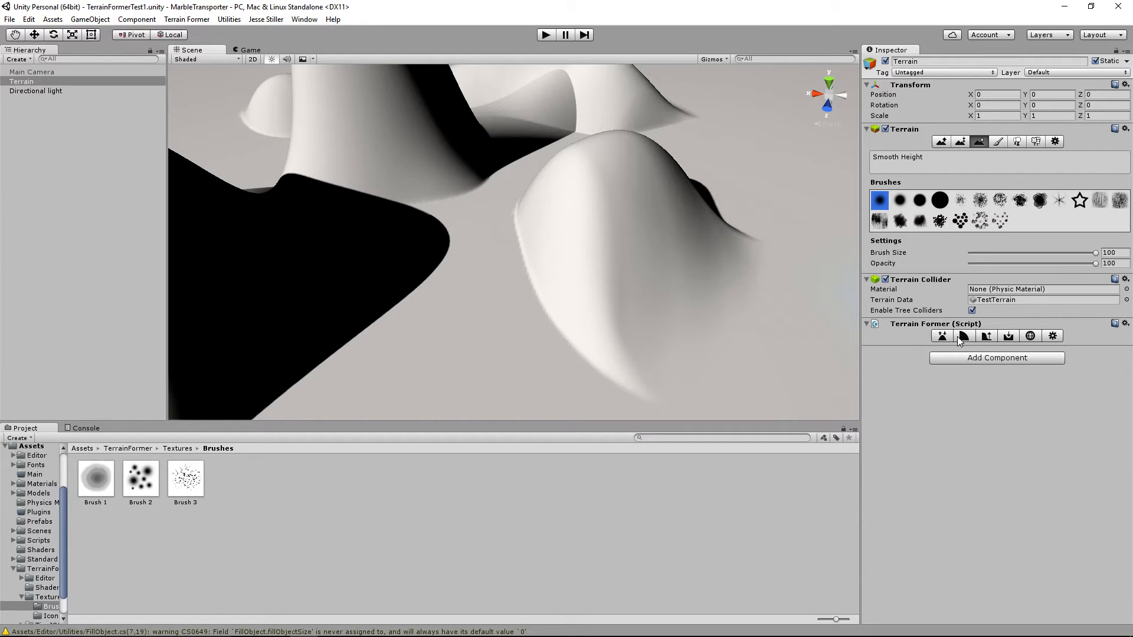
Smooth the same mound's sharp edge with Terrain Former's Smooth tool at Smooth Radius 3
left_click(961, 336)
mouse_move(514, 232)
left_mouse_down()
mouse_move(569, 353)
mouse_move(512, 311)
mouse_move(487, 218)
mouse_move(613, 375)
left_mouse_up()
mouse_move(566, 324)
left_mouse_down("alt")
mouse_move(541, 197)
mouse_move(566, 339)
left_mouse_up("alt")
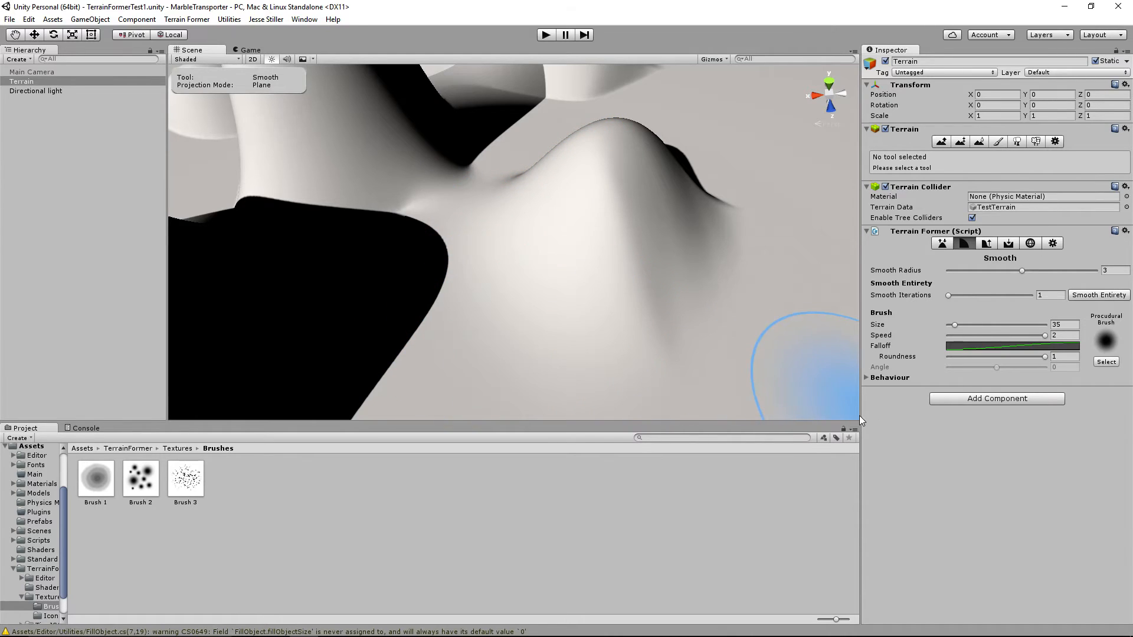
scroll(737, 287, "down", 2)
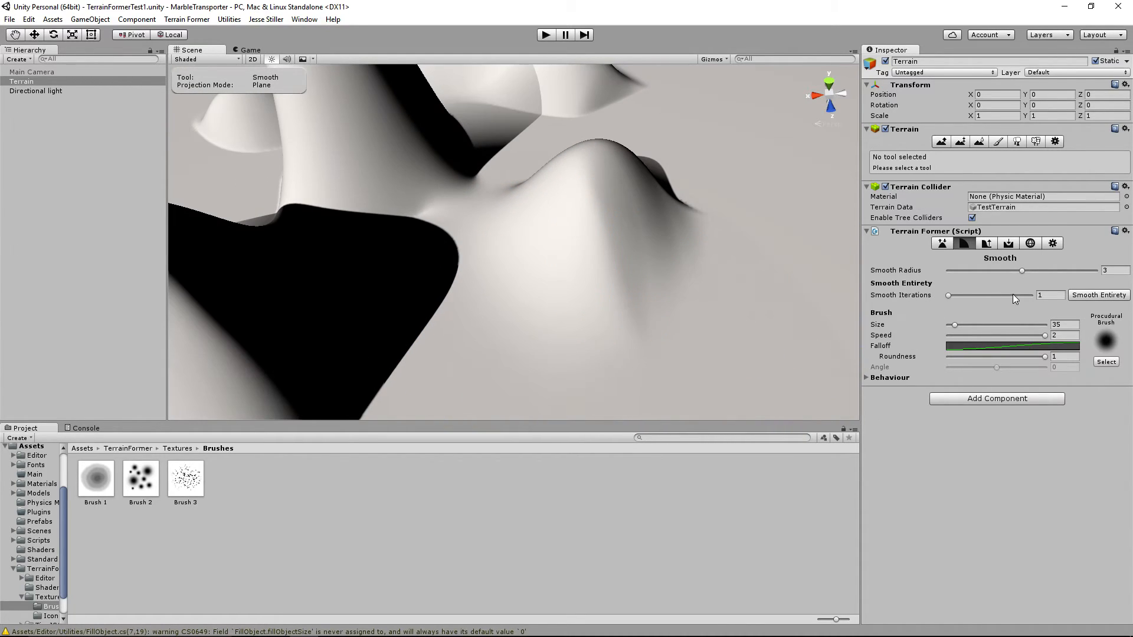
Set the Smooth Radius to 5, and try the Smooth Iterations slider before returning it to 1
left_click(1035, 270)
left_click_drag(1043, 268, 1113, 283)
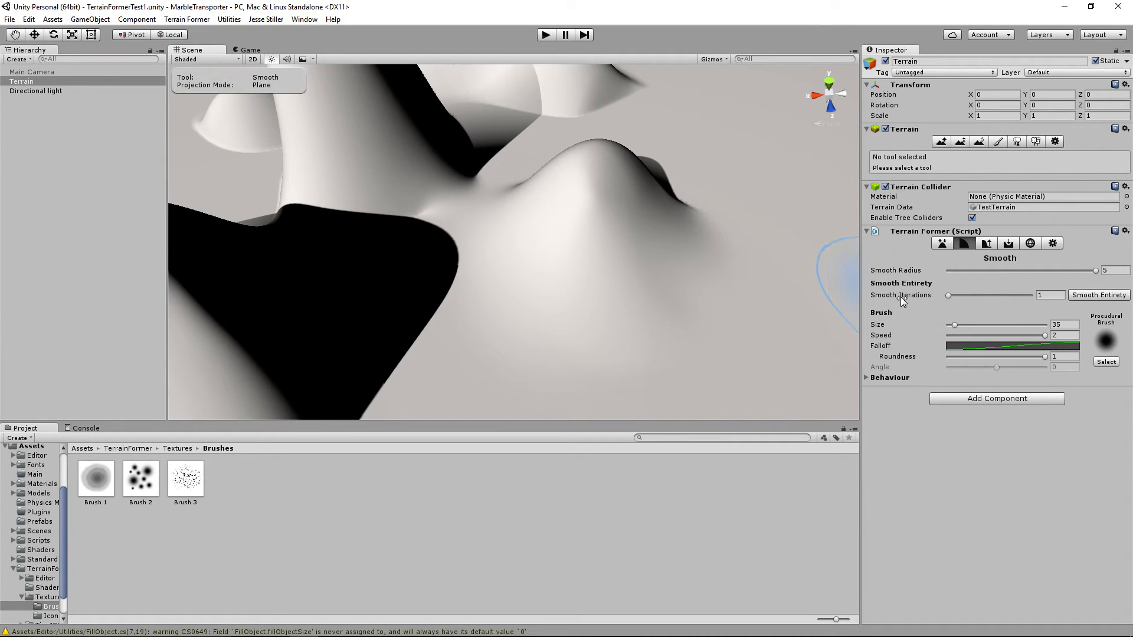
left_click(949, 296)
left_click_drag(1014, 299, 948, 295)
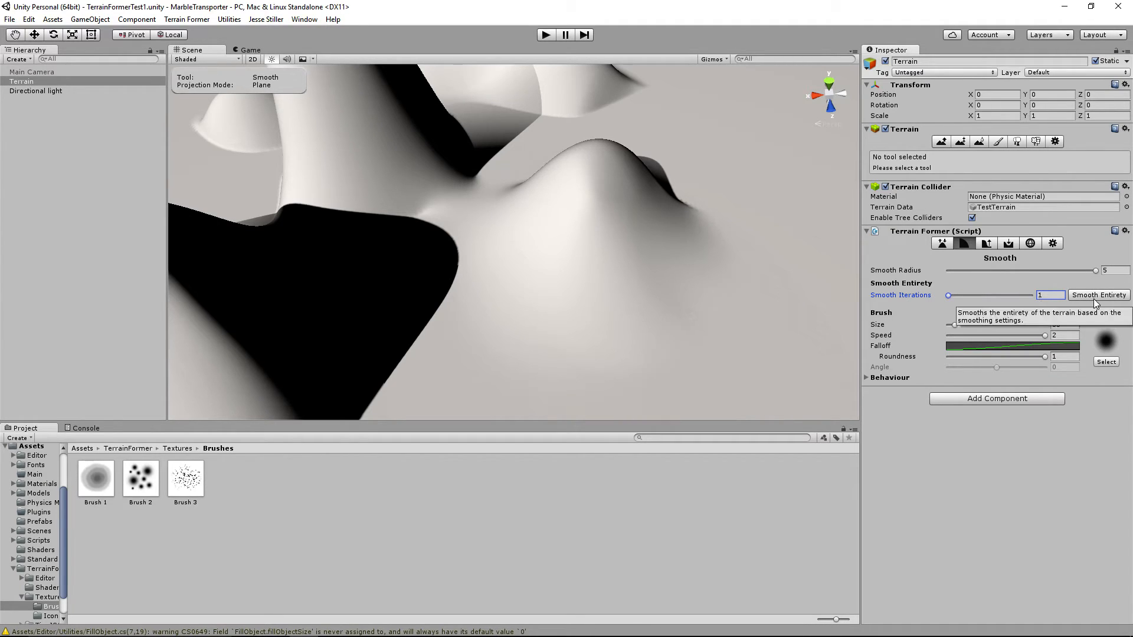
Level the smoothed mound and the central column into a connected plateau with the Set Height tool at height 10
left_click(985, 245)
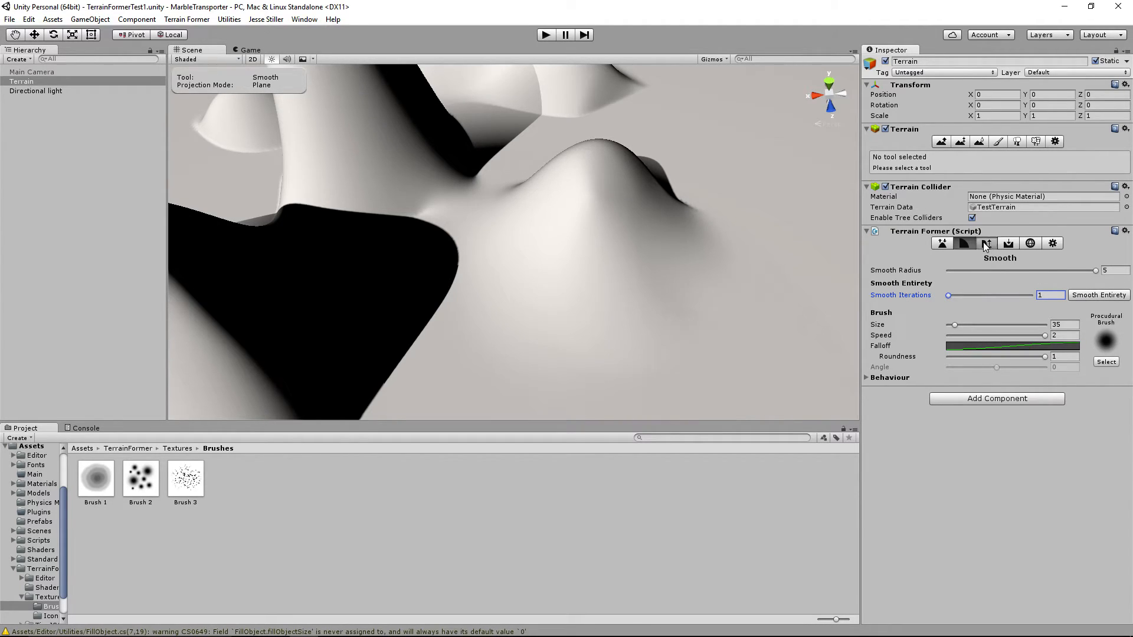
middle_click_drag(423, 200, 500, 231)
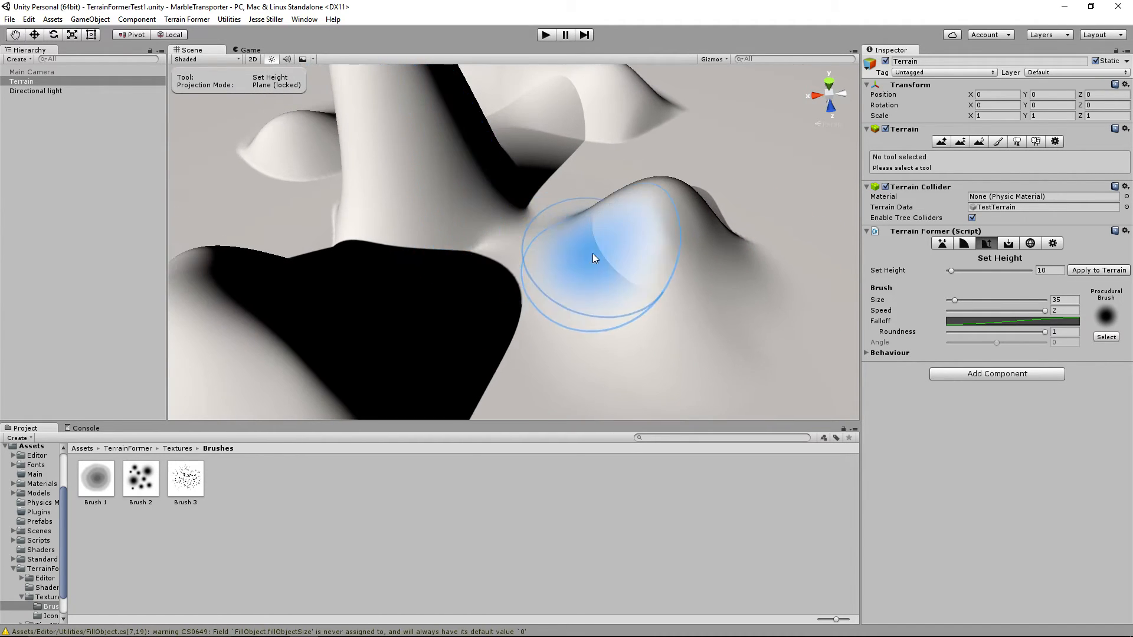
middle_click_drag(594, 253, 458, 290)
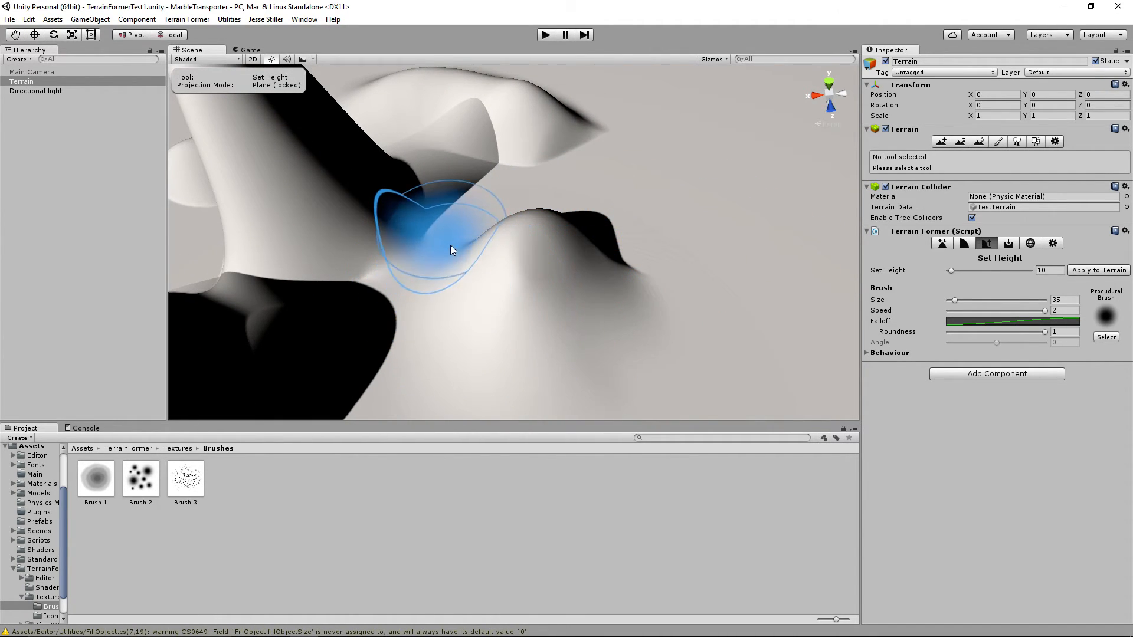
mouse_move(582, 190)
left_mouse_down()
mouse_move(623, 184)
mouse_move(667, 246)
mouse_move(554, 236)
mouse_move(640, 214)
mouse_move(586, 360)
mouse_move(512, 342)
mouse_move(571, 305)
left_mouse_up()
scroll(573, 290, "down", 6)
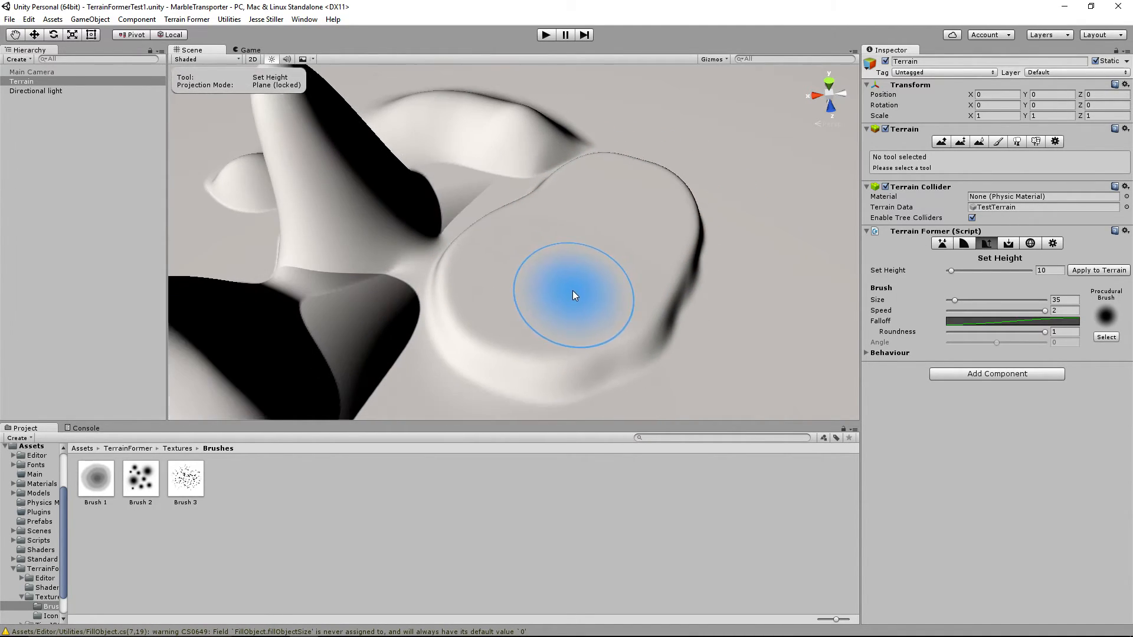
middle_click_drag(572, 291, 601, 315)
mouse_move(538, 282)
left_mouse_down()
mouse_move(430, 224)
mouse_move(433, 272)
mouse_move(387, 231)
mouse_move(442, 290)
mouse_move(392, 261)
mouse_move(471, 287)
left_mouse_up()
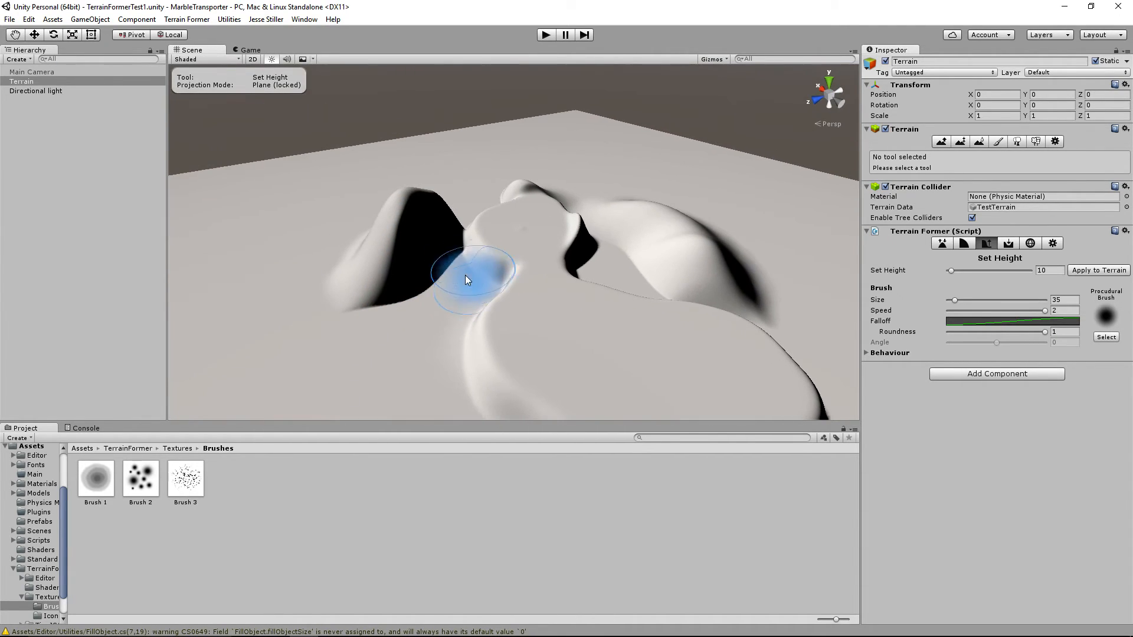
Sample Set Height values of about 31.57 and 13.95 from the terrain and paint flat terraces at those heights
left_click(415, 204, "shift")
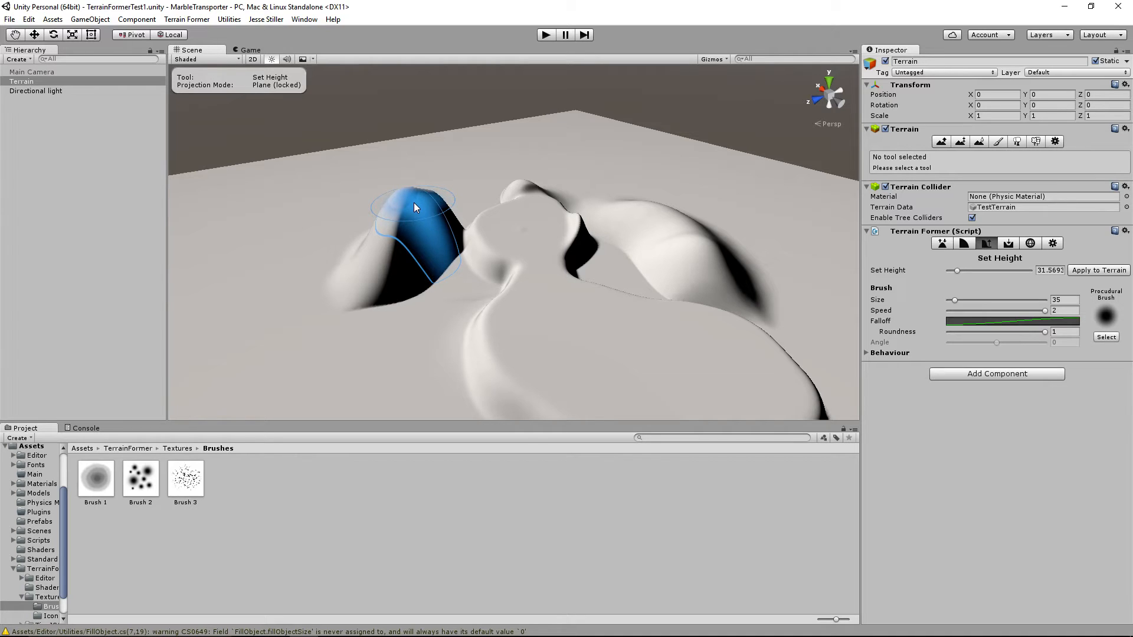
mouse_move(415, 203)
left_mouse_down()
mouse_move(372, 218)
mouse_move(426, 209)
left_mouse_up()
mouse_move(485, 311)
left_mouse_down("shift")
mouse_move(471, 275)
mouse_move(493, 326)
mouse_move(484, 341)
mouse_move(464, 307)
mouse_move(477, 296)
left_mouse_up("shift")
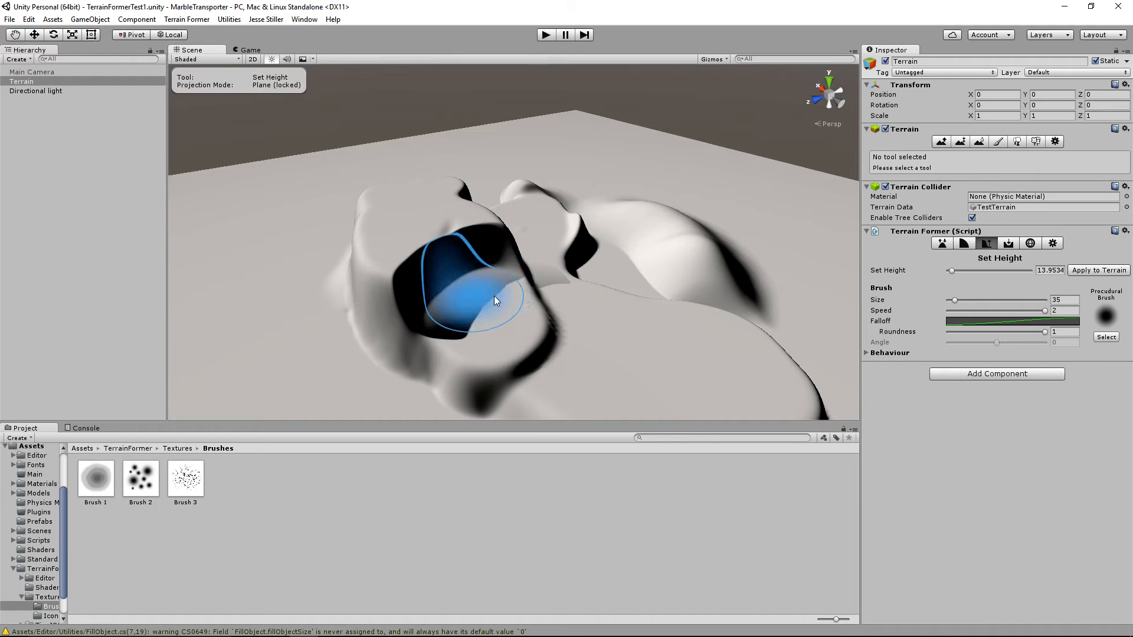
Cut a passage through the high plateau using the Flatten tool in Flatten mode
left_click(1008, 243)
mouse_move(380, 341)
left_mouse_down("alt")
mouse_move(506, 317)
mouse_move(426, 350)
mouse_move(498, 313)
mouse_move(547, 312)
left_mouse_up("alt")
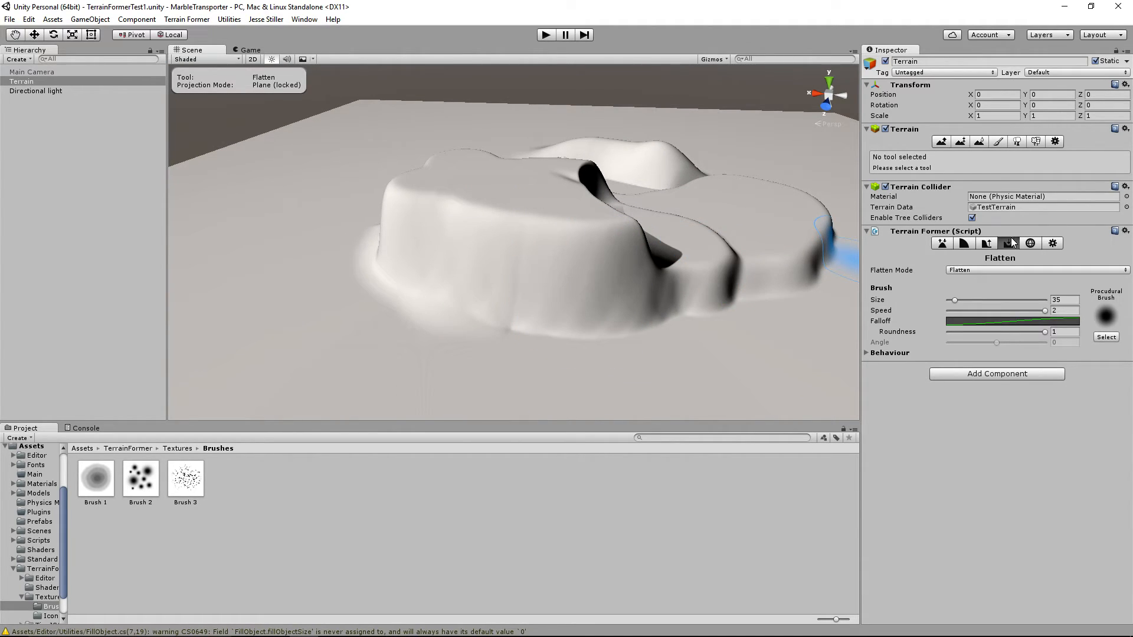
left_click(988, 269)
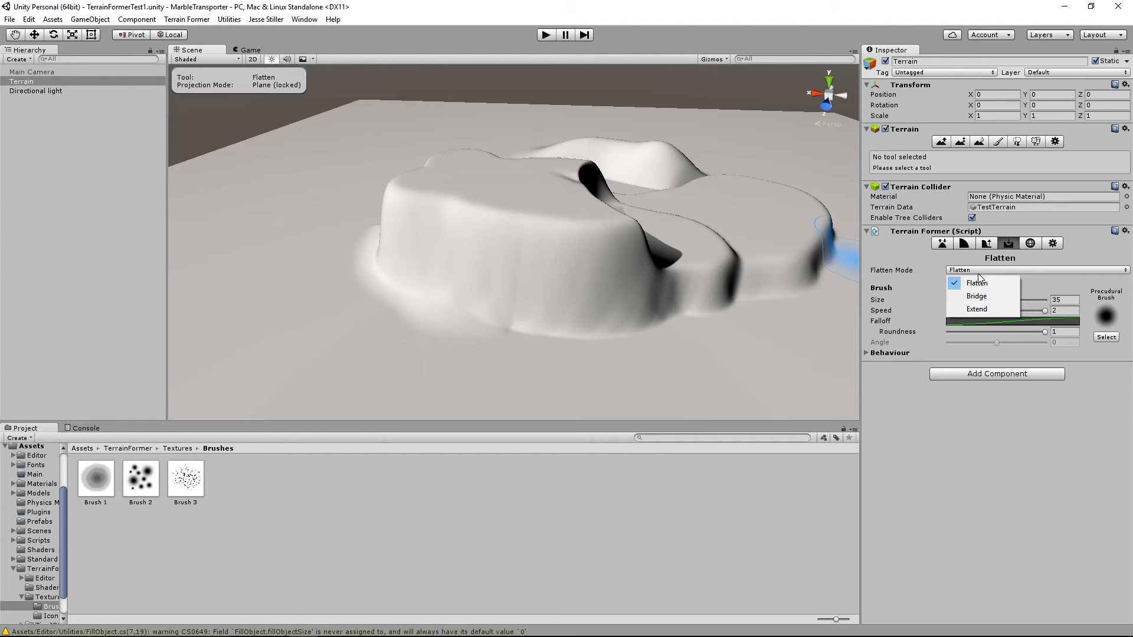
left_click(492, 243)
mouse_move(493, 248)
left_mouse_down()
mouse_move(511, 237)
mouse_move(522, 197)
mouse_move(517, 301)
mouse_move(538, 197)
left_mouse_up()
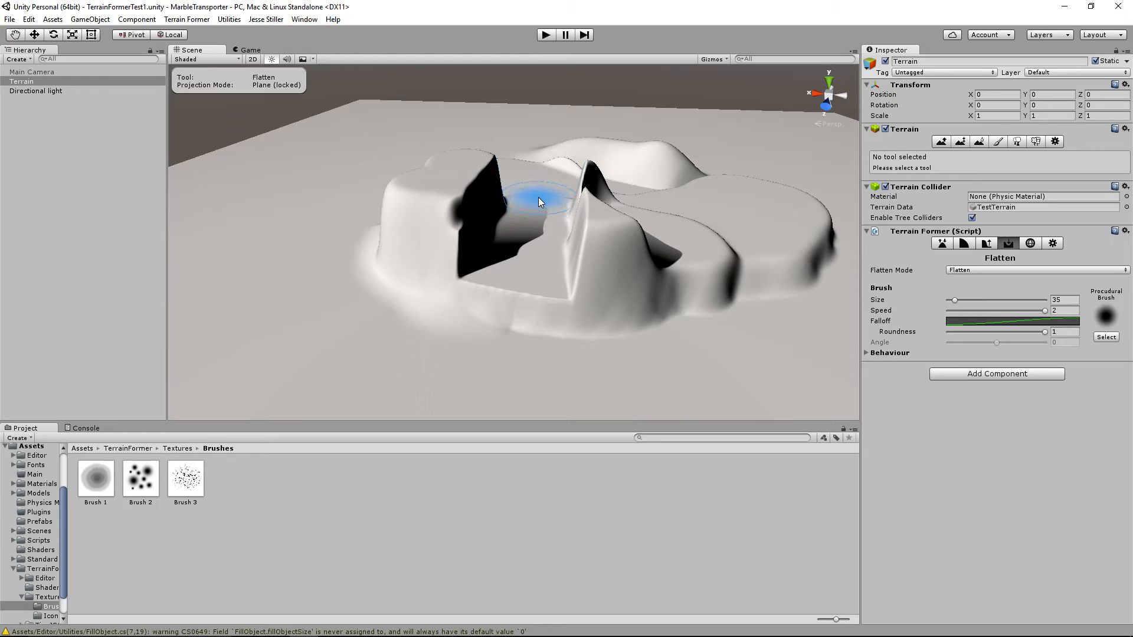
Switch the Flatten Mode to Bridge and fill across the cut passage from the remaining high ground
left_click(989, 271)
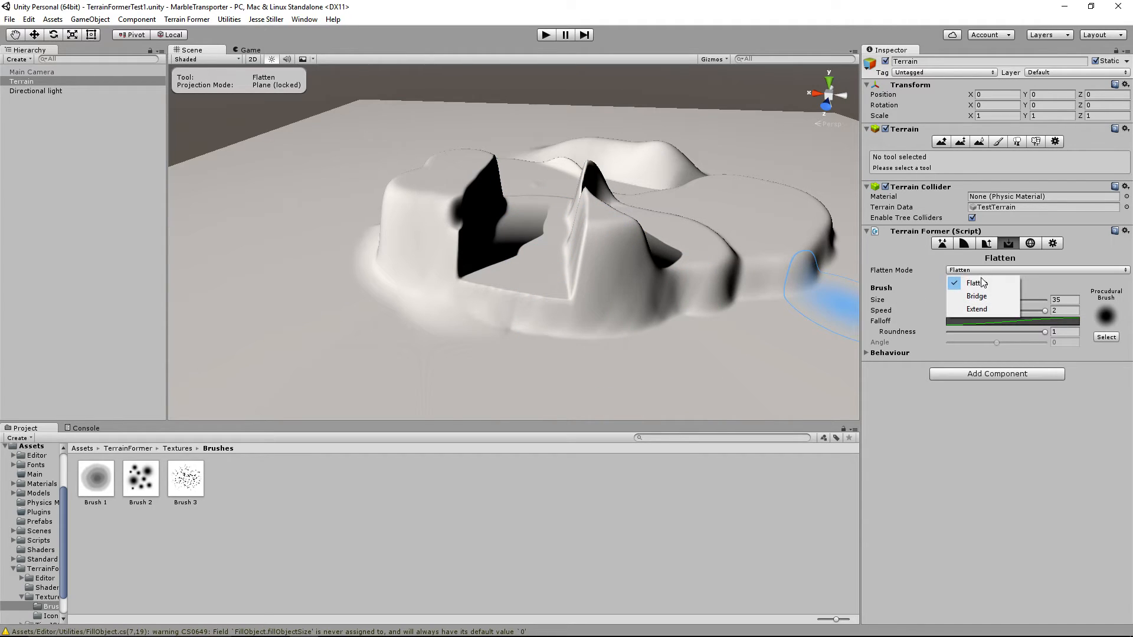
left_click(978, 293)
left_click_drag(575, 248, 597, 243, "alt")
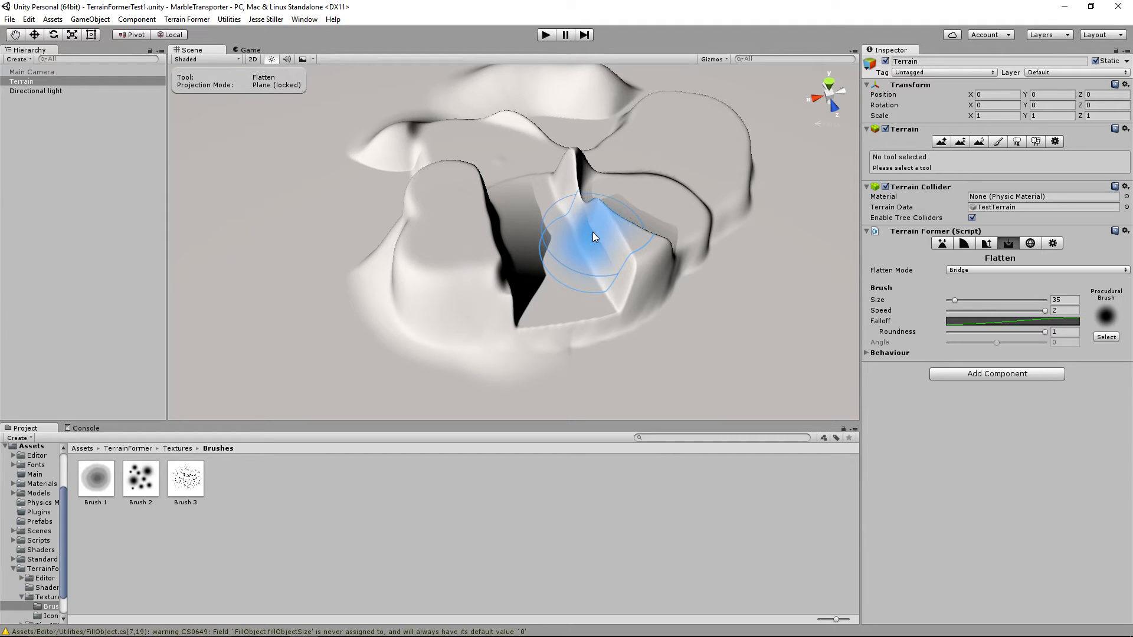
mouse_move(592, 232)
left_mouse_down()
mouse_move(483, 246)
mouse_move(611, 225)
mouse_move(599, 220)
mouse_move(568, 271)
mouse_move(536, 259)
left_mouse_up()
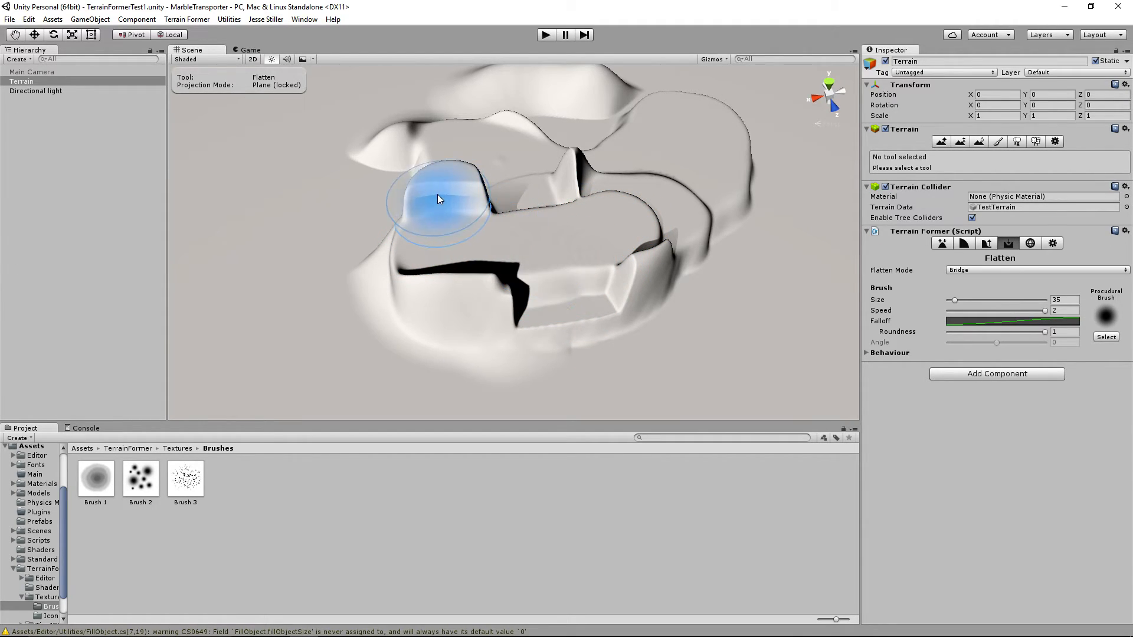
mouse_move(448, 201)
left_mouse_down()
mouse_move(404, 227)
mouse_move(478, 265)
mouse_move(459, 260)
left_mouse_up()
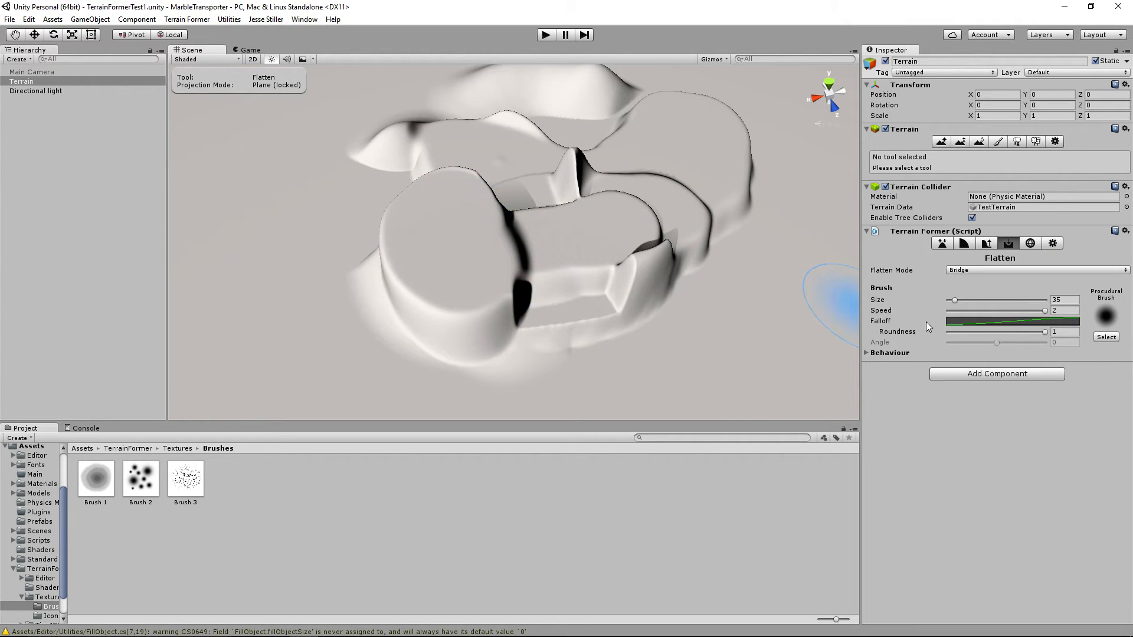
Switch the Flatten Mode to Extend and extend a low terrace outward around the front of the hills
left_click(966, 271)
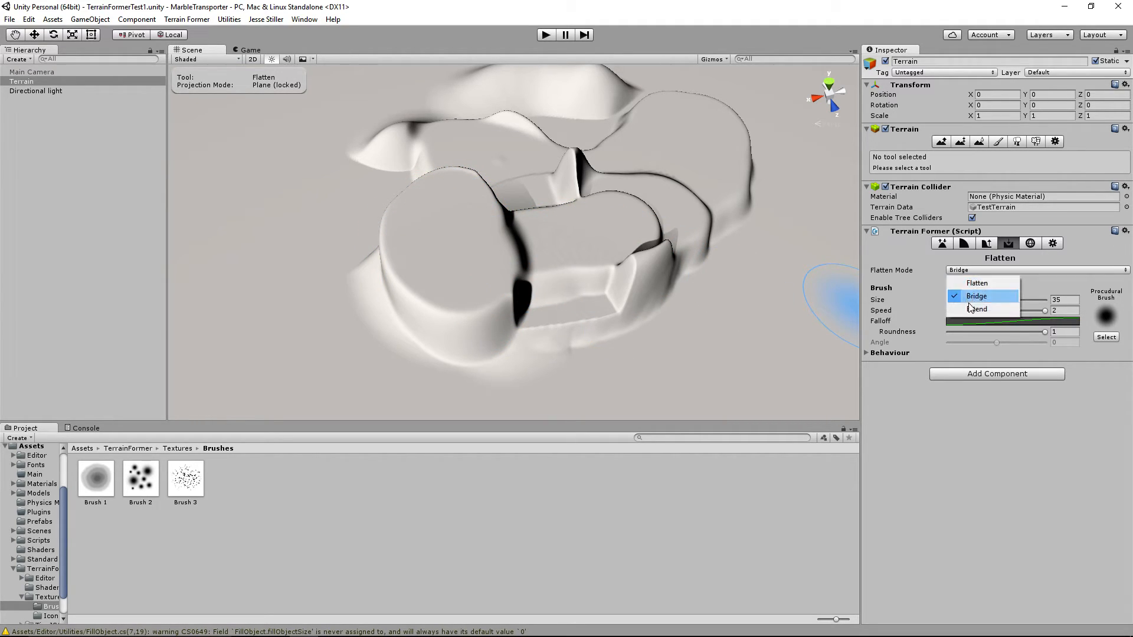
left_click(972, 311)
mouse_move(523, 365)
left_mouse_down("alt")
mouse_move(480, 284)
mouse_move(551, 283)
mouse_move(662, 242)
left_mouse_up("alt")
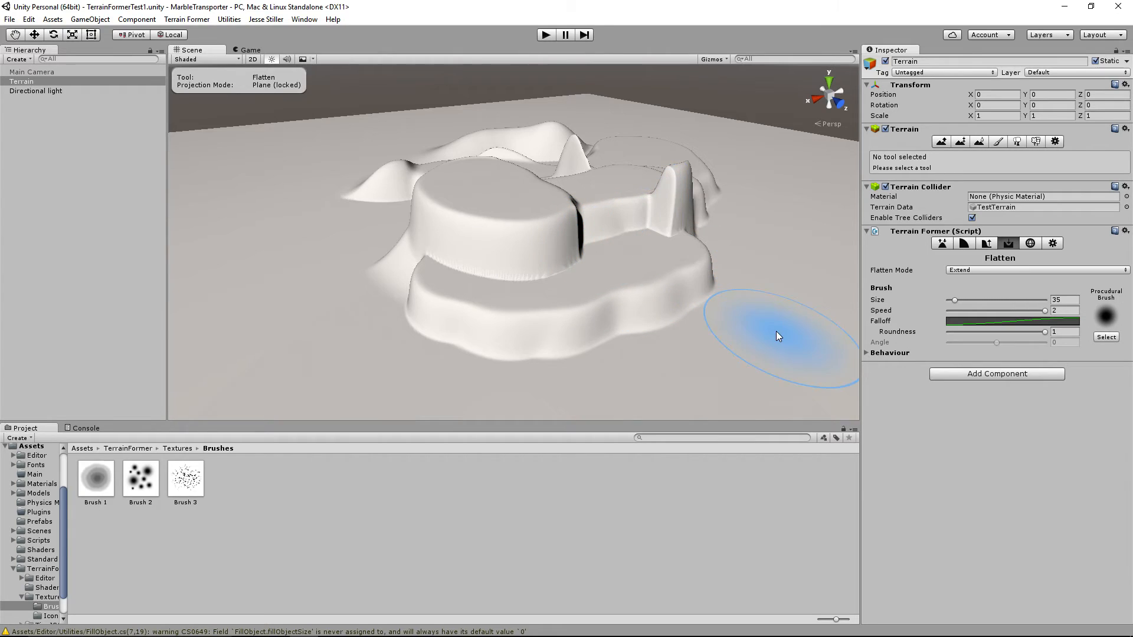
Check the Generate tool's Falloff curve and create a linear ramp across the terrain with a Height of 5
left_click(1030, 244)
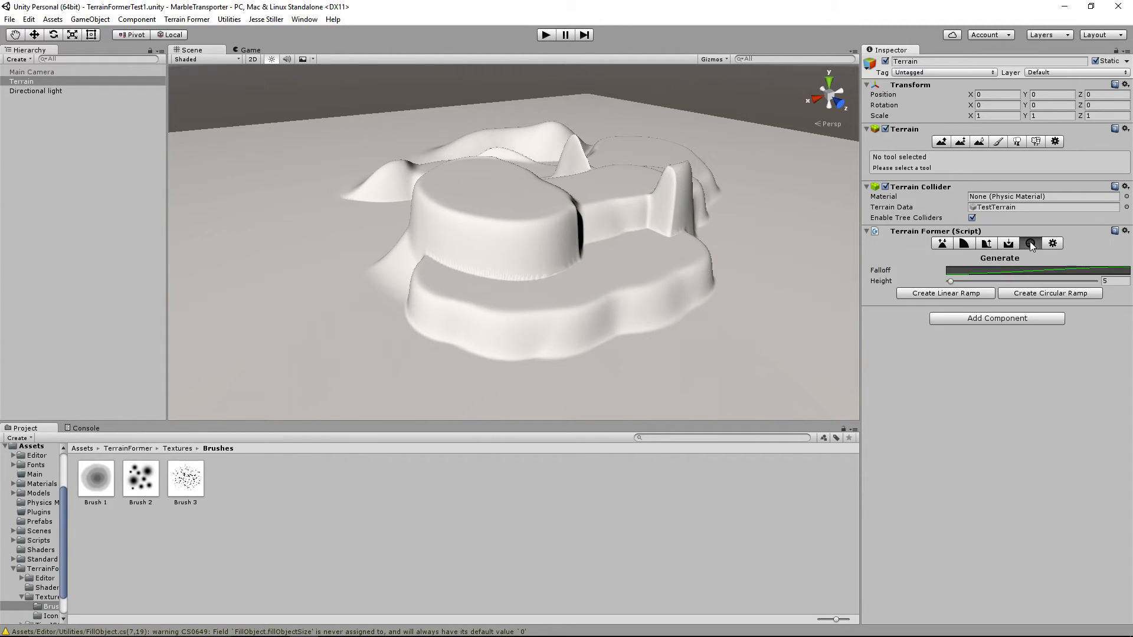
left_click(961, 270)
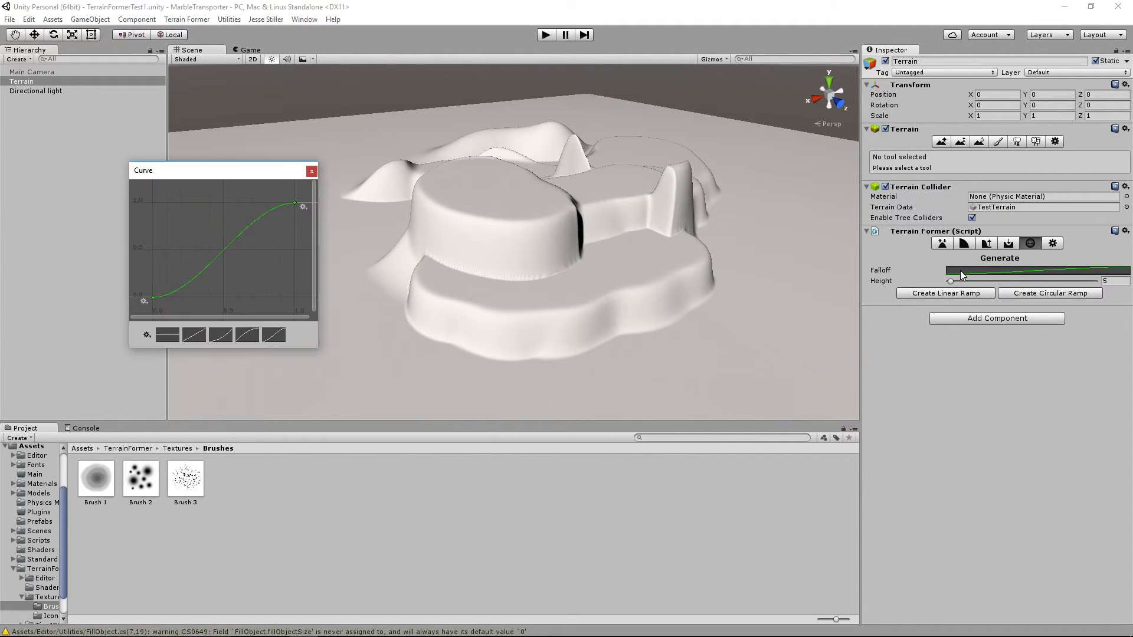
left_click(311, 171)
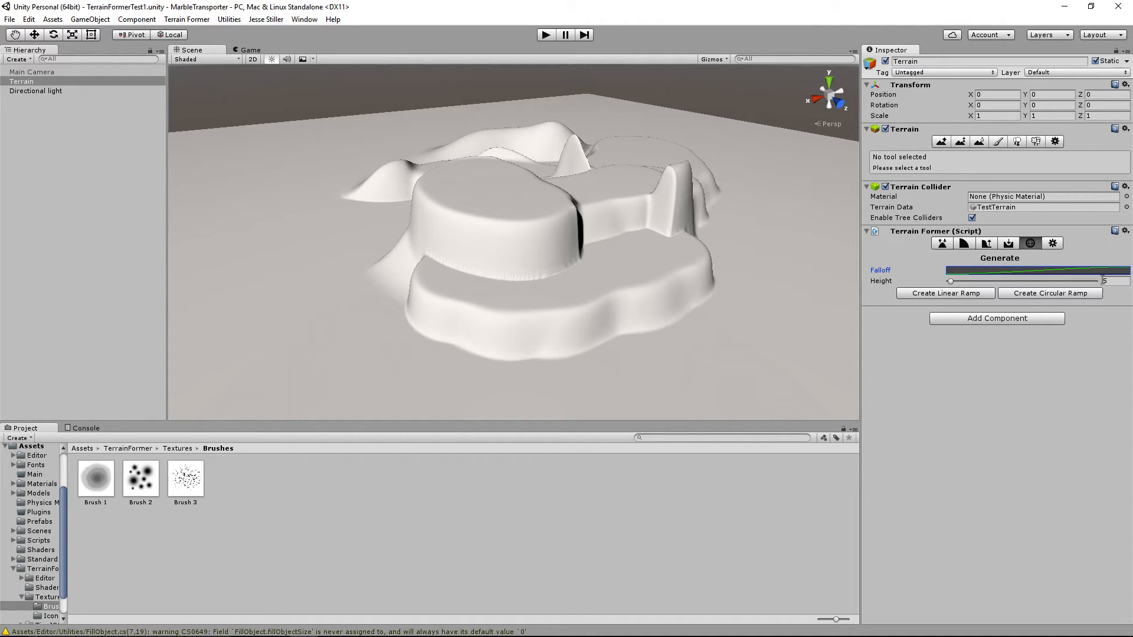
left_click(1127, 281)
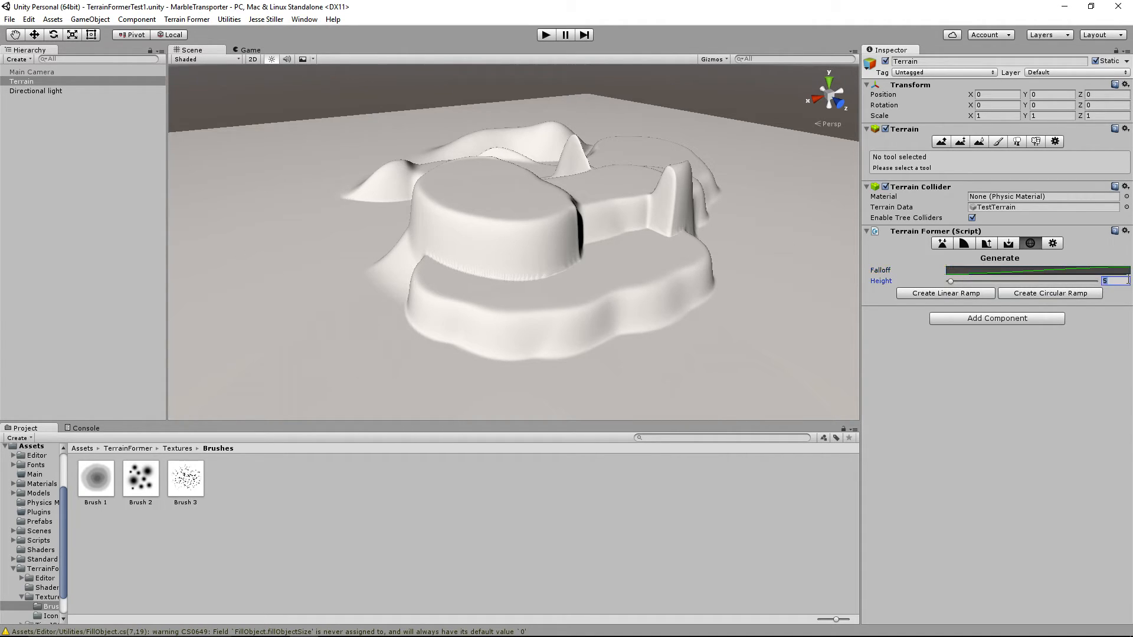
left_click(946, 293)
left_click_drag(591, 298, 467, 278, "alt")
Set the Generate tool's Height to 300 and create a linear ramp across the terrain
left_click_drag(965, 281, 1112, 281)
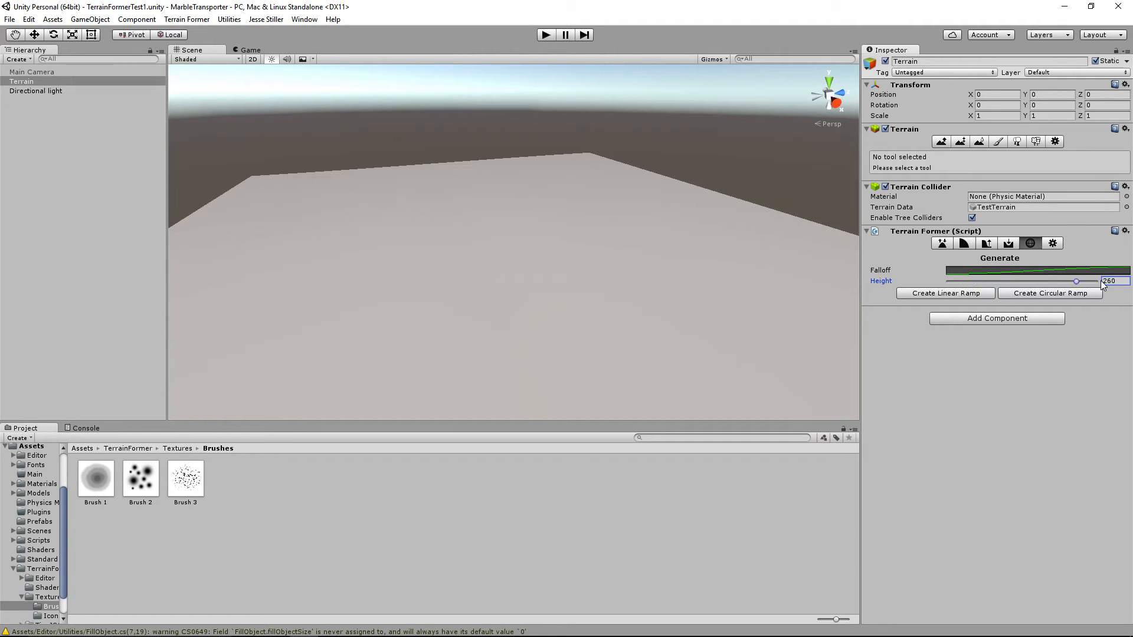
left_click(926, 295)
left_click_drag(527, 246, 557, 258, "alt")
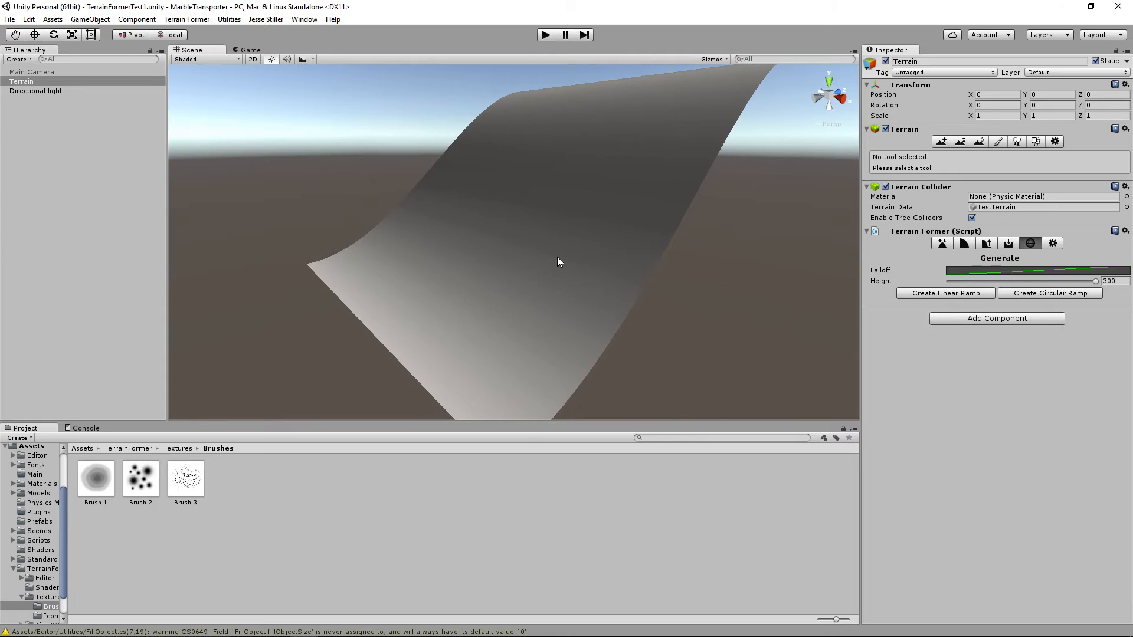
Add two keys to the Falloff curve to make it wavy, and create a linear and a circular ramp from it
left_click(997, 271)
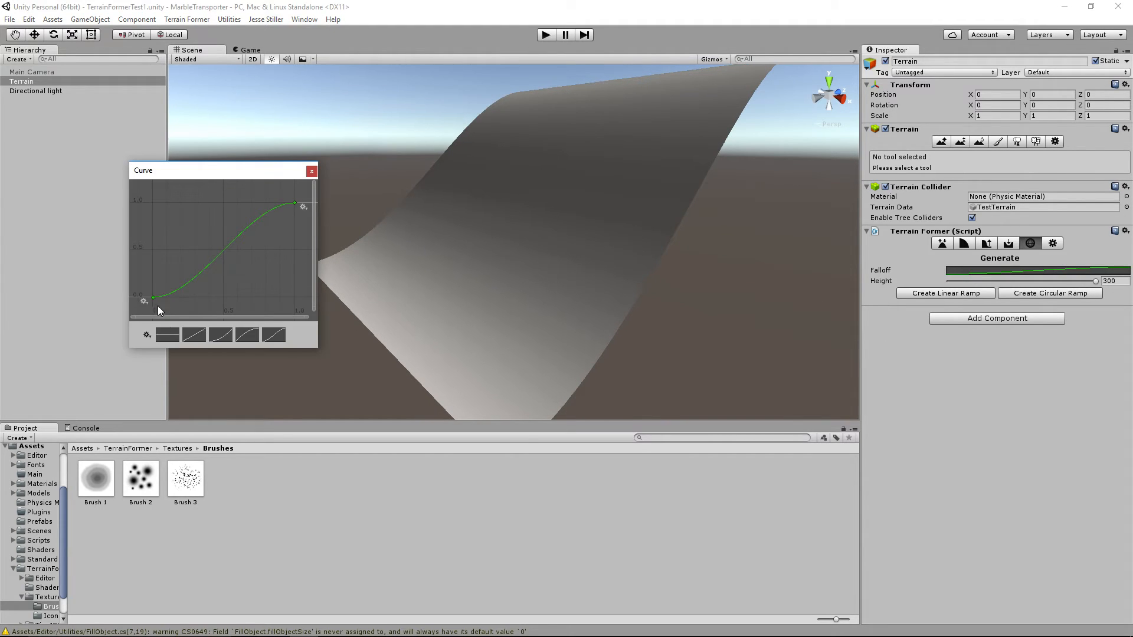
double_click(219, 257)
mouse_move(218, 257)
left_mouse_down()
mouse_move(198, 273)
mouse_move(217, 263)
left_mouse_up()
double_click(245, 242)
left_click_drag(265, 220, 269, 266)
left_click(920, 291)
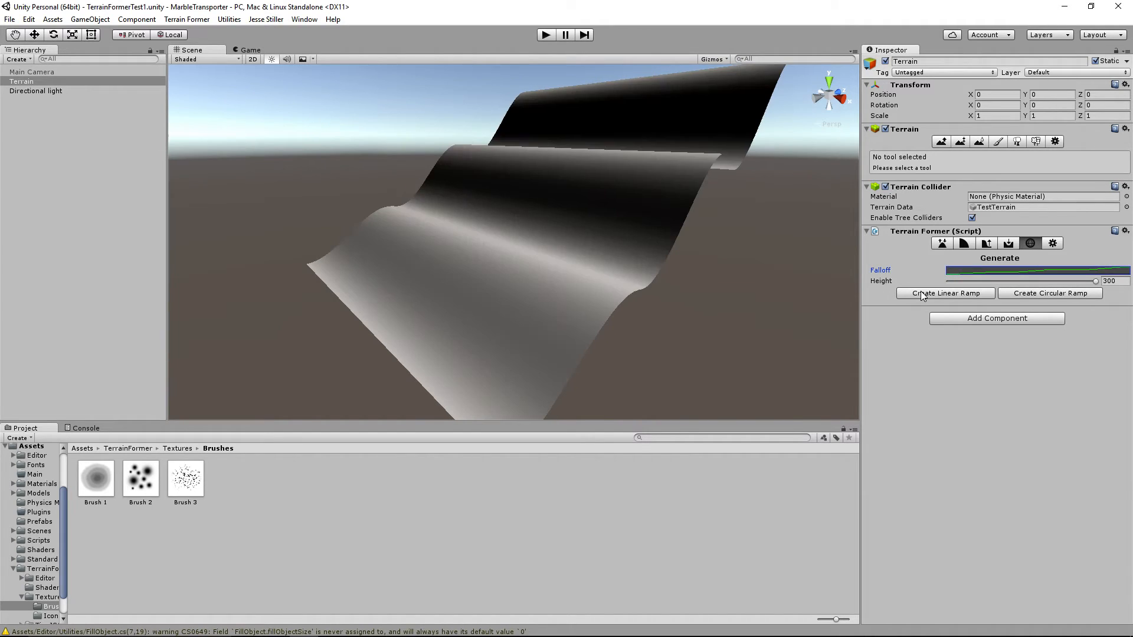
left_click_drag(673, 248, 568, 281, "alt")
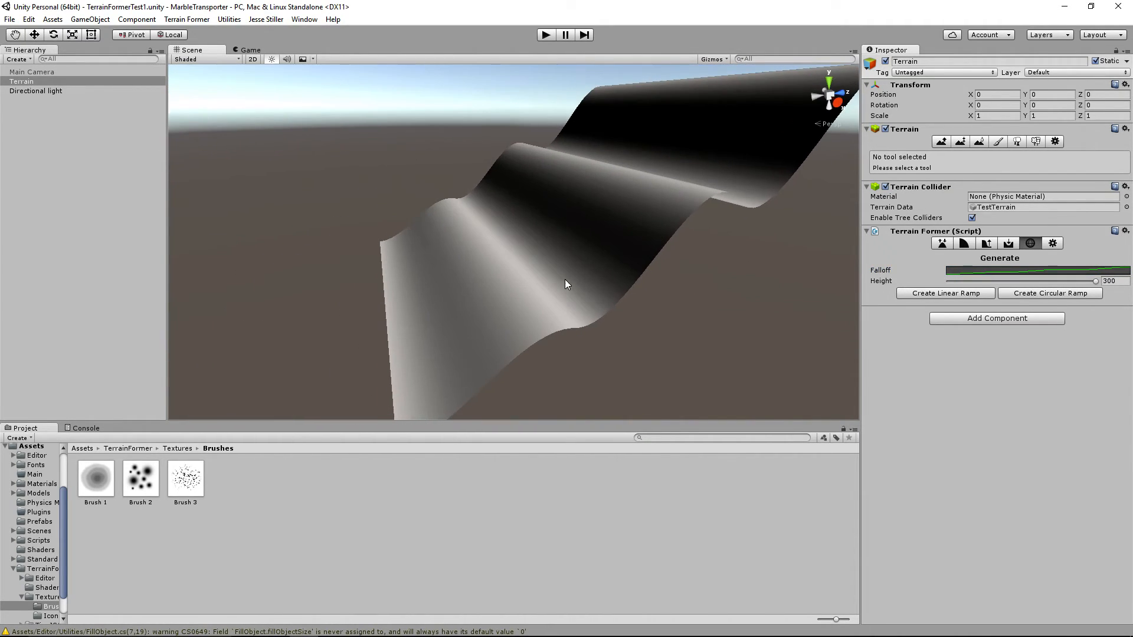
left_click(1046, 292)
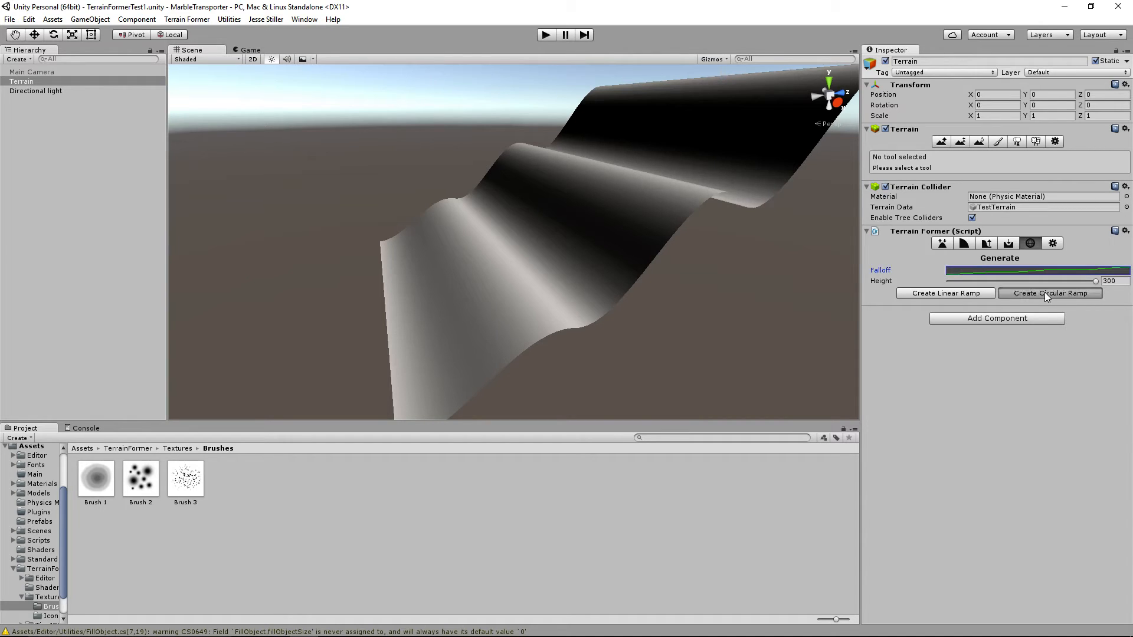
left_click_drag(590, 330, 581, 286, "alt")
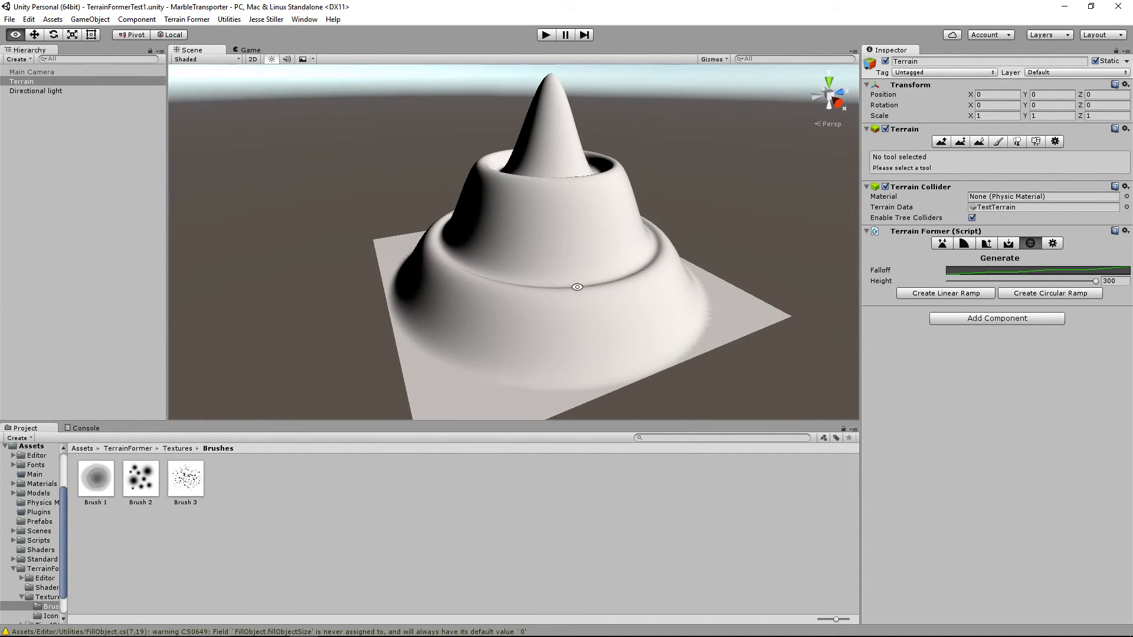
Reset the Falloff curve to the smooth S-shaped preset and create a circular ramp at Height 300
left_click(973, 270)
left_click(274, 334)
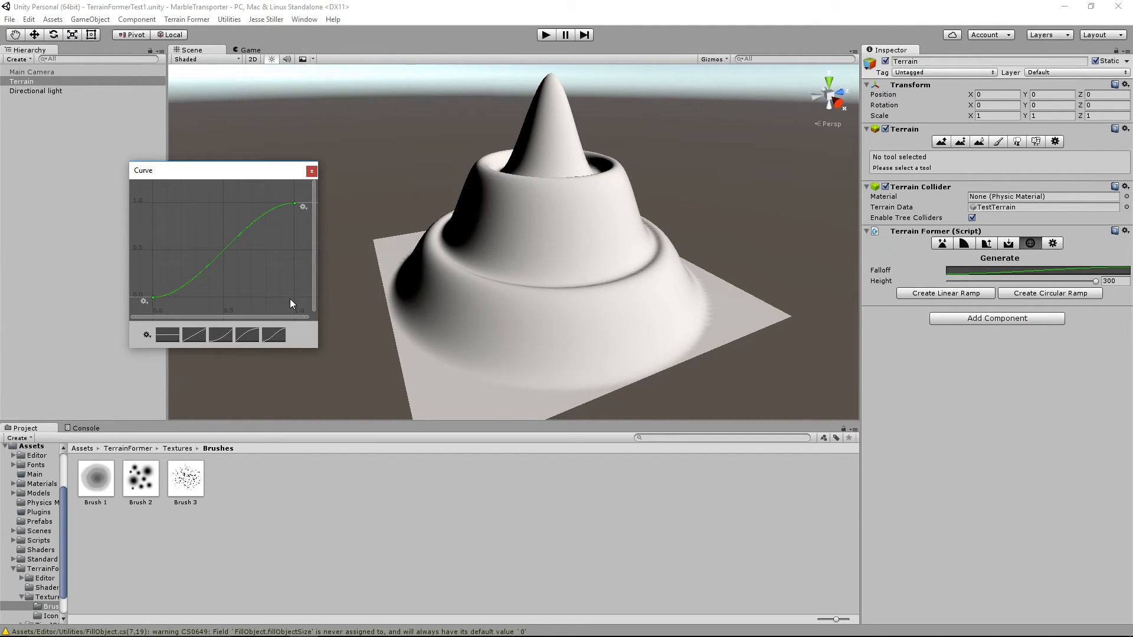
left_click(311, 171)
left_click(1021, 293)
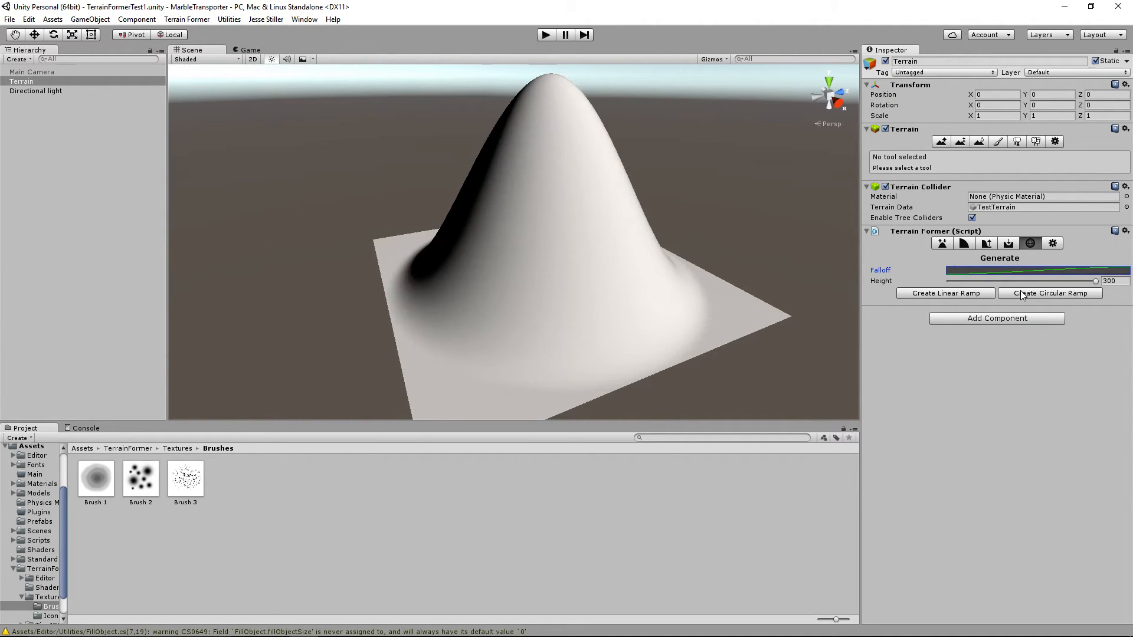
Set the Generate Height to 13 and create a low circular ramp on the terrain
left_click_drag(961, 282, 956, 281)
left_click(1056, 290)
scroll(703, 276, "up", 4)
left_click_drag(589, 356, 613, 317, "alt")
scroll(555, 267, "up", 8)
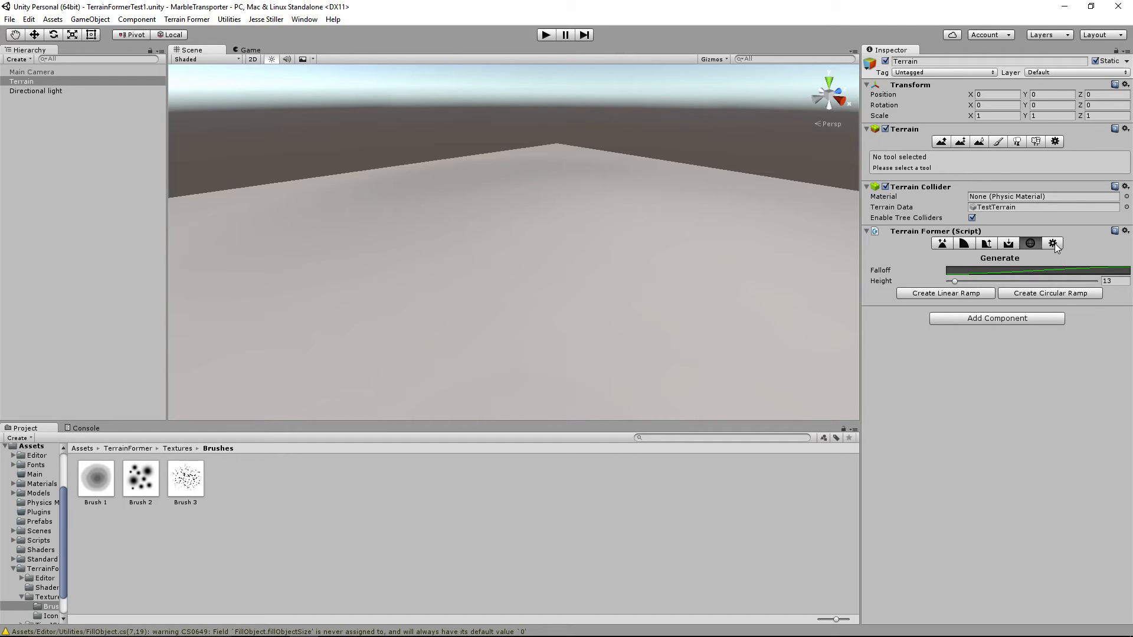
Set the Set Height tool's height to 117 and try painting it onto the middle of the terrain
left_click(977, 247)
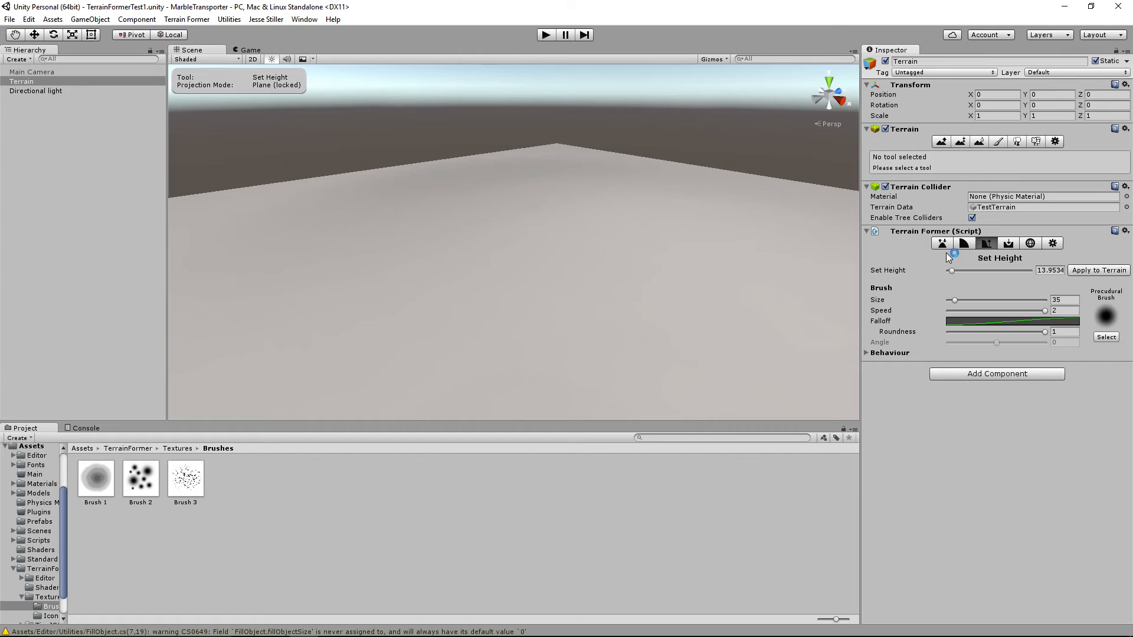
left_click_drag(339, 276, 390, 322, "alt")
scroll(392, 319, "down", 4)
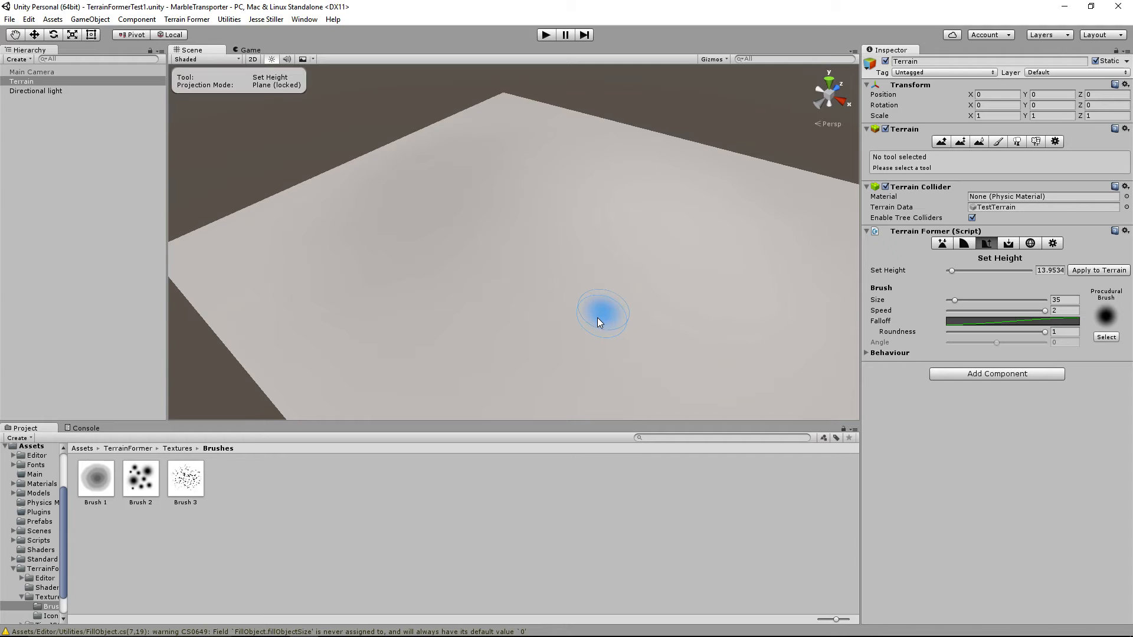
left_click(979, 270)
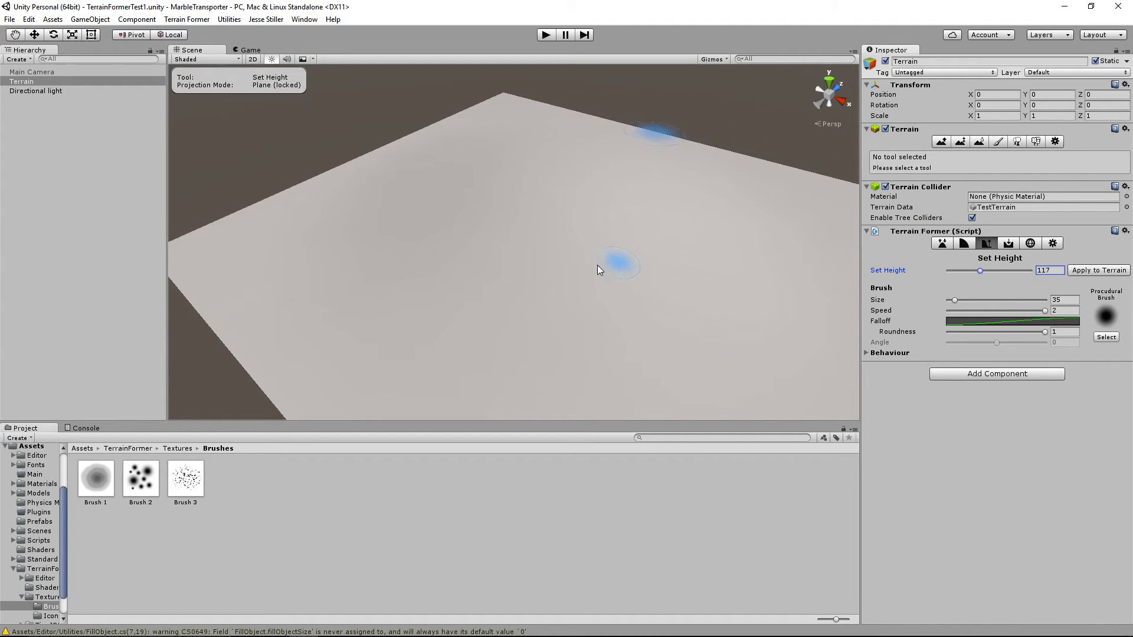
mouse_move(523, 282)
left_mouse_down()
mouse_move(525, 196)
mouse_move(534, 311)
mouse_move(530, 183)
mouse_move(536, 300)
left_mouse_up()
Raise a cluster of peaks mid-terrain using Raise/Lower with Brush 2 at Size 220, turning off Random Rotation partway through
left_click(963, 244)
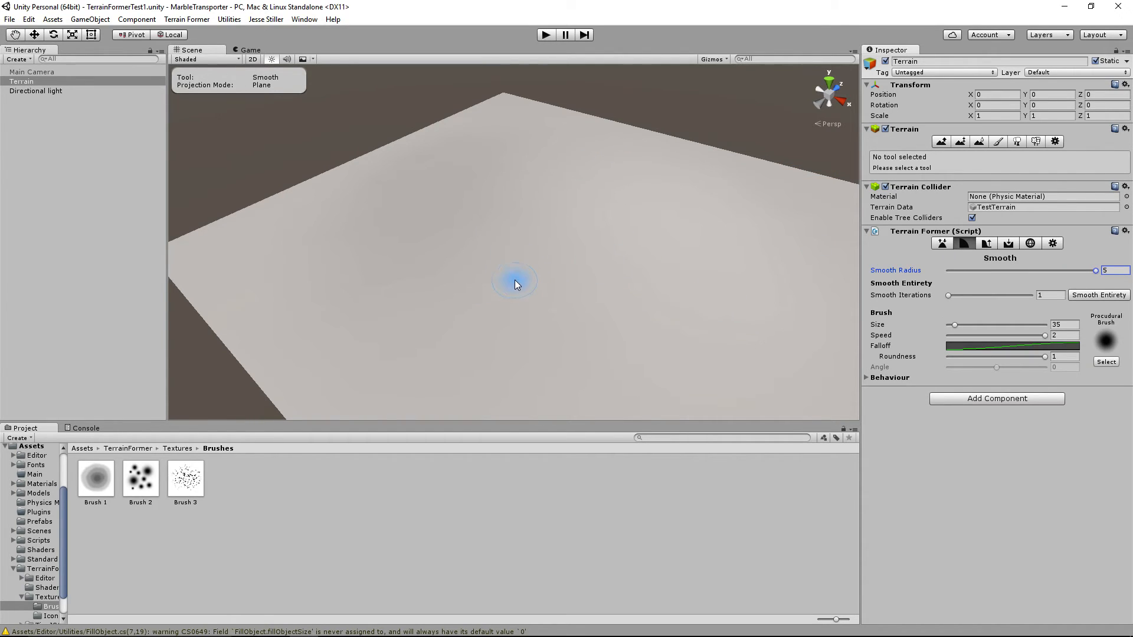
left_click(941, 244)
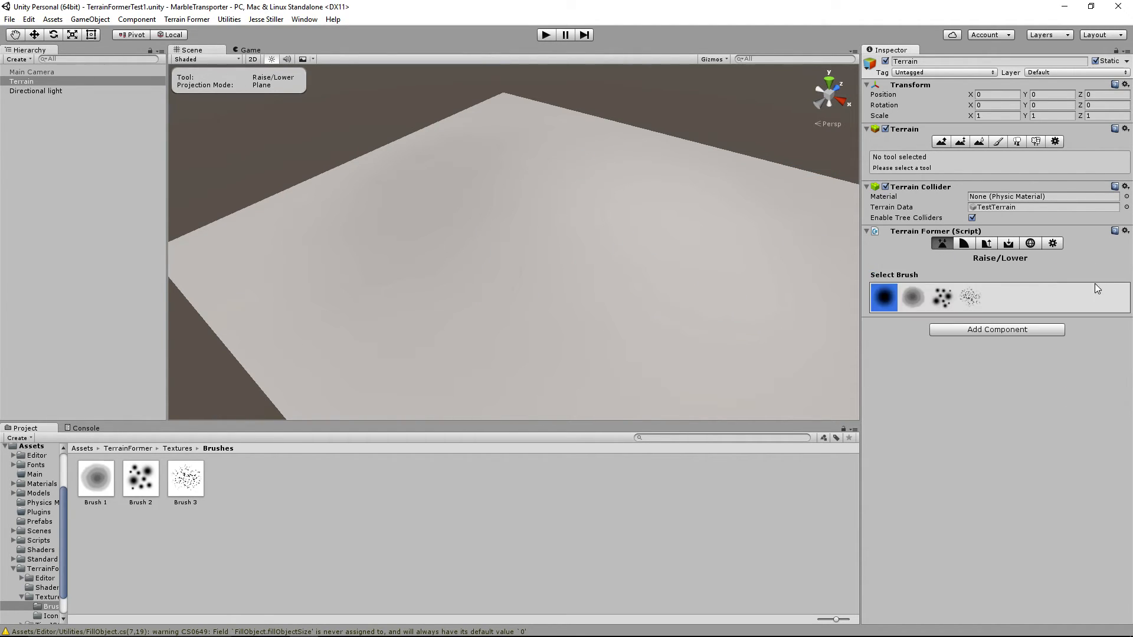
left_click(942, 297)
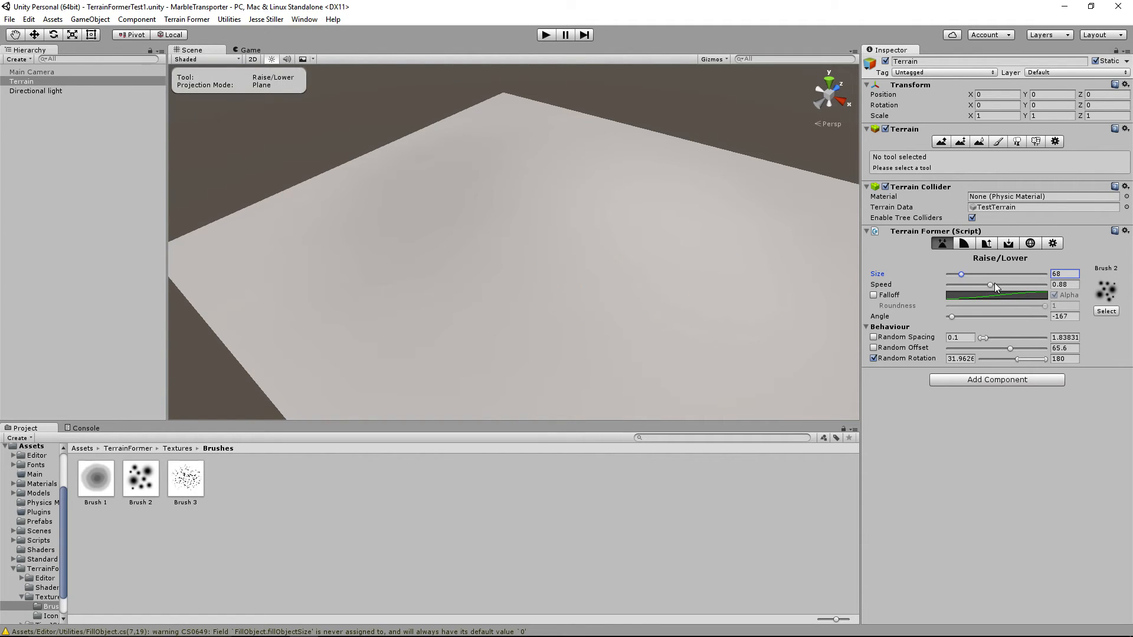
left_click(991, 275)
mouse_move(526, 256)
left_mouse_down()
mouse_move(561, 260)
mouse_move(572, 249)
left_mouse_up()
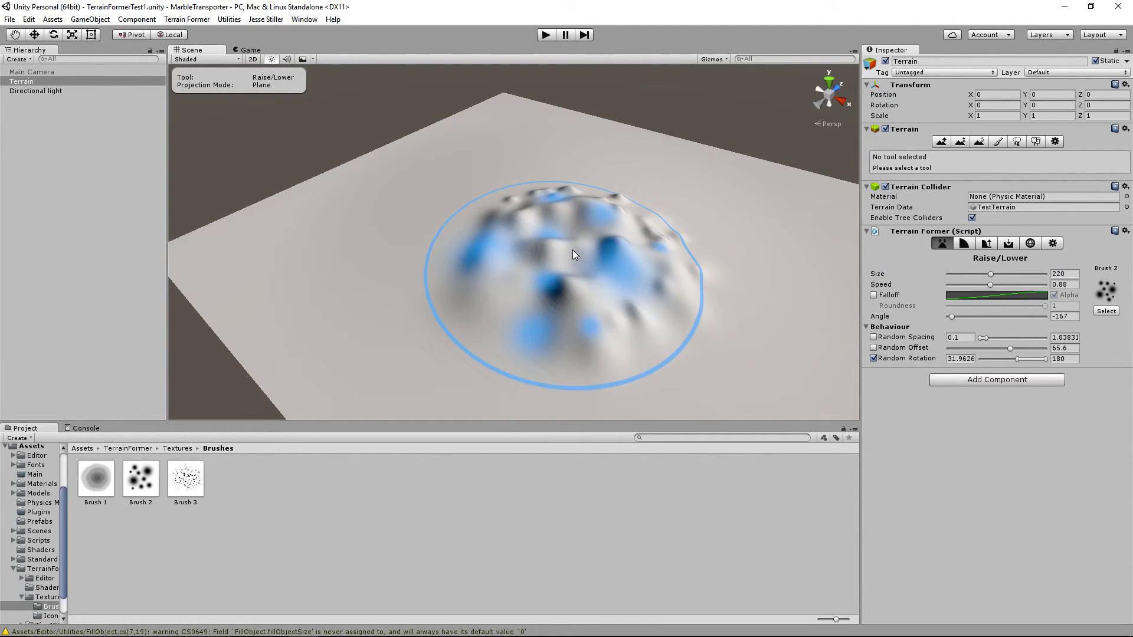
left_click(874, 358)
mouse_move(600, 243)
left_mouse_down()
mouse_move(574, 235)
mouse_move(588, 235)
left_mouse_up()
Smooth down the small pointed peak at the front of the cluster with the Smooth tool at Size 35
left_click(960, 244)
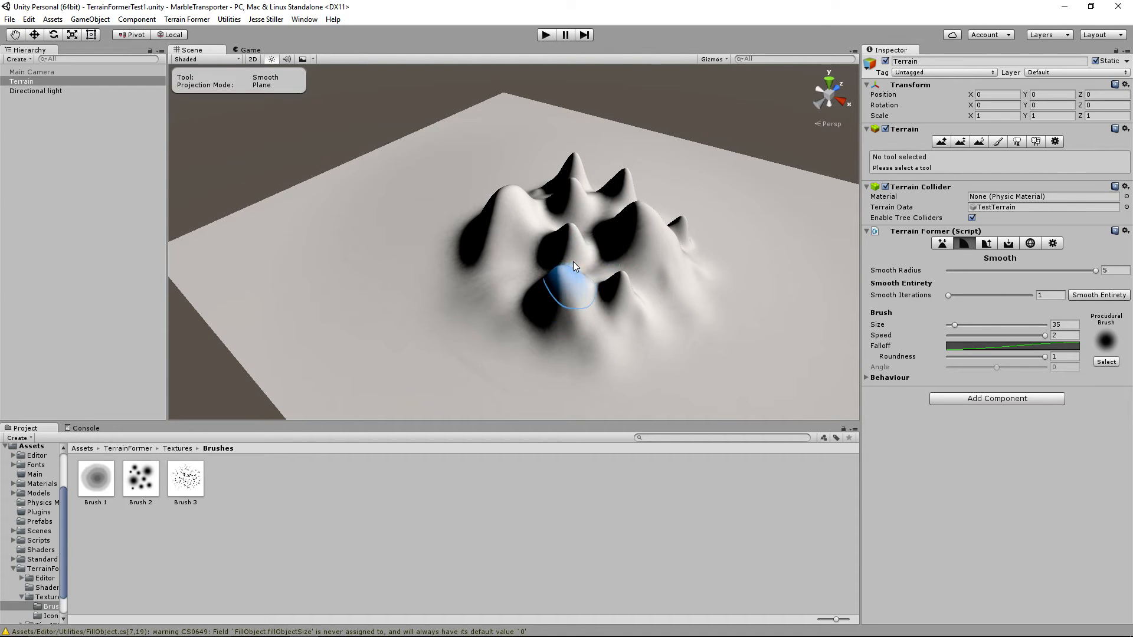
scroll(477, 271, "up", 3)
scroll(478, 271, "up", 5)
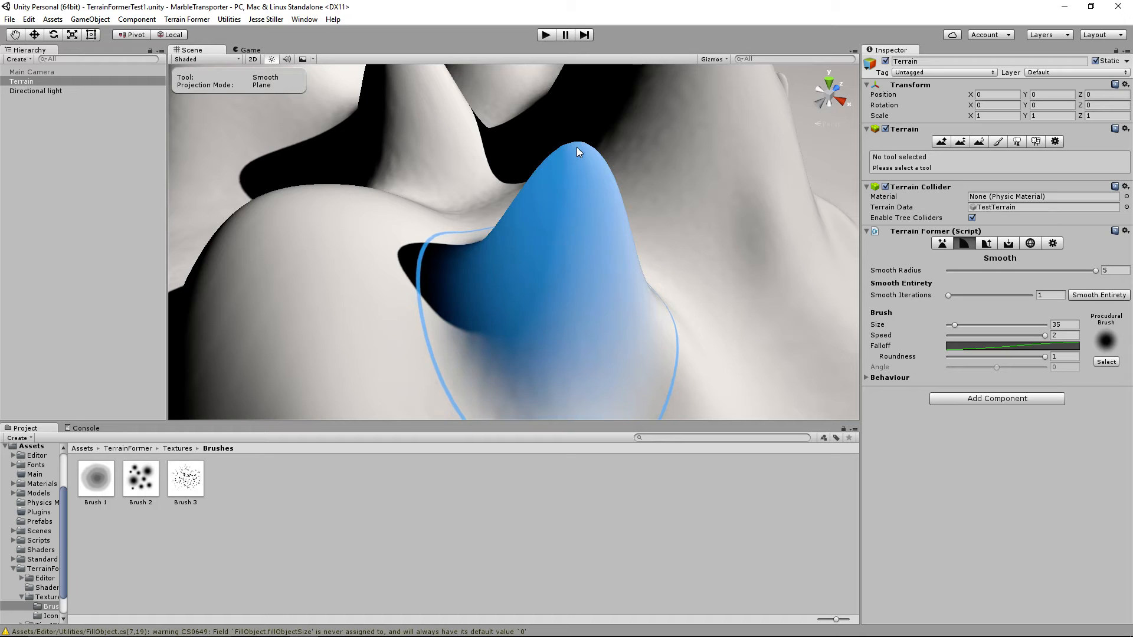
mouse_move(576, 154)
left_mouse_down()
mouse_move(579, 118)
mouse_move(579, 172)
left_mouse_up()
scroll(579, 170, "down", 3)
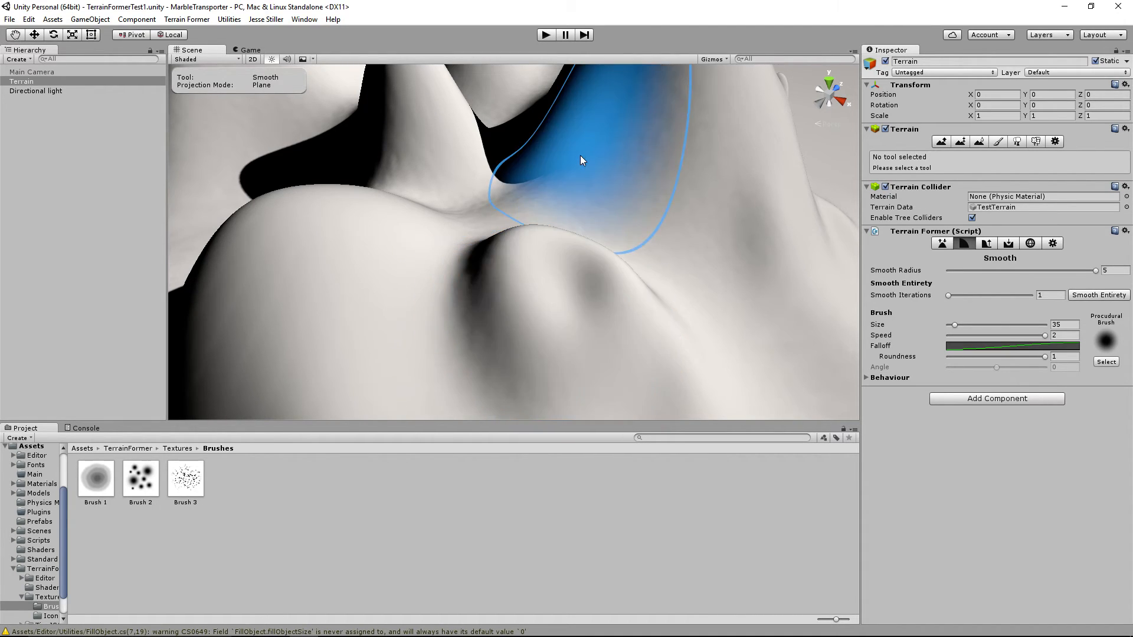
scroll(580, 157, "down", 4)
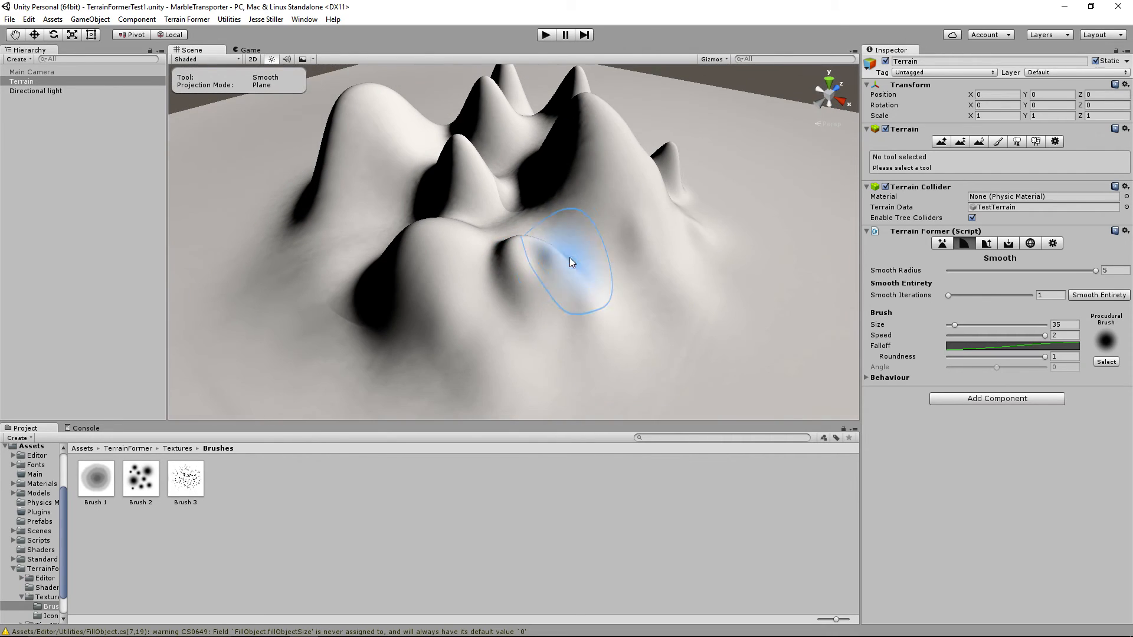
left_click_drag(609, 205, 575, 266, "alt")
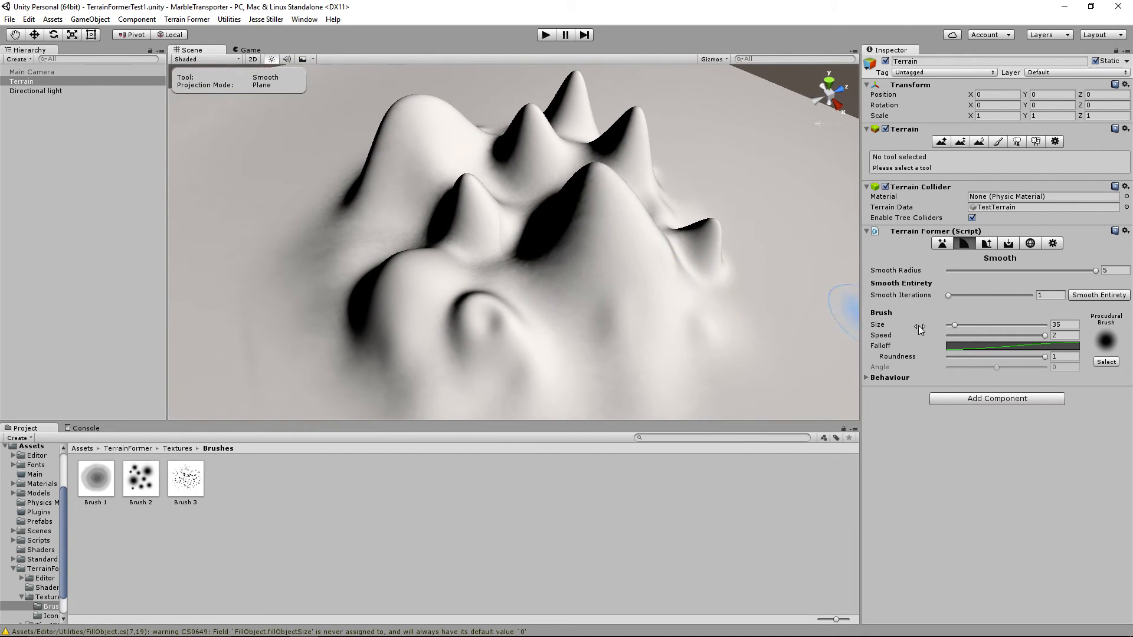
Examine the Terrain Former settings, including the Sculpt Onto, Brush Size Increment and shortcut options
left_click(1056, 243)
scroll(953, 295, "down", 3)
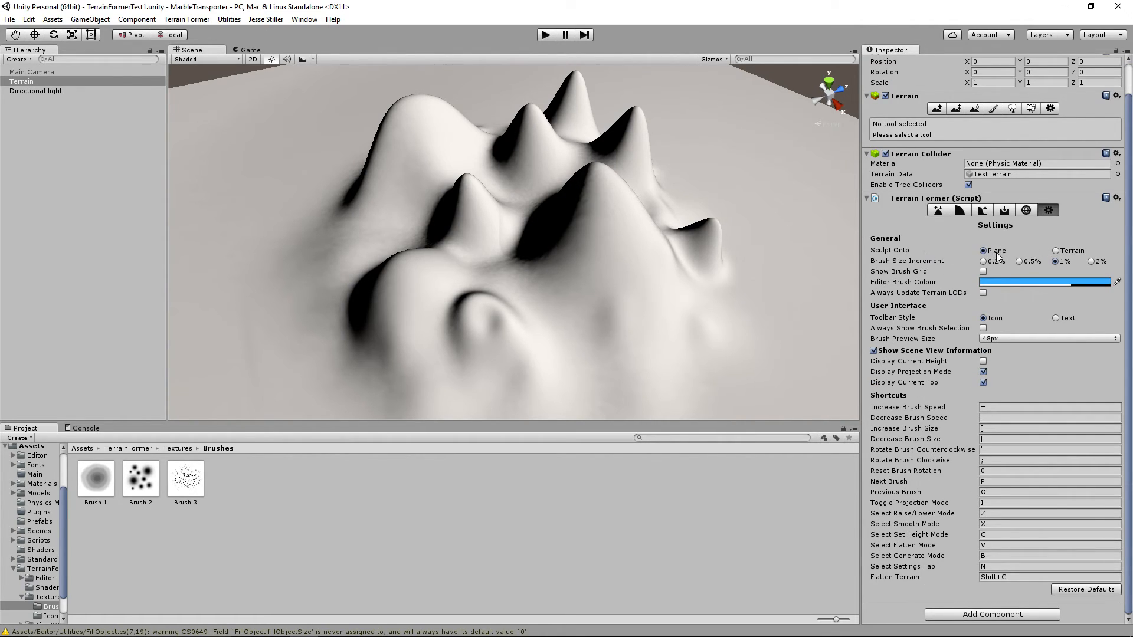
mouse_move(886, 251)
Return to the Raise/Lower tool, enlarge Brush 2 to Size 260 and reduce it to 59
left_click(938, 211)
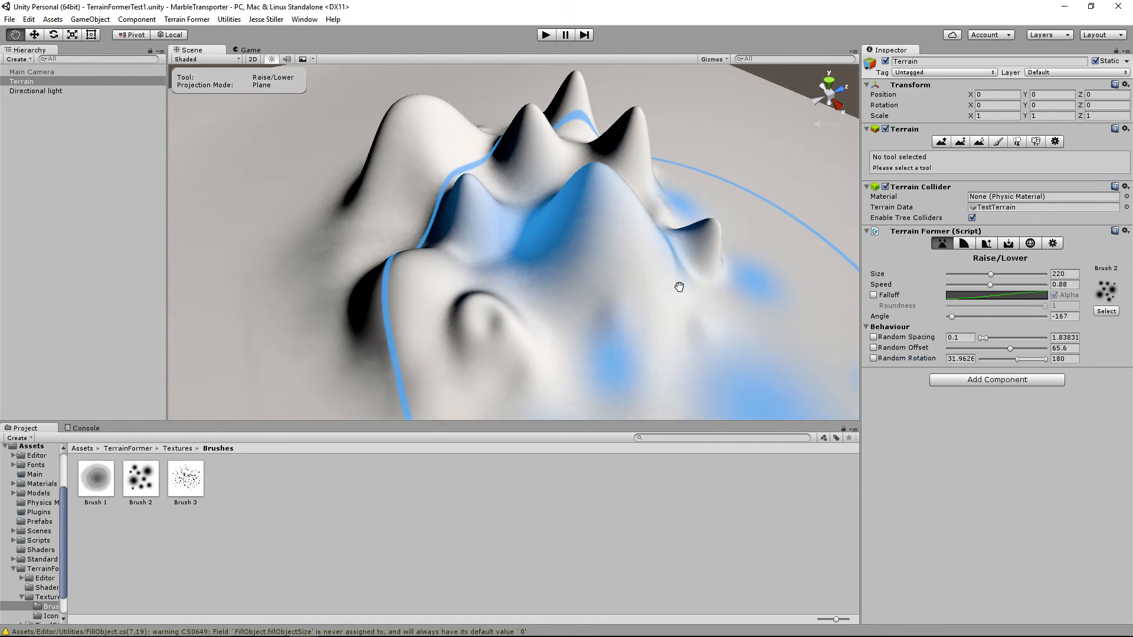
middle_click_drag(675, 286, 731, 275)
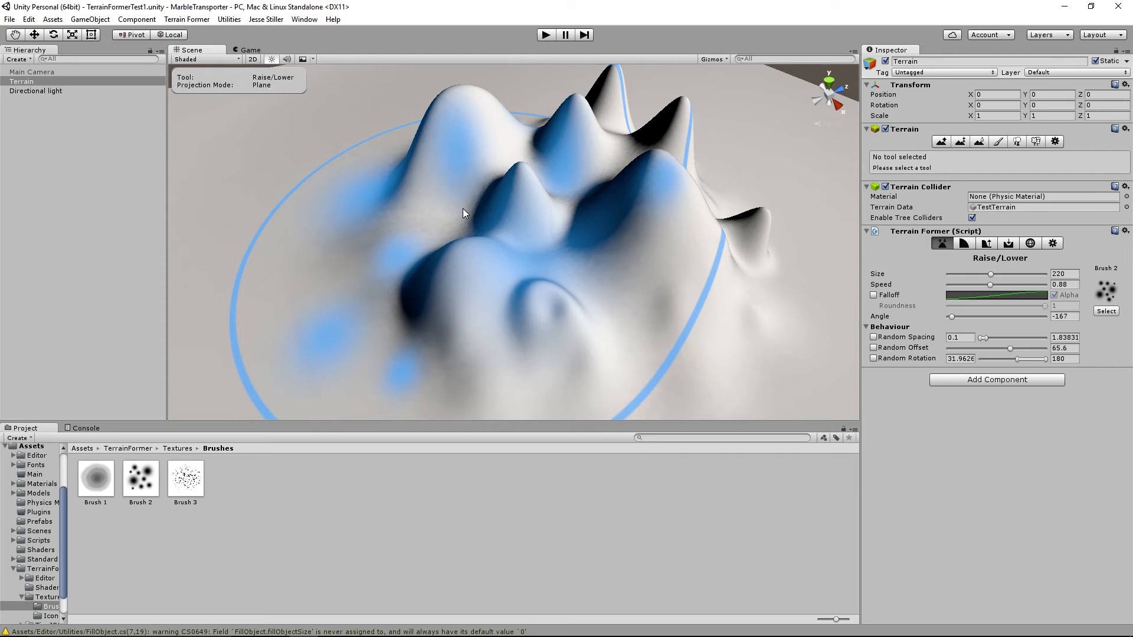
key("bracketright")
key("bracketright")
key("bracketright")
key("bracketright")
key("bracketright")
key("bracketright")
key("bracketright")
key("bracketright")
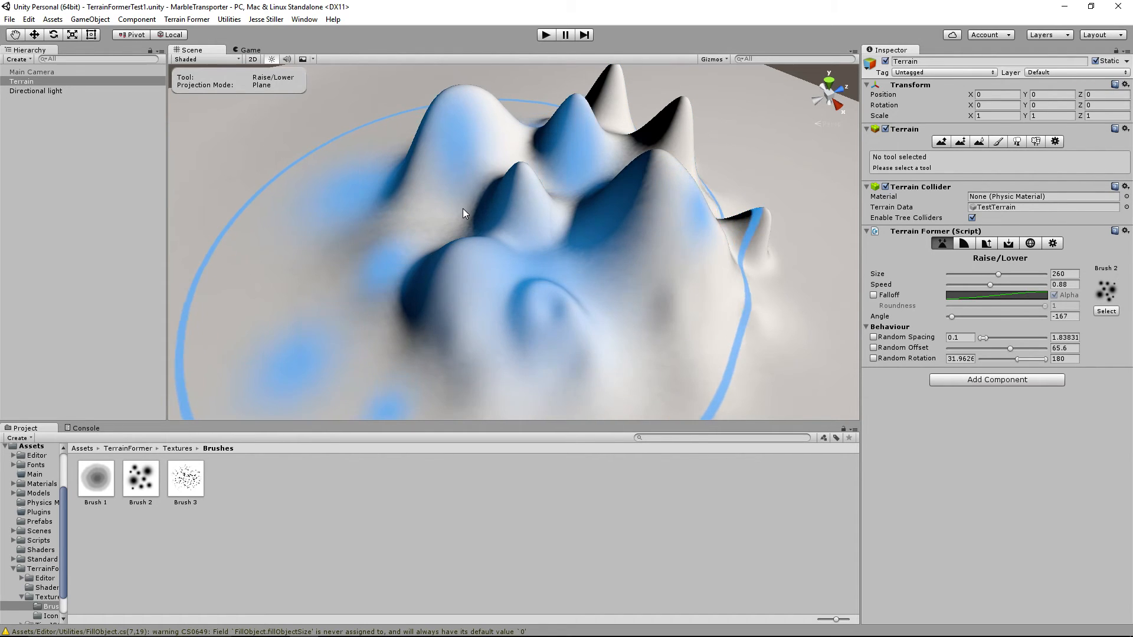
left_click_drag(998, 274, 960, 275)
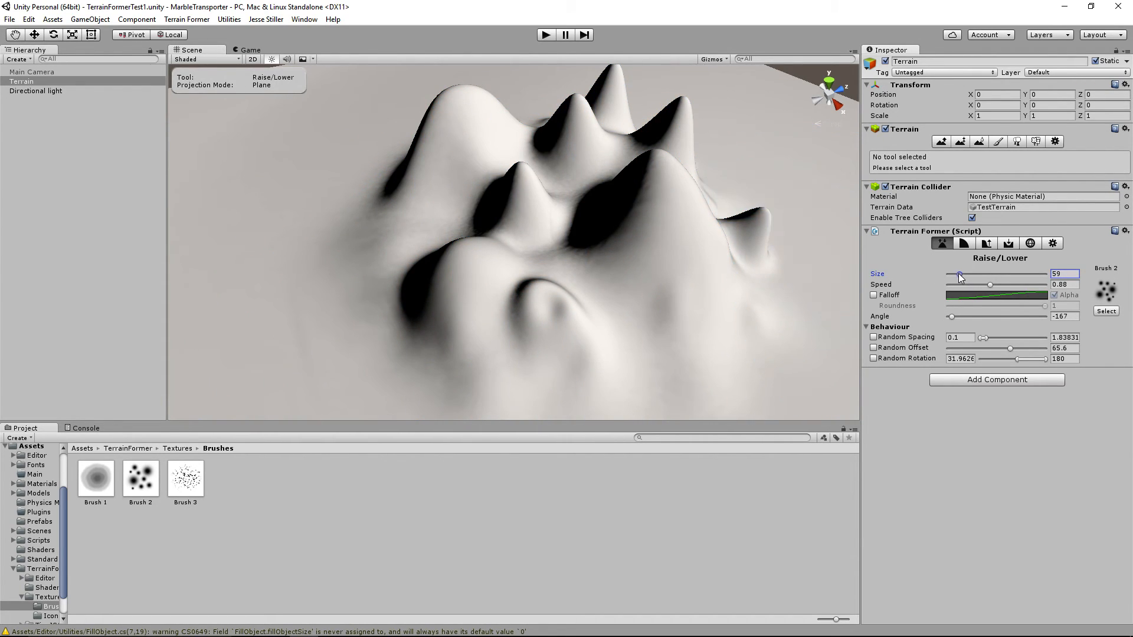
Switch to the procedural round brush, vary its Size up to 375 over the terrain, and set it to 59
left_click(1108, 292)
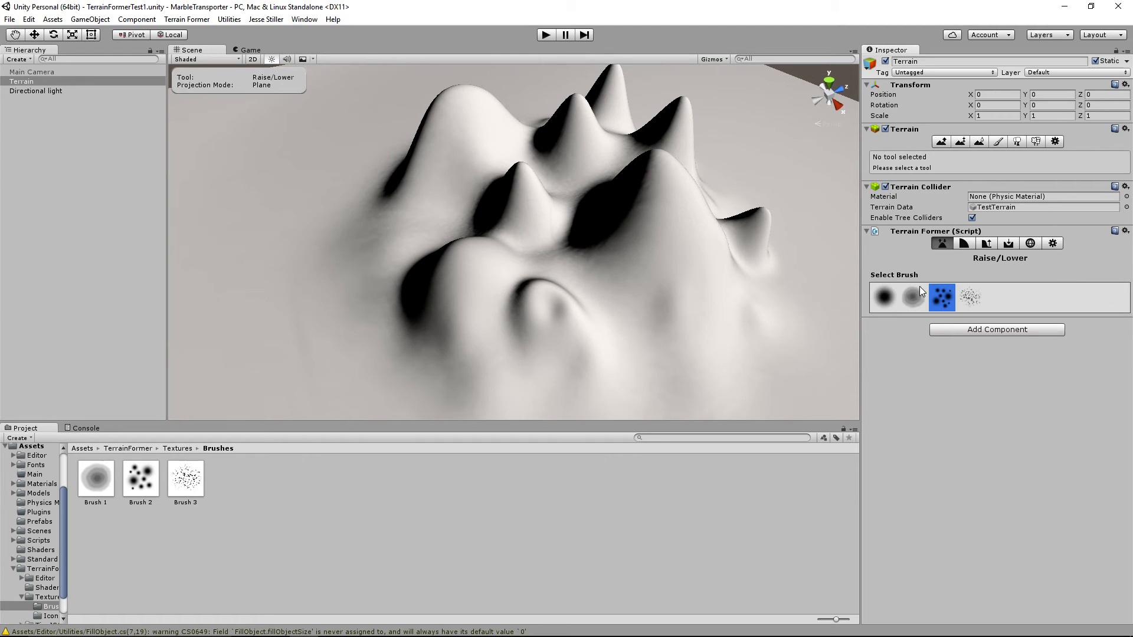
left_click(886, 294)
middle_click_drag(528, 269, 682, 291)
middle_click_drag(271, 254, 295, 257)
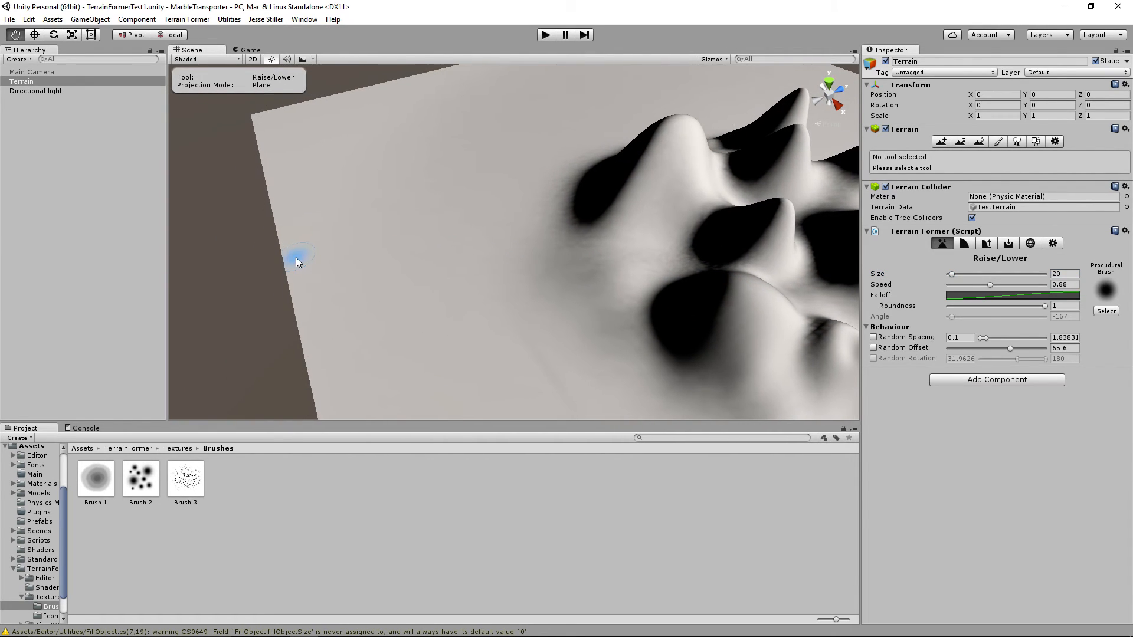
key("bracketright")
key("bracketright")
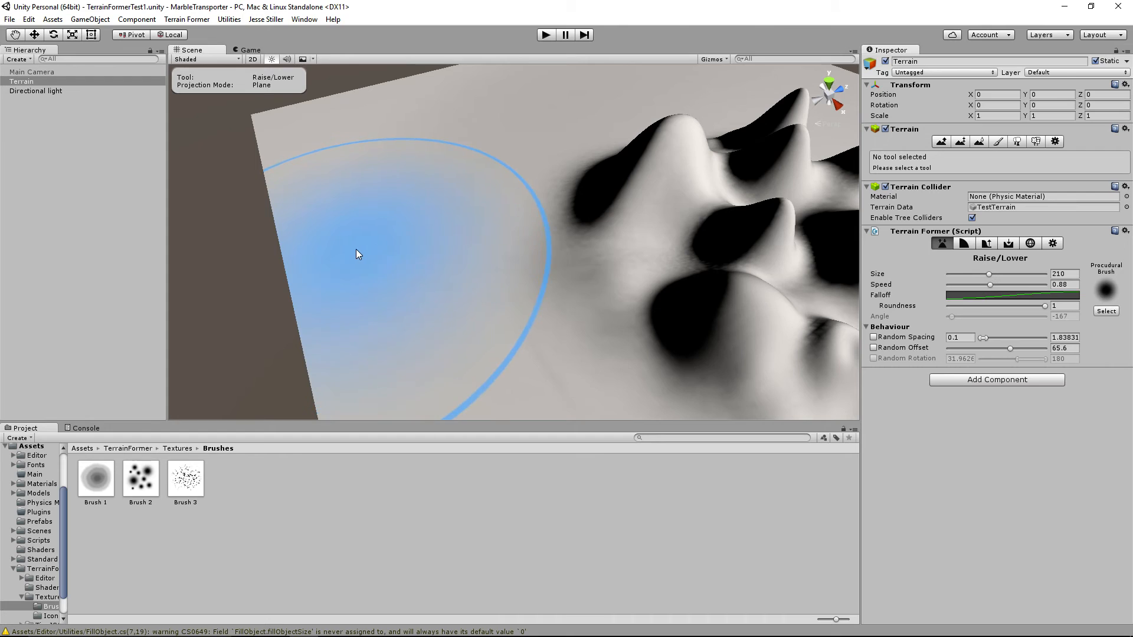
key("bracketright")
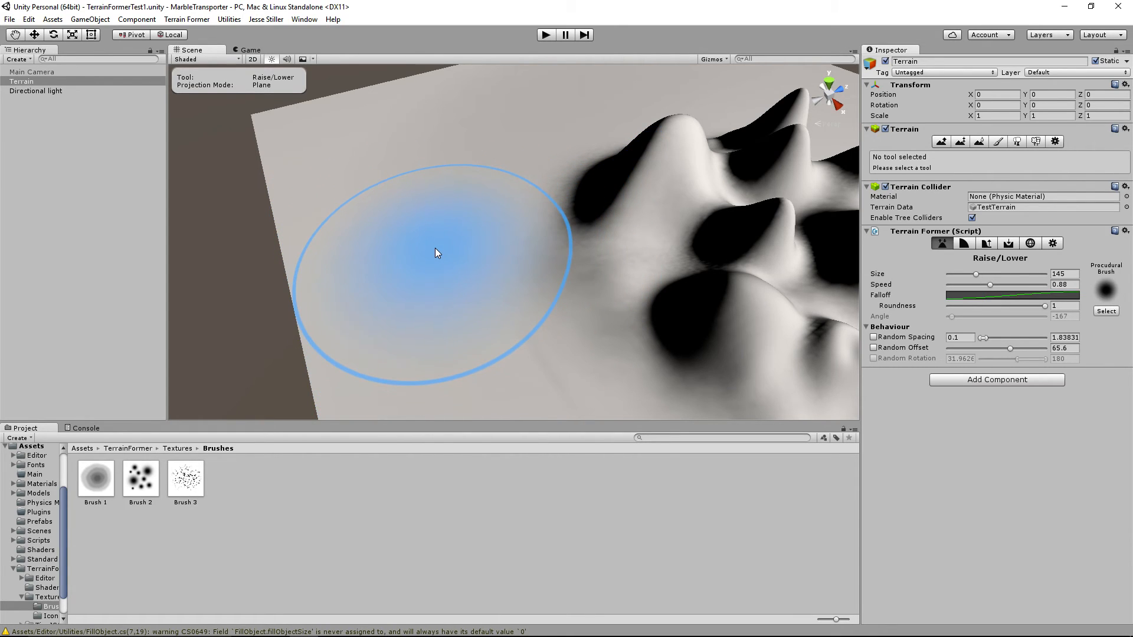
key("bracketright")
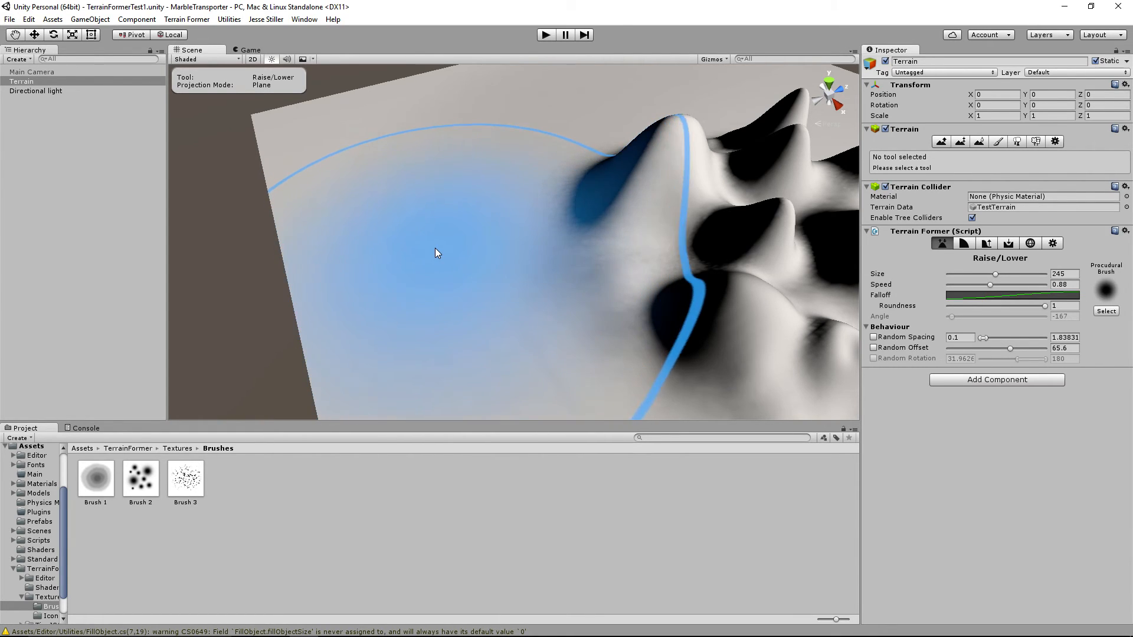
key("bracketright")
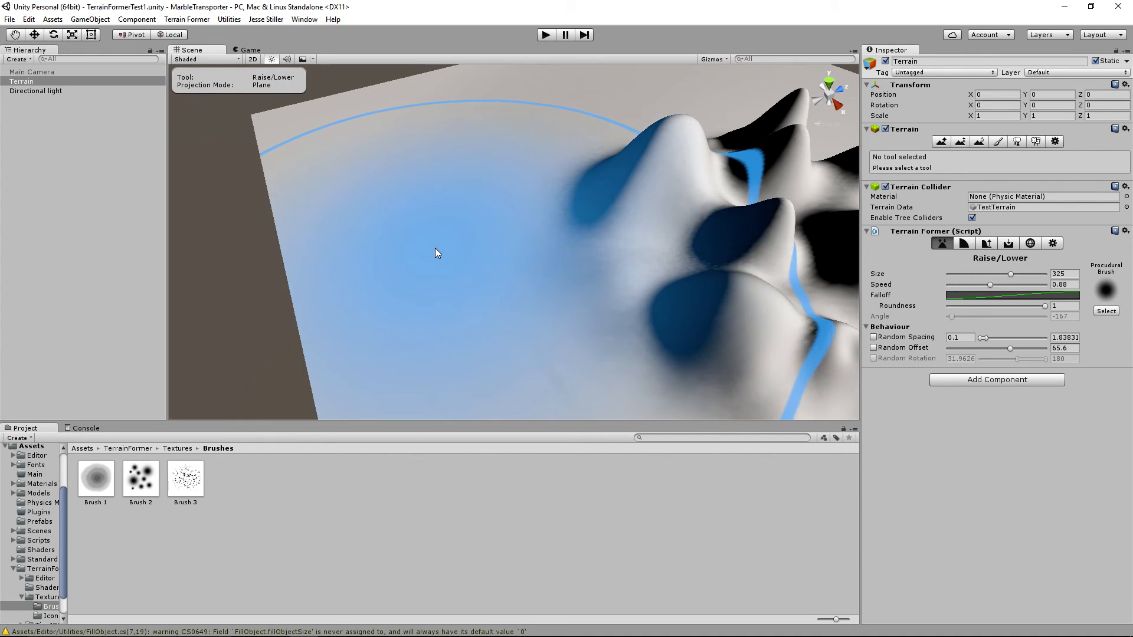
key("bracketright")
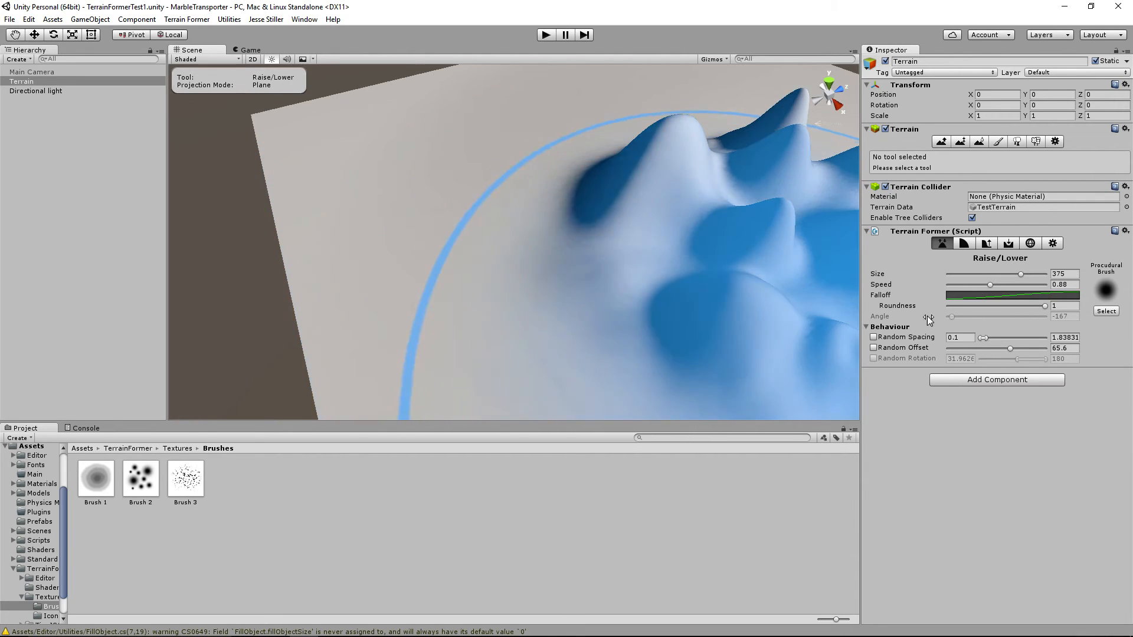
left_click(960, 274)
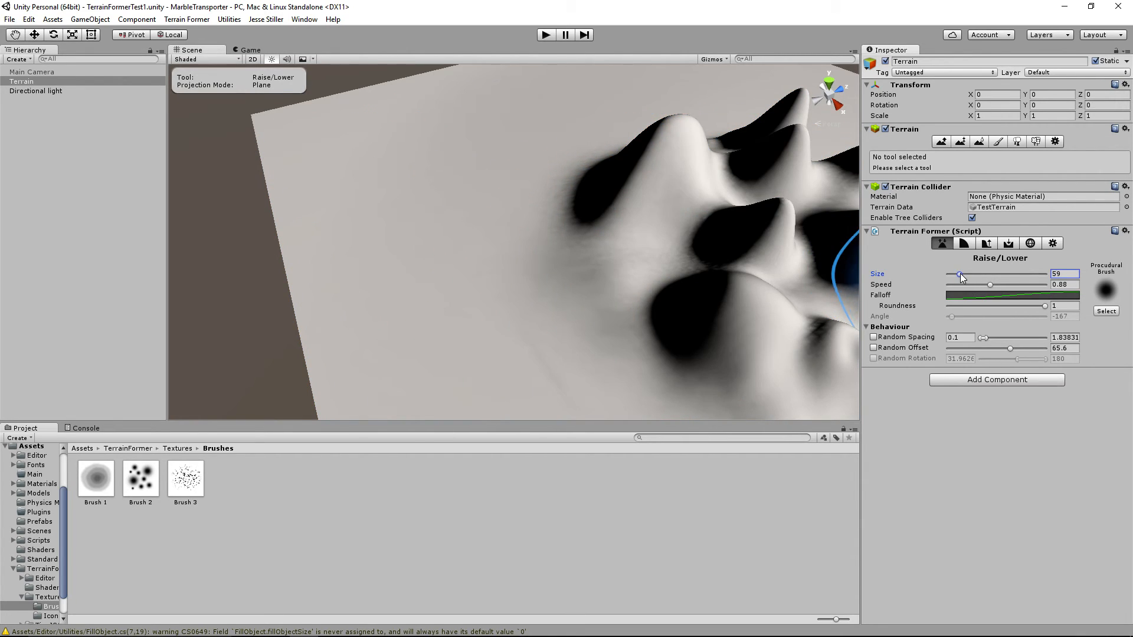
Set the Brush Size Increment to 0.2% and enlarge the Raise/Lower brush to Size 82 with the size shortcut
left_click(1050, 244)
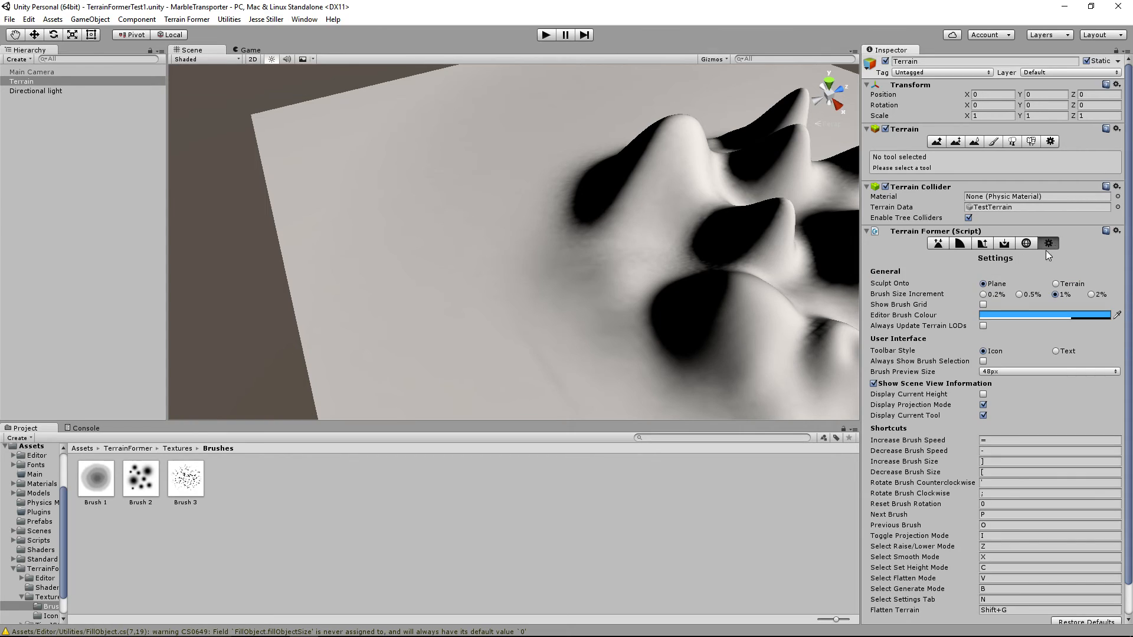
left_click(984, 294)
left_click(938, 244)
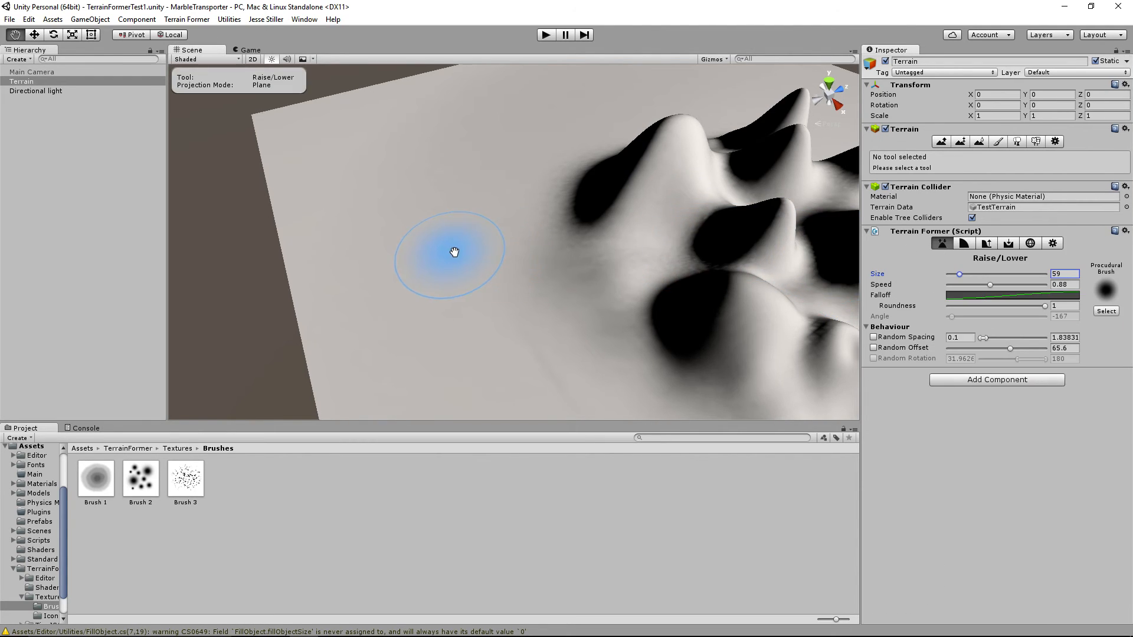
key("bracketright")
key("bracketright")
key("bracketright")
key("bracketright")
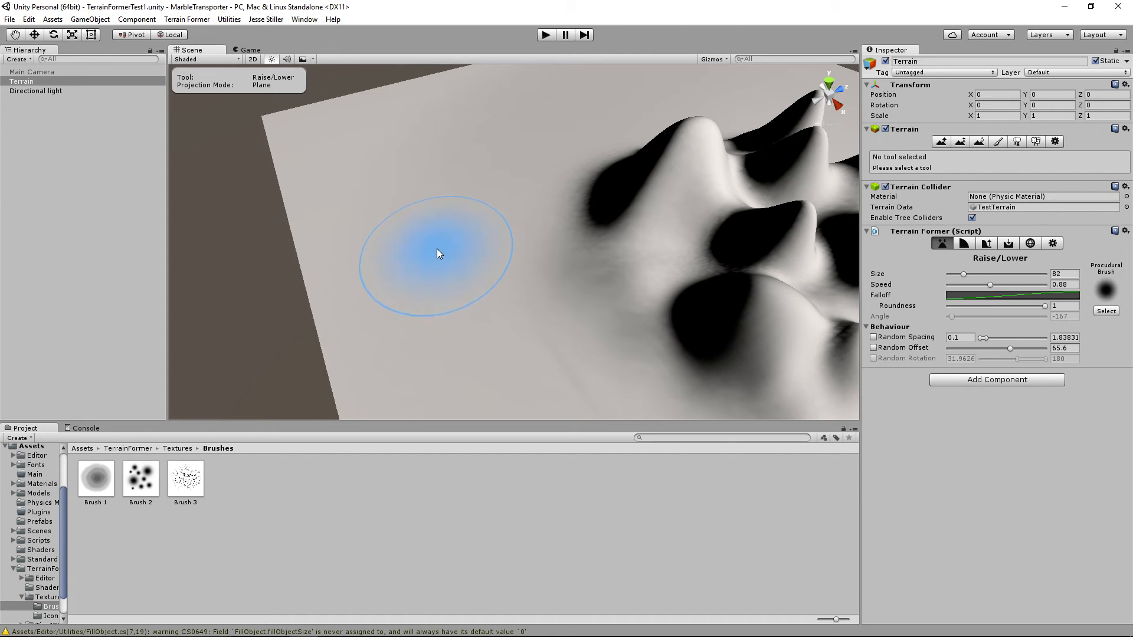
Set the Brush Size Increment to 2% and enlarge the Raise/Lower brush to Size 156 with the size shortcut
left_click(1053, 243)
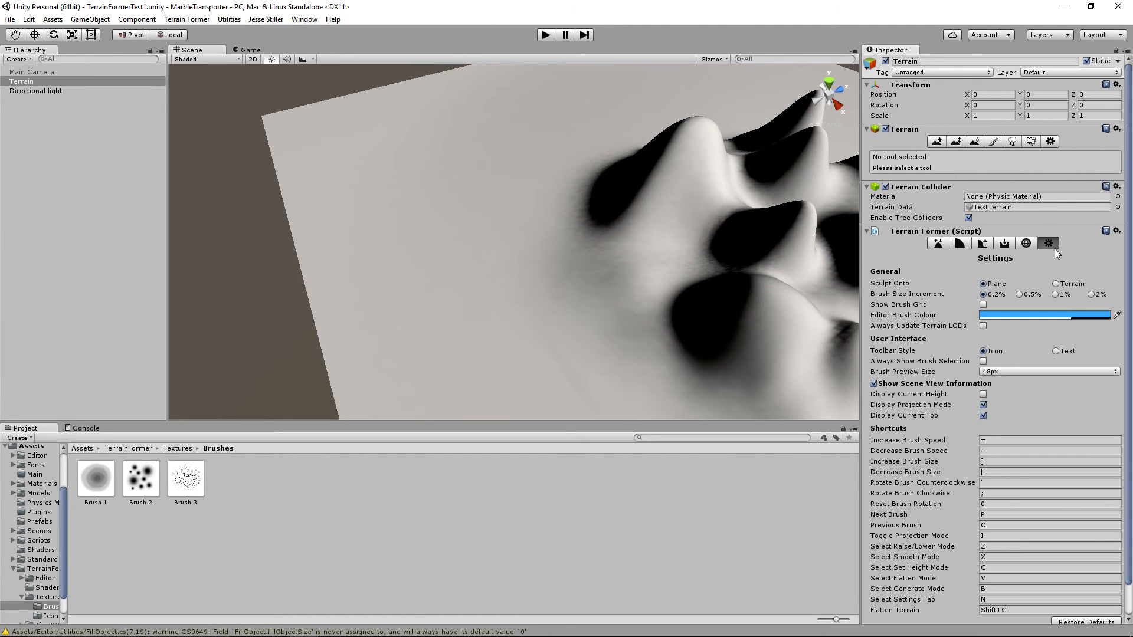
left_click(941, 243)
key("bracketright")
key("bracketright")
key("bracketright")
key("bracketright")
key("bracketright")
key("bracketright")
key("bracketright")
key("bracketright")
key("bracketright")
key("bracketright")
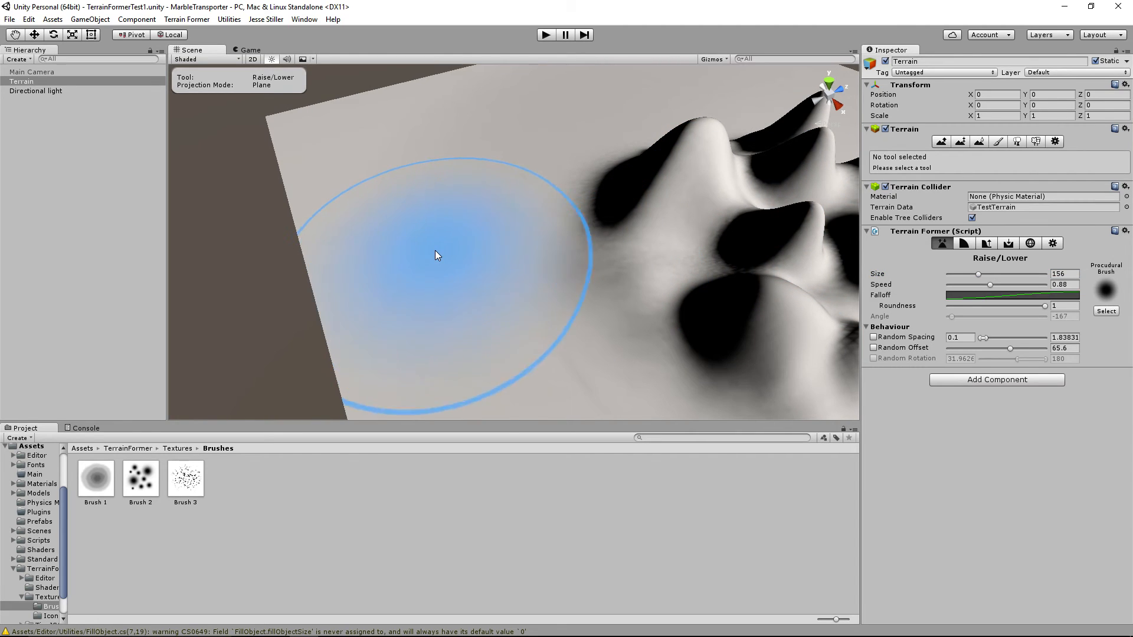
Shrink the Raise/Lower brush with the size shortcut to its smallest size, 1.46341
key("bracketleft")
key("bracketleft")
key("bracketleft")
key("bracketleft")
key("bracketleft")
key("bracketleft")
key("bracketleft")
key("bracketleft")
key("bracketleft")
key("bracketleft")
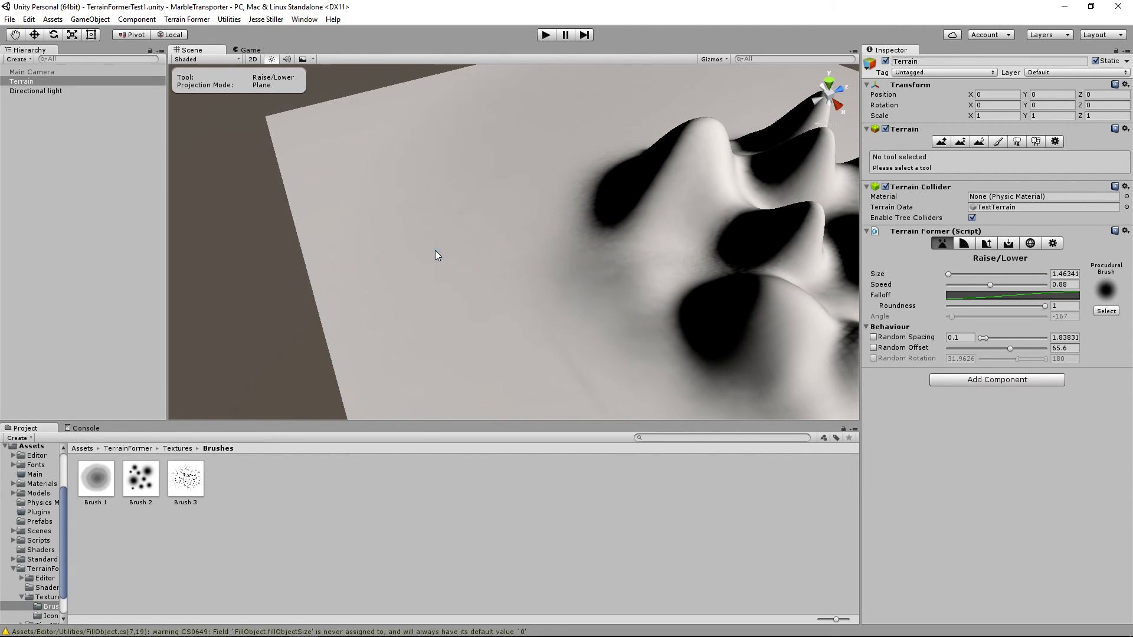
Turn on Show Brush Grid and return to the Raise/Lower tool facing the cluster of peaks
left_click(1050, 244)
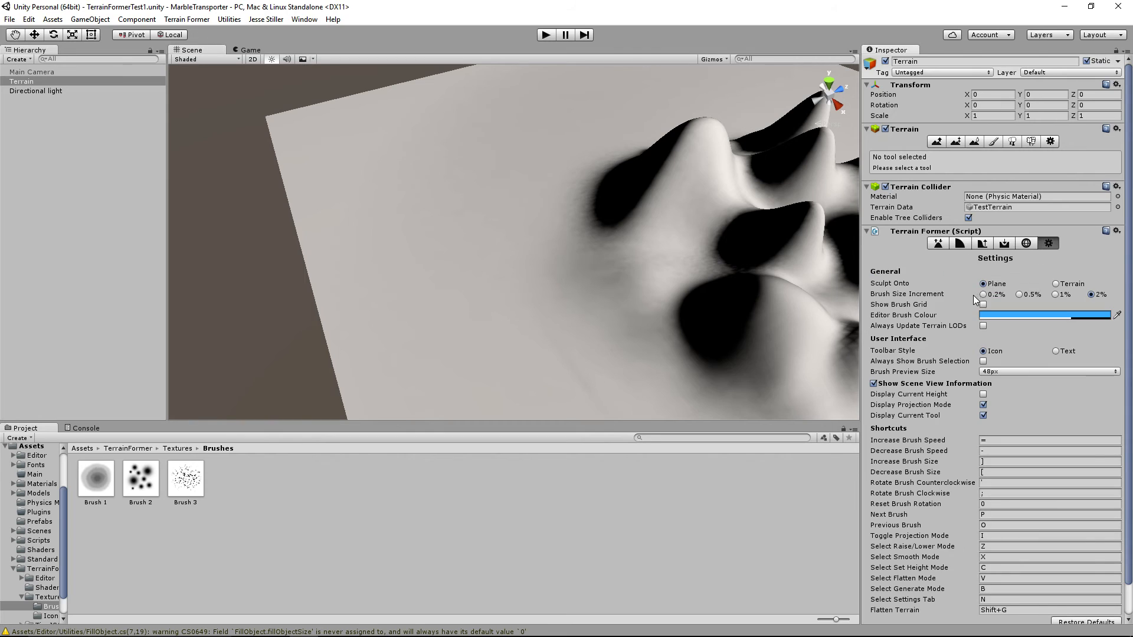
left_click(982, 304)
left_click(939, 244)
left_click_drag(622, 387, 542, 331, "alt")
middle_click_drag(542, 330, 407, 292)
left_click_drag(670, 318, 566, 301, "alt")
middle_click_drag(567, 301, 455, 296)
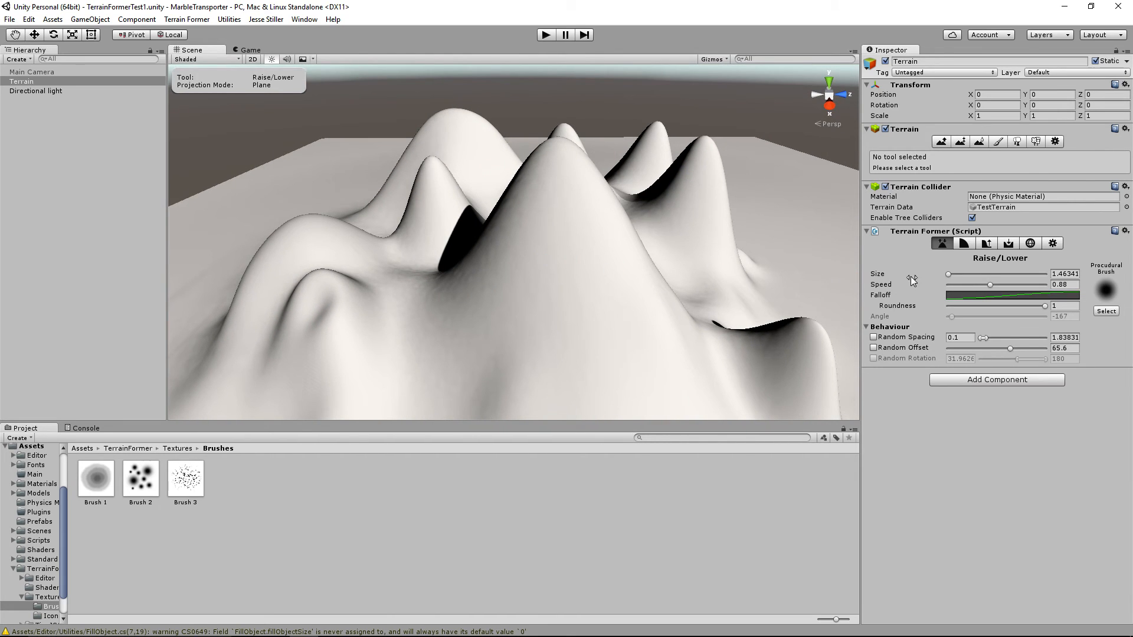
Set the brush Size to 120 and raise the cluster of peaks into one tall, broad mountain
left_click_drag(988, 274, 973, 274)
mouse_move(604, 233)
left_mouse_down()
mouse_move(475, 245)
mouse_move(471, 259)
left_mouse_up()
scroll(502, 262, "down", 4)
left_click_drag(574, 243, 449, 224)
mouse_move(452, 306)
left_mouse_down()
mouse_move(587, 278)
mouse_move(640, 249)
mouse_move(640, 187)
mouse_move(663, 191)
mouse_move(706, 260)
mouse_move(597, 331)
mouse_move(420, 300)
mouse_move(357, 249)
mouse_move(379, 215)
mouse_move(497, 267)
mouse_move(442, 267)
mouse_move(513, 300)
mouse_move(678, 303)
mouse_move(329, 159)
left_mouse_up()
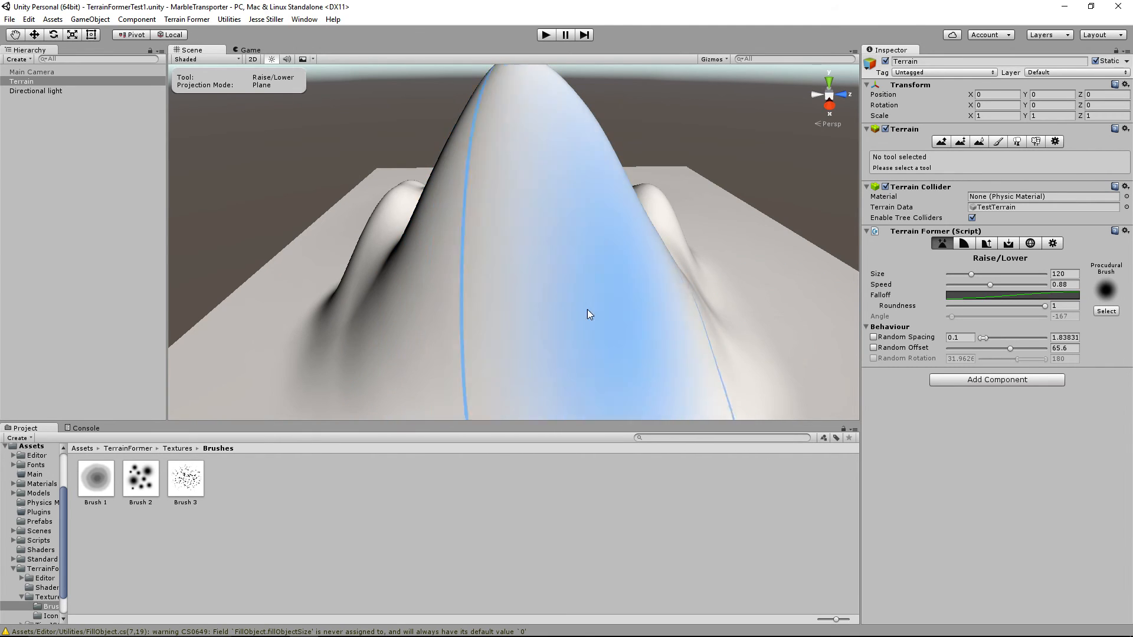
Change the Editor Brush Colour to a yellow-orange with RGB 255, 199, 51 and lower its alpha
left_click(1053, 243)
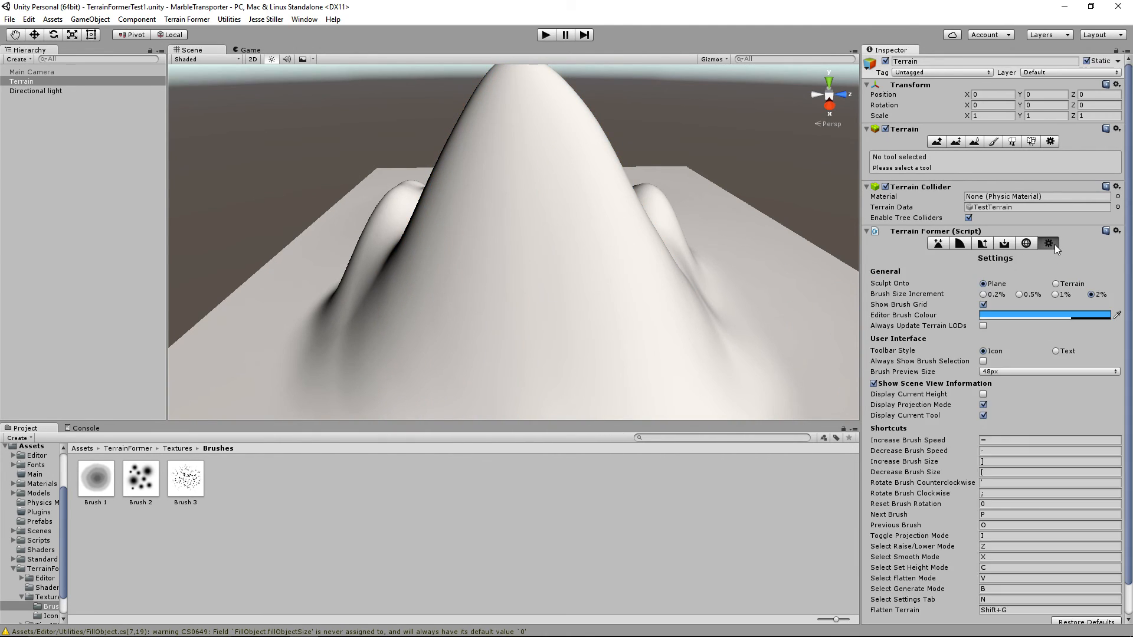
left_click(999, 319)
left_click_drag(550, 375, 549, 392)
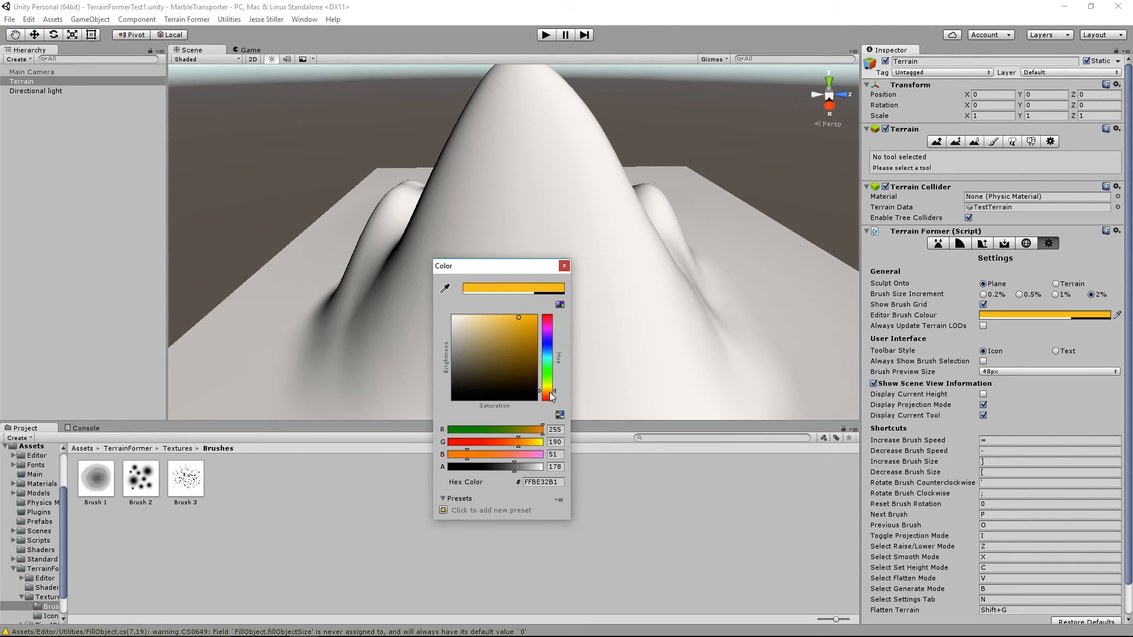
left_click(563, 266)
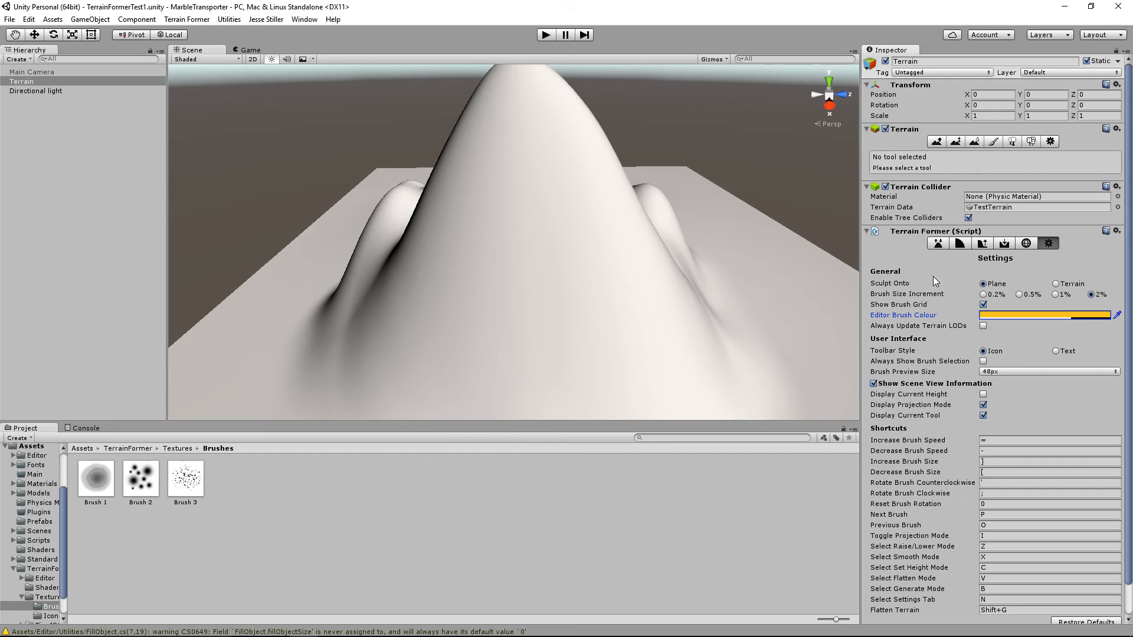
left_click(1014, 315)
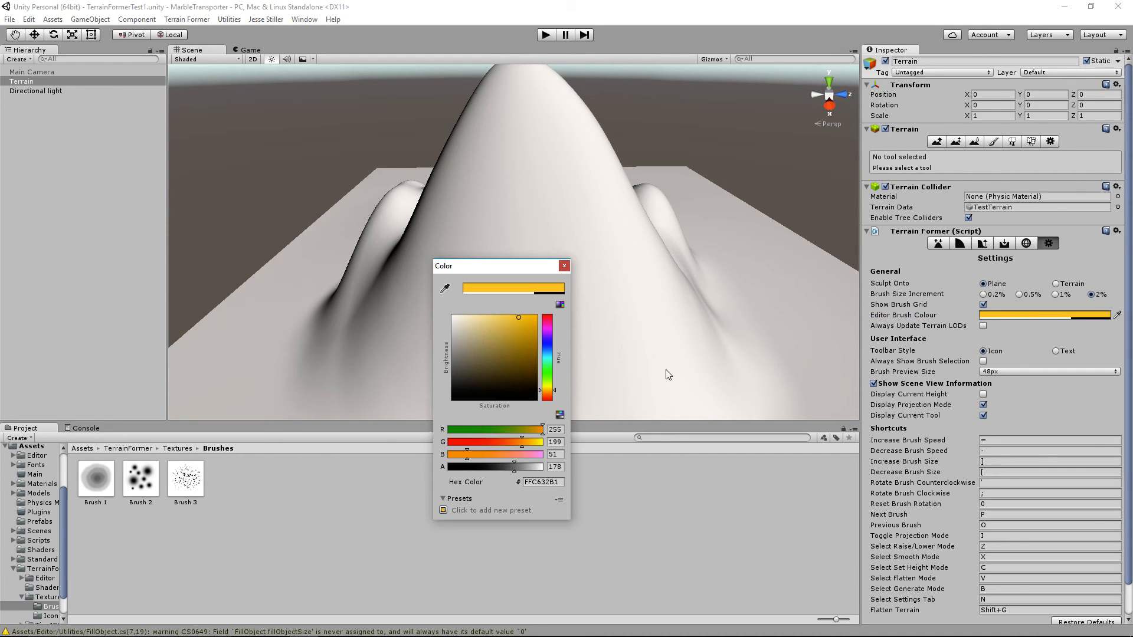
mouse_move(477, 466)
left_mouse_down()
mouse_move(433, 460)
mouse_move(490, 466)
left_mouse_up()
left_click(564, 266)
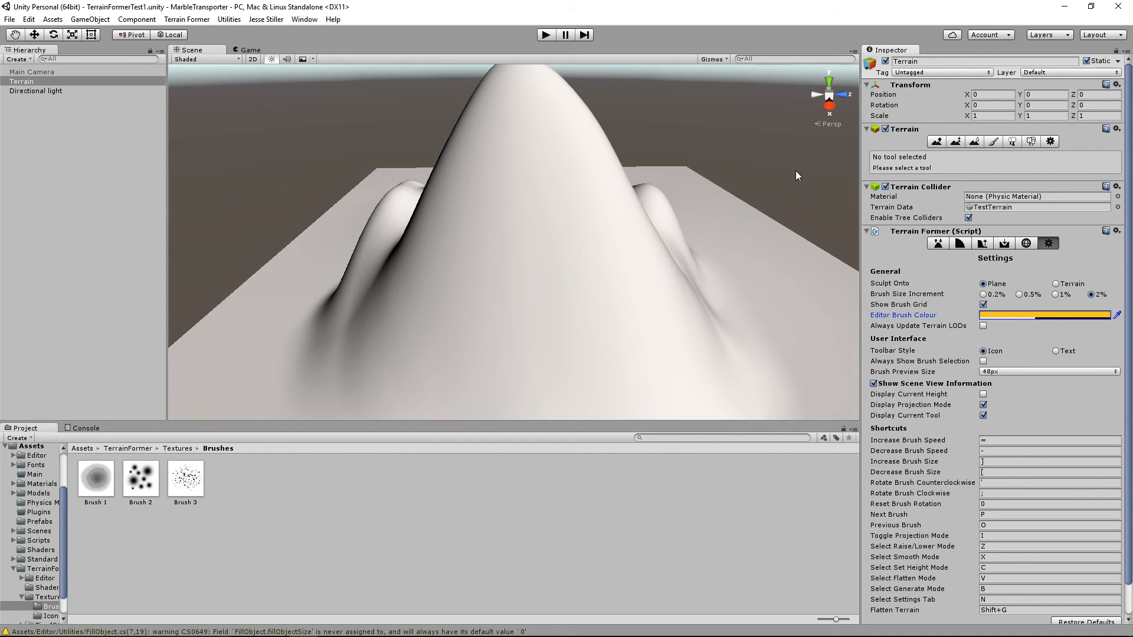
Examine the recoloured Raise/Lower brush over the mountain and the small peaks beside it
left_click(938, 243)
scroll(570, 245, "down", 5)
left_click_drag(571, 246, 558, 280, "alt")
scroll(551, 283, "up", 3)
scroll(551, 283, "up", 3)
left_click_drag(599, 248, 438, 250, "alt")
left_click(1054, 244)
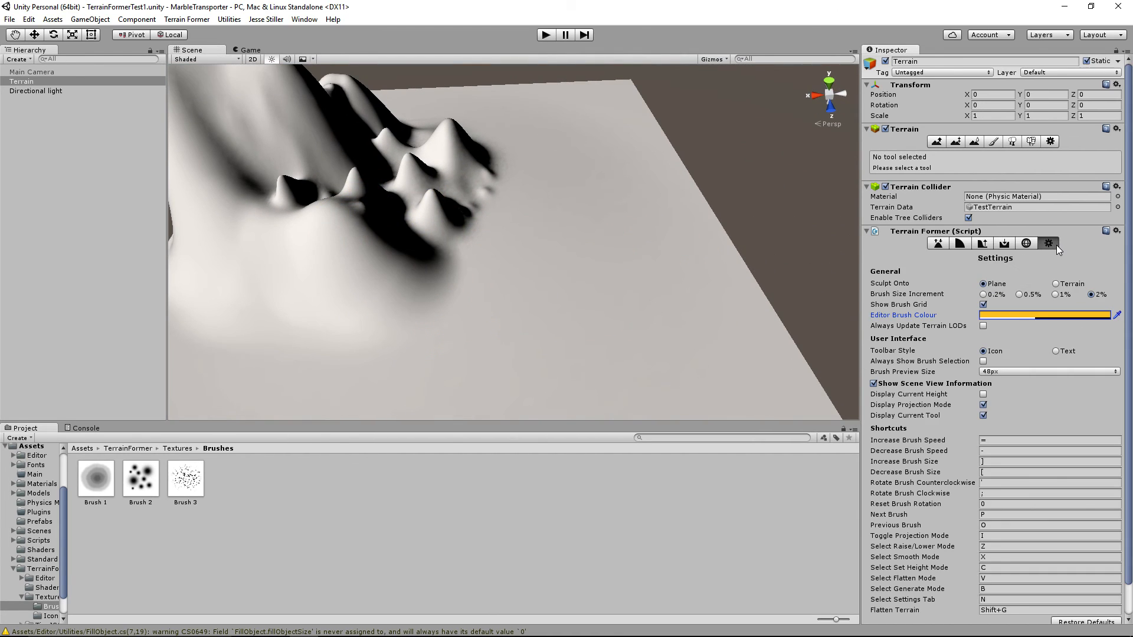
left_click(938, 244)
Raise scattered bumps and a ridge along the terrain's edge with Unity's built-in Raise / Lower Terrain tool at Brush Size 100
left_click(942, 142)
scroll(518, 295, "down", 3)
mouse_move(517, 295)
left_mouse_down("alt")
mouse_move(587, 318)
mouse_move(486, 315)
left_mouse_up("alt")
scroll(494, 317, "up", 2)
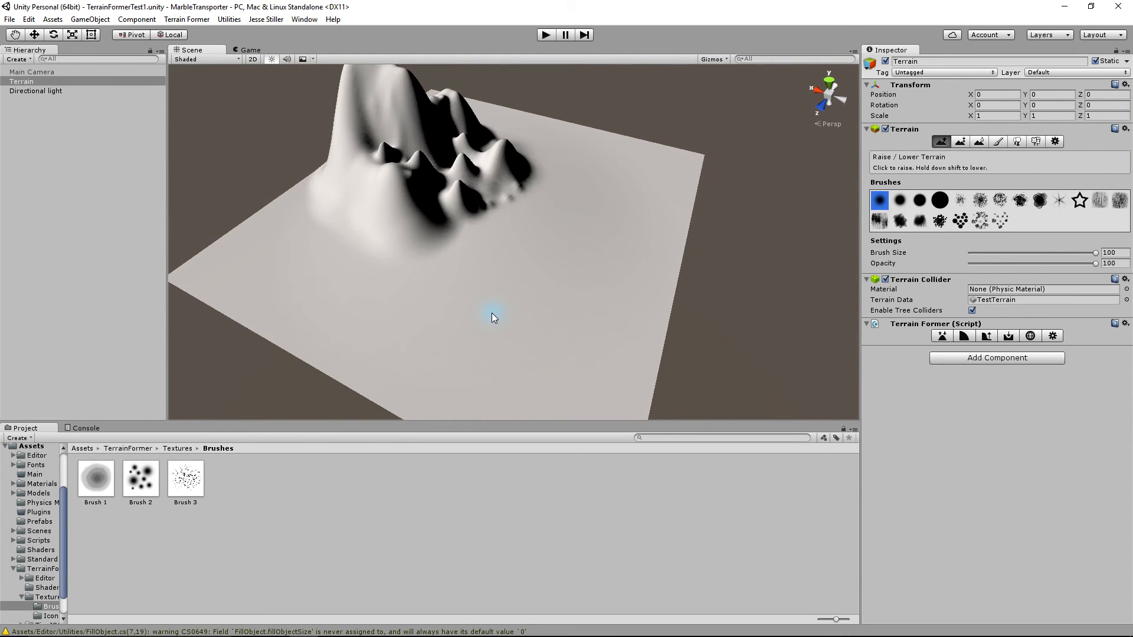
scroll(549, 345, "up", 1)
mouse_move(585, 395)
left_mouse_down()
mouse_move(616, 274)
mouse_move(584, 194)
mouse_move(306, 254)
mouse_move(497, 152)
mouse_move(462, 154)
mouse_move(413, 124)
mouse_move(303, 175)
mouse_move(275, 247)
mouse_move(562, 214)
mouse_move(633, 180)
mouse_move(533, 230)
left_mouse_up()
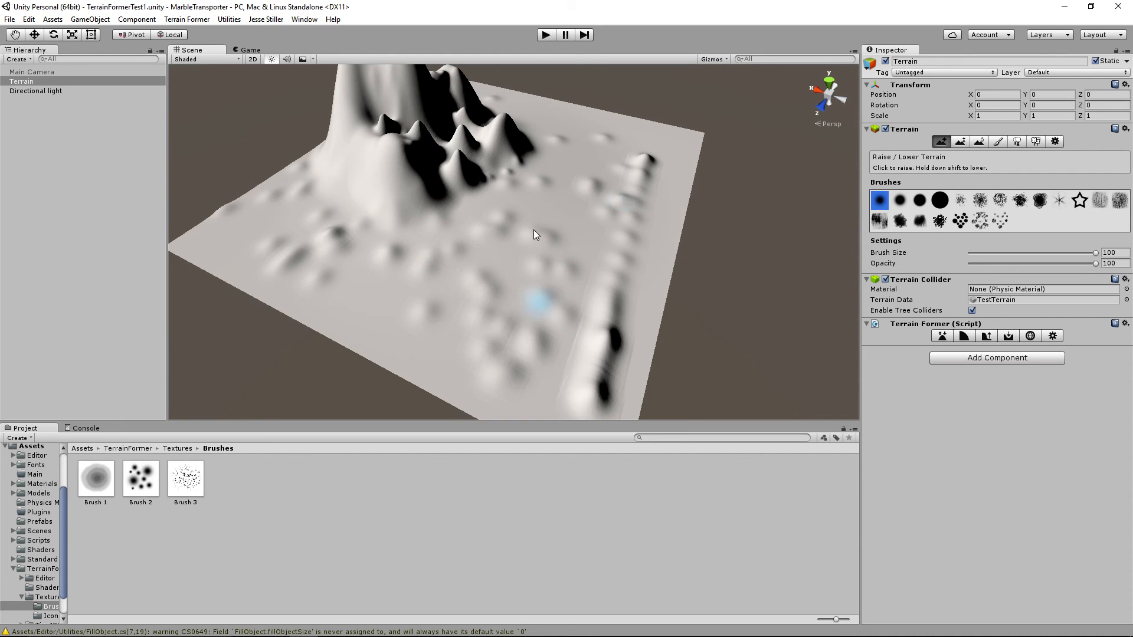
Display the scene as Shaded Wireframe and raise more bumps across the whole terrain with the built-in tool
left_click(200, 59)
left_click(222, 99)
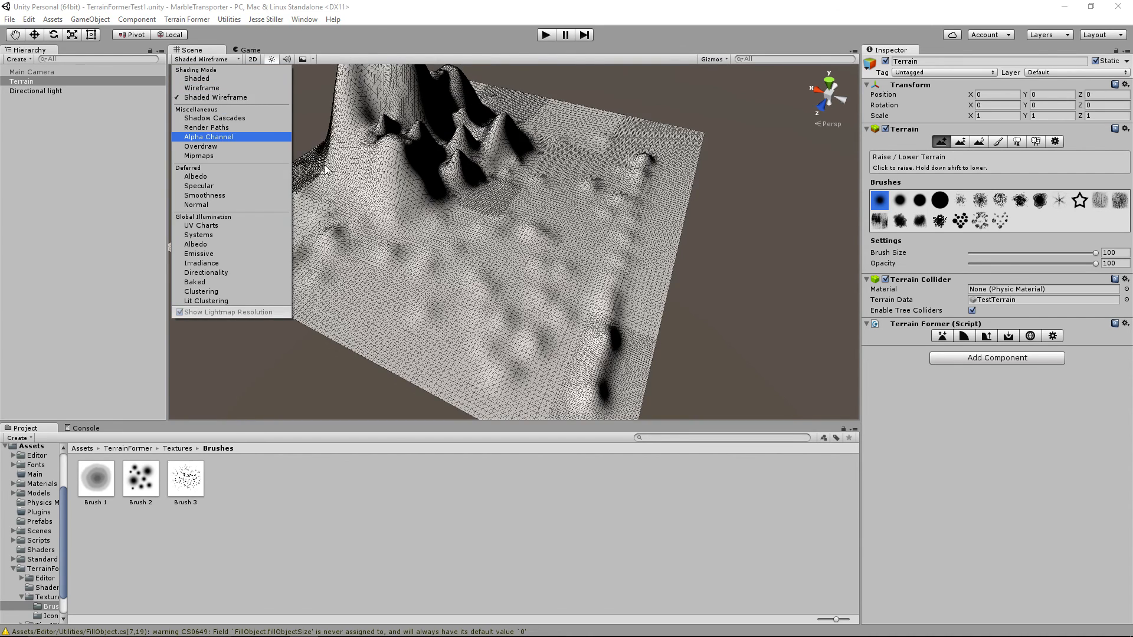
middle_click_drag(511, 259, 484, 241)
mouse_move(549, 321)
left_mouse_down()
mouse_move(557, 332)
mouse_move(621, 172)
mouse_move(517, 295)
mouse_move(458, 253)
mouse_move(261, 253)
mouse_move(374, 235)
mouse_move(238, 235)
mouse_move(271, 185)
mouse_move(373, 111)
mouse_move(474, 125)
mouse_move(469, 84)
mouse_move(519, 126)
mouse_move(308, 170)
mouse_move(424, 218)
mouse_move(315, 234)
mouse_move(375, 323)
mouse_move(547, 401)
mouse_move(635, 247)
mouse_move(660, 164)
left_mouse_up()
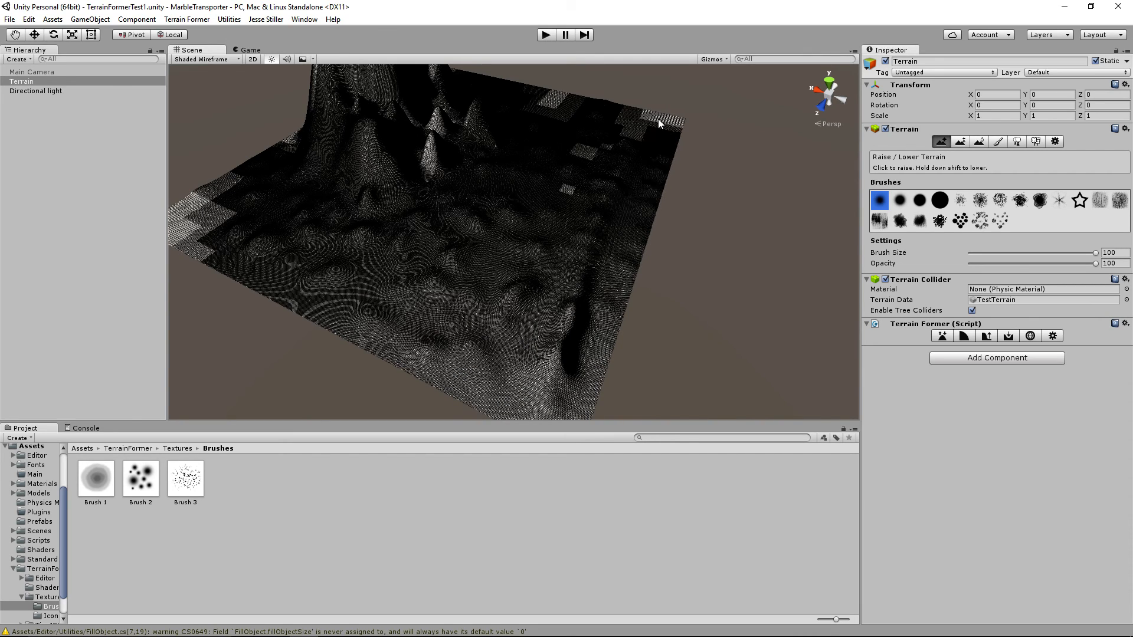
mouse_move(579, 160)
left_mouse_down()
mouse_move(581, 168)
mouse_move(439, 118)
mouse_move(452, 136)
mouse_move(302, 160)
mouse_move(196, 206)
mouse_move(387, 217)
mouse_move(253, 178)
left_mouse_up()
mouse_move(365, 135)
left_mouse_down()
mouse_move(472, 182)
mouse_move(547, 144)
mouse_move(524, 105)
left_mouse_up()
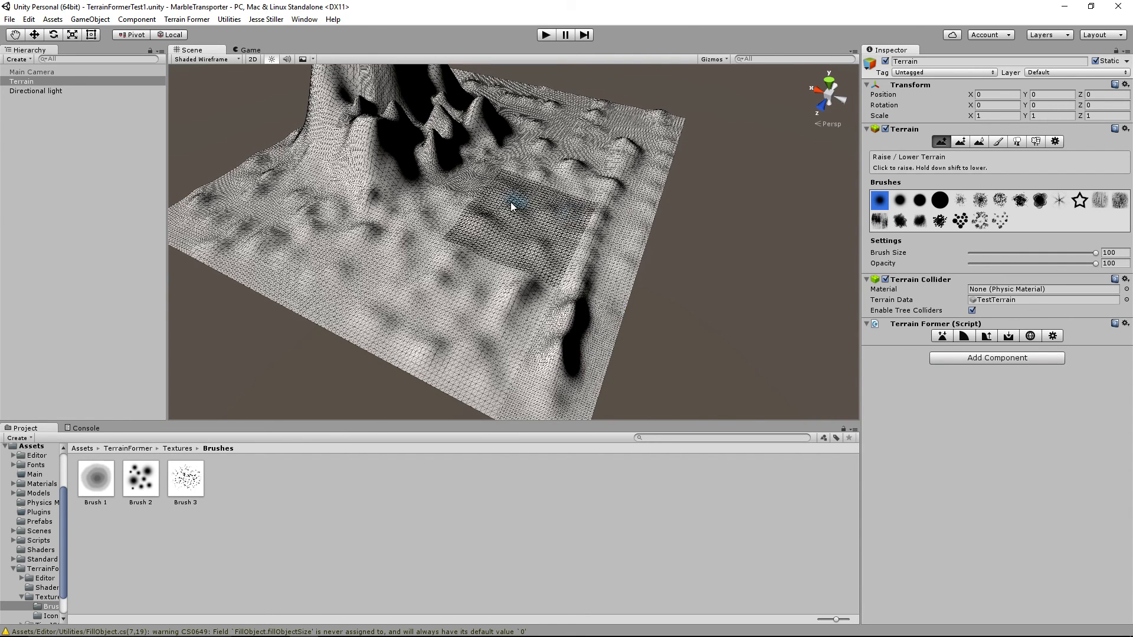
Turn on Always Update Terrain LODs in the Terrain Former settings and return to its Raise/Lower tool
left_click(1055, 337)
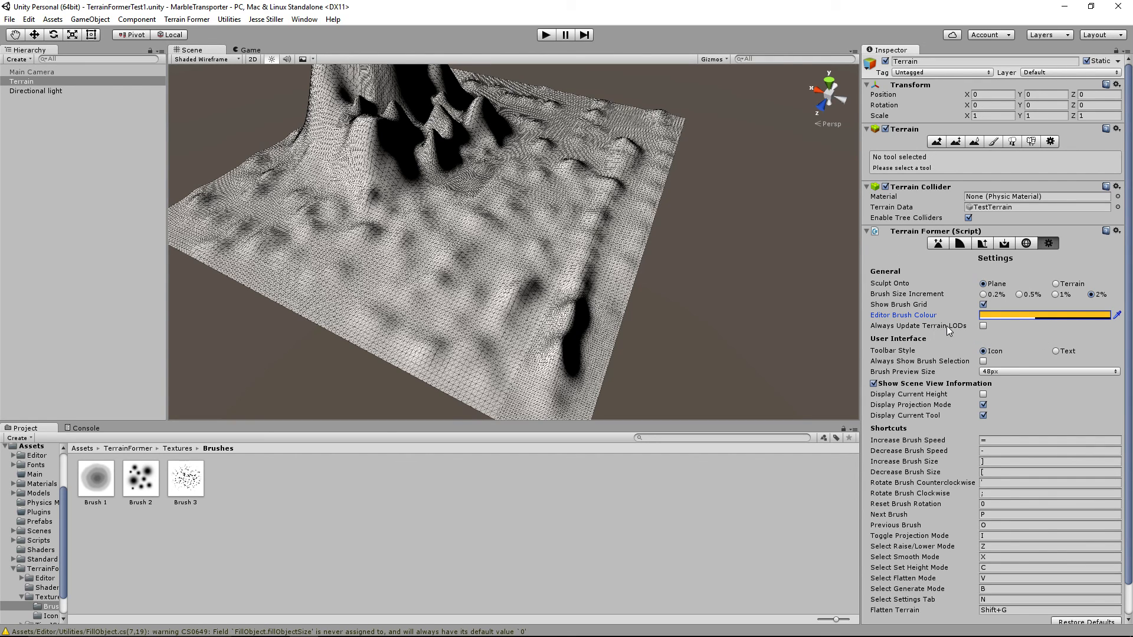
left_click(981, 326)
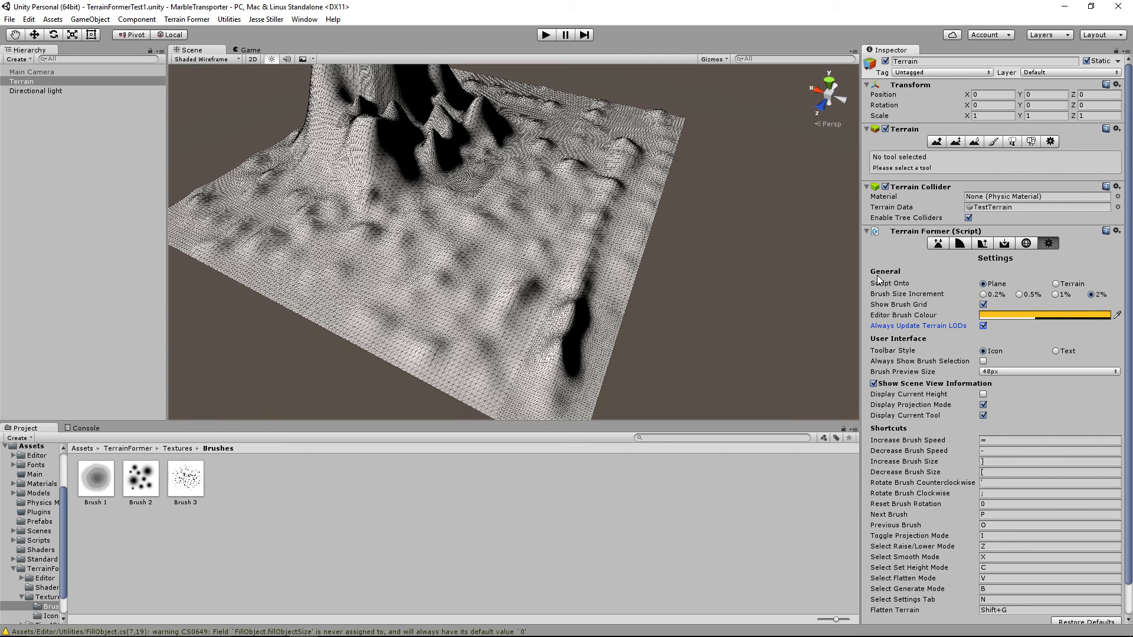
left_click(931, 246)
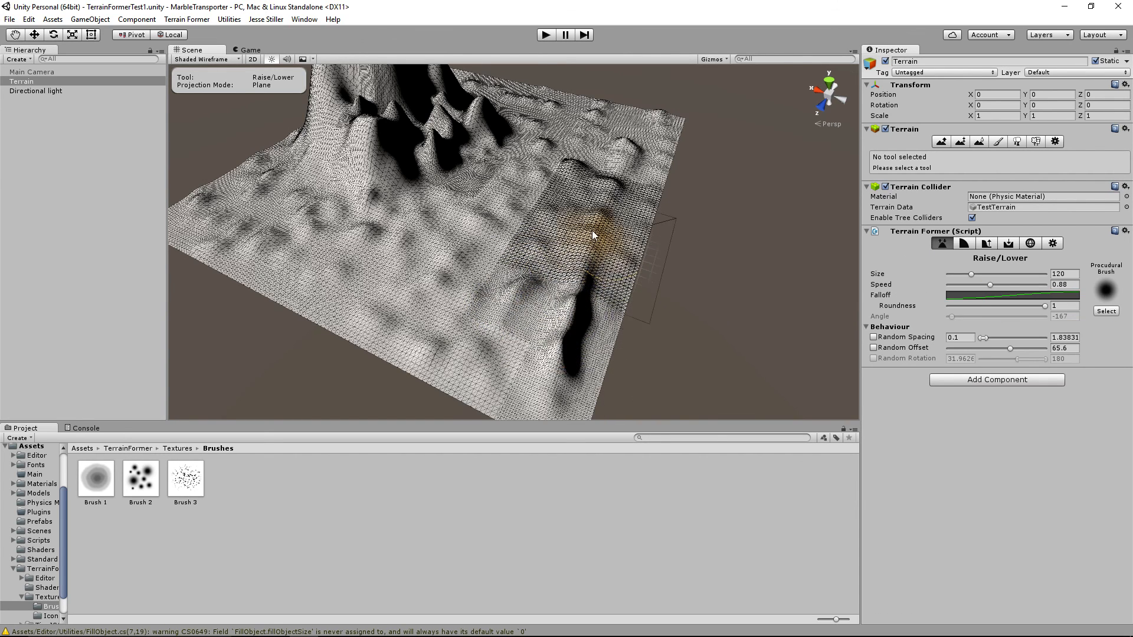
Raise mounds around the terrain and a tall peak near its middle with the Size 120 Raise/Lower brush
left_click(617, 149)
left_click(429, 283)
left_click(237, 210)
left_click(393, 173)
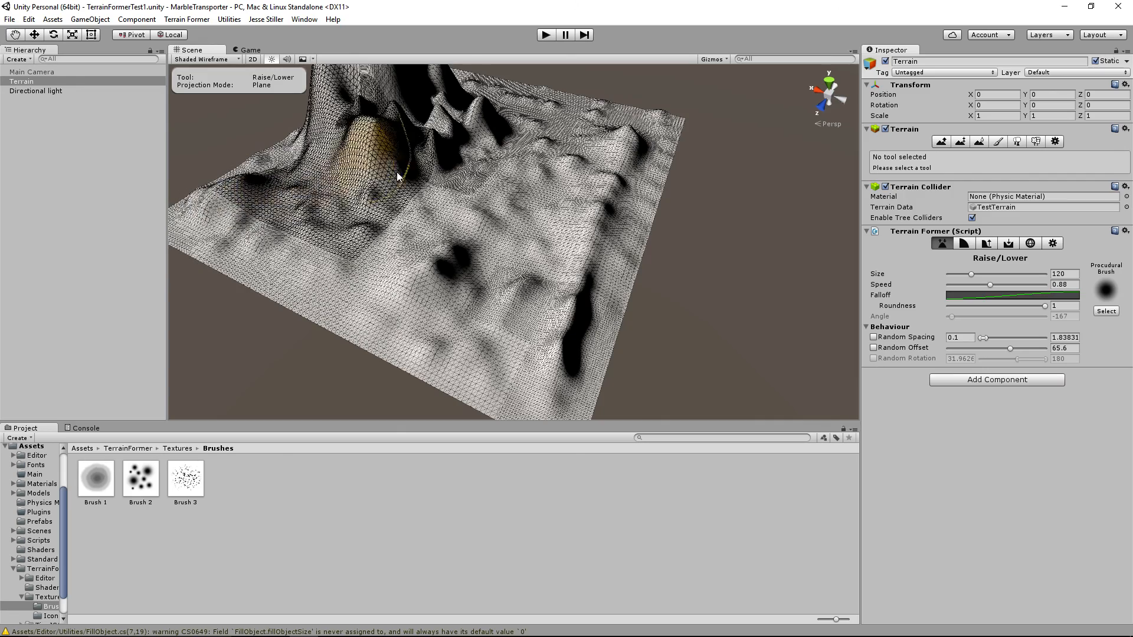
left_click(501, 104)
mouse_move(501, 104)
left_mouse_down()
mouse_move(596, 123)
mouse_move(492, 182)
mouse_move(431, 259)
mouse_move(647, 94)
mouse_move(472, 81)
mouse_move(345, 171)
mouse_move(364, 261)
mouse_move(519, 303)
mouse_move(341, 228)
mouse_move(501, 235)
left_mouse_up()
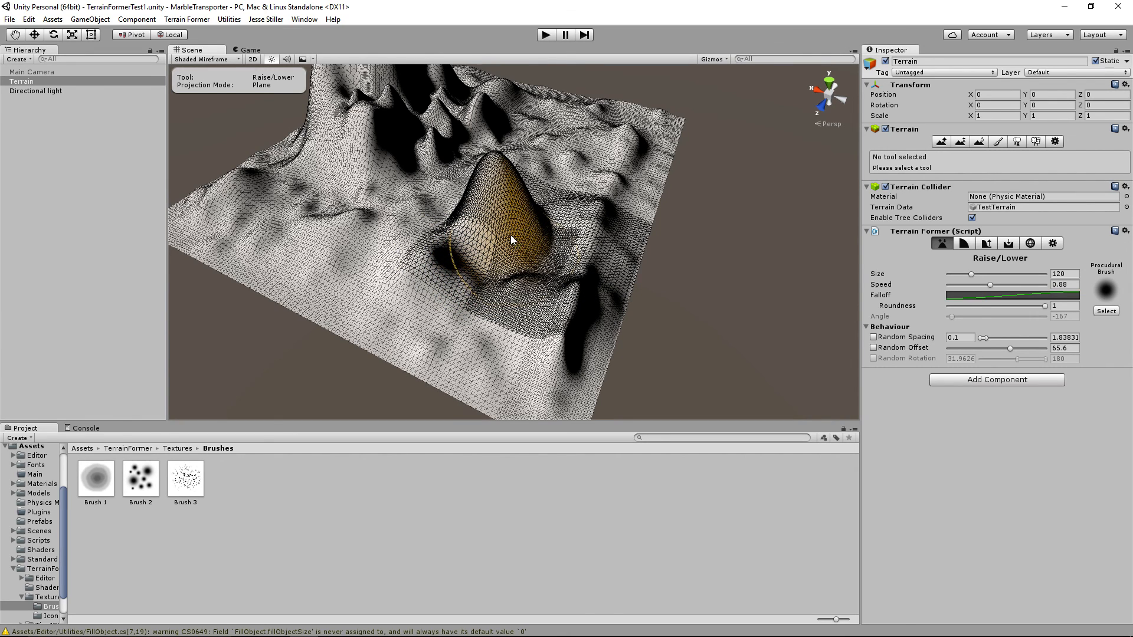
Try the Text toolbar style with a widened Inspector, and set the Toolbar Style back to Icon
left_click(1055, 244)
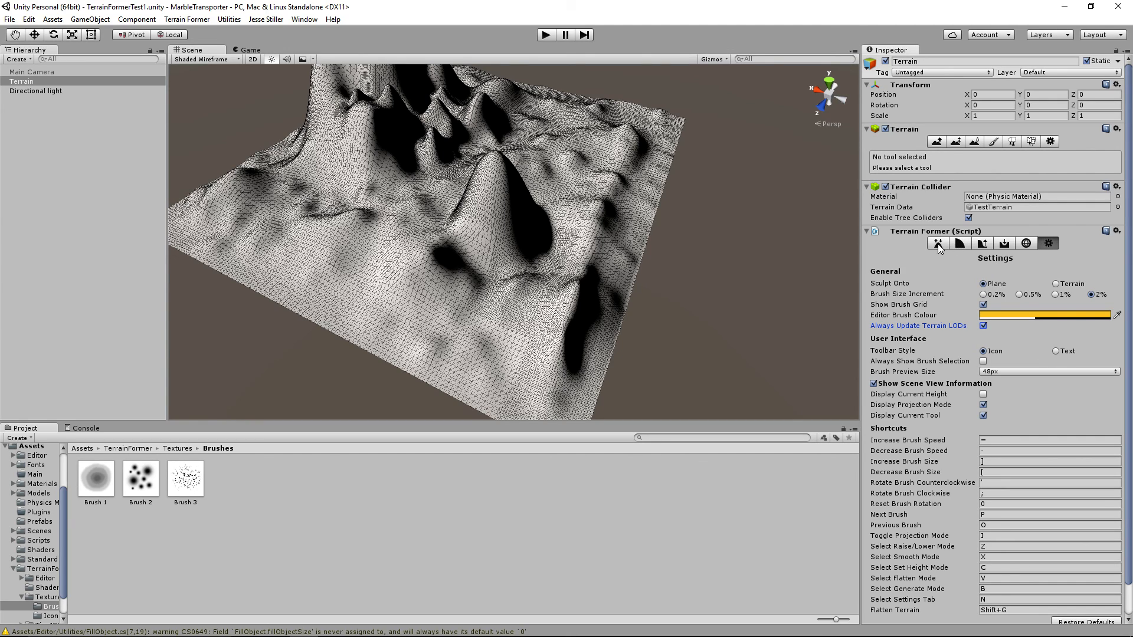
left_click(1060, 350)
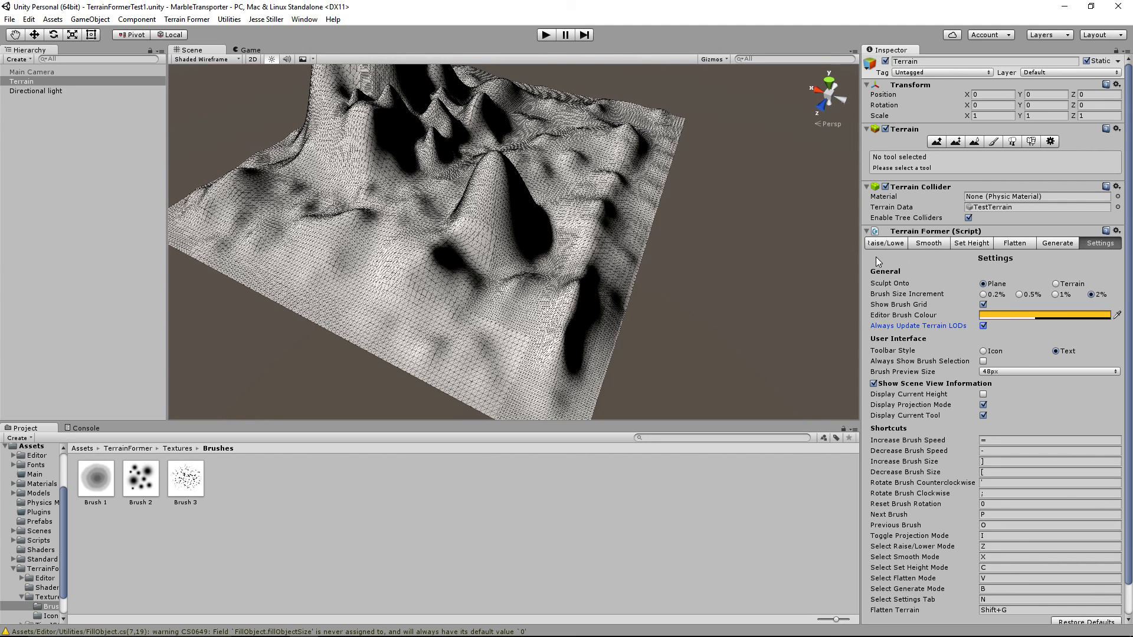
left_click_drag(859, 263, 753, 270)
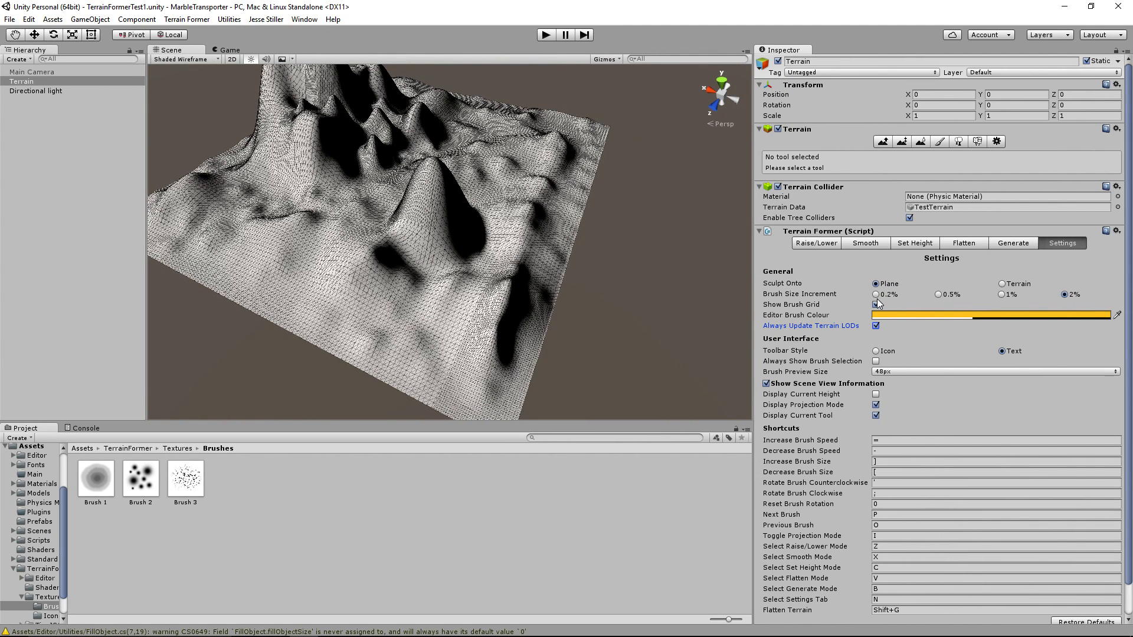
left_click(876, 352)
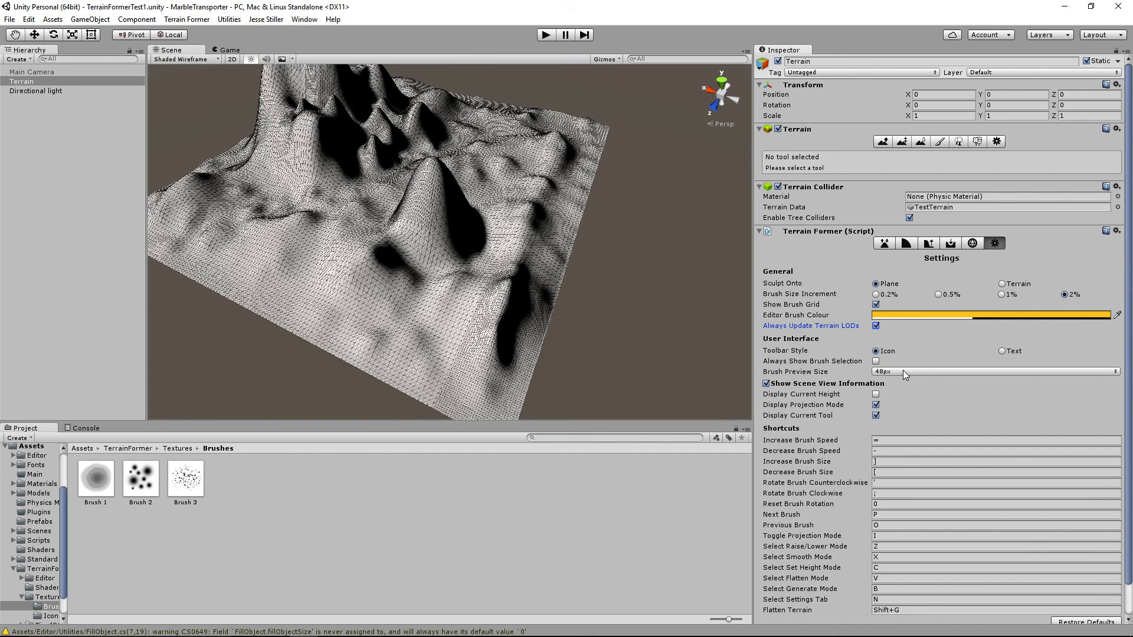
Reassign the Increase Brush Speed shortcut to Y and raise the Raise/Lower brush Speed to 1.6
scroll(847, 433, "down", 2)
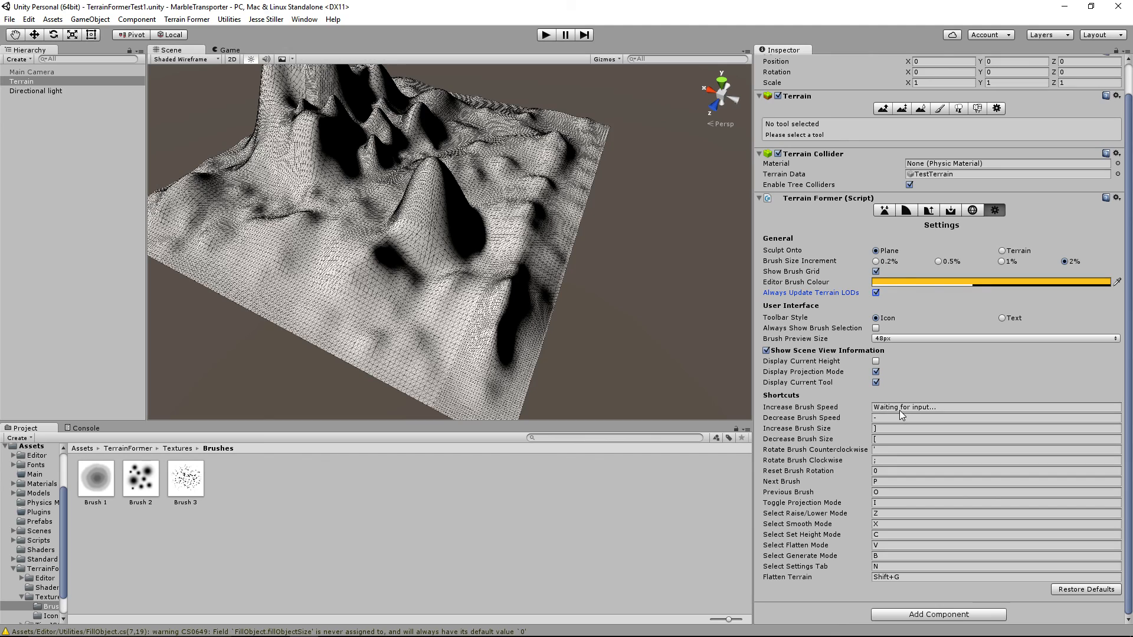
key("y")
left_click(884, 211)
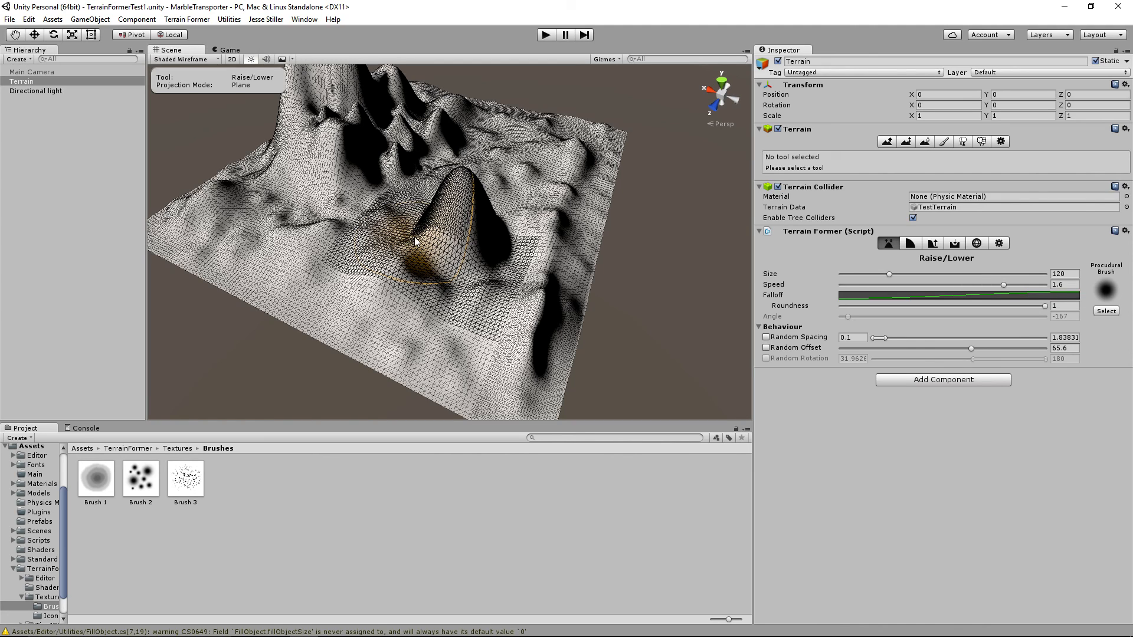
Restore all Terrain Former settings and shortcuts to their defaults
left_click(998, 244)
scroll(1009, 434, "down", 2)
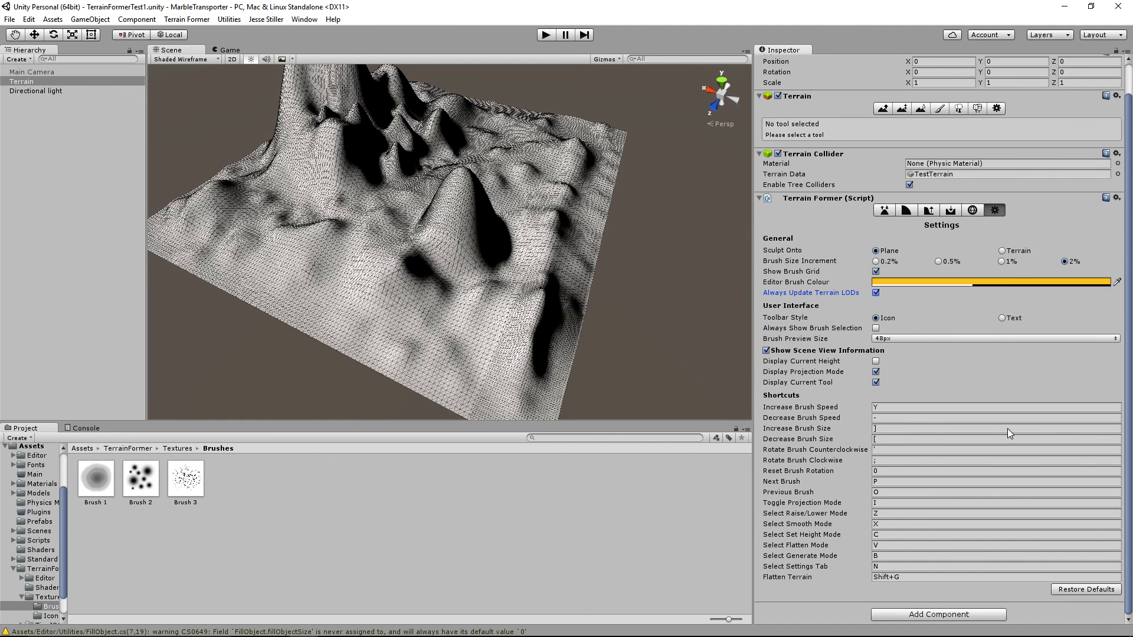
left_click(1092, 589)
left_click(579, 344)
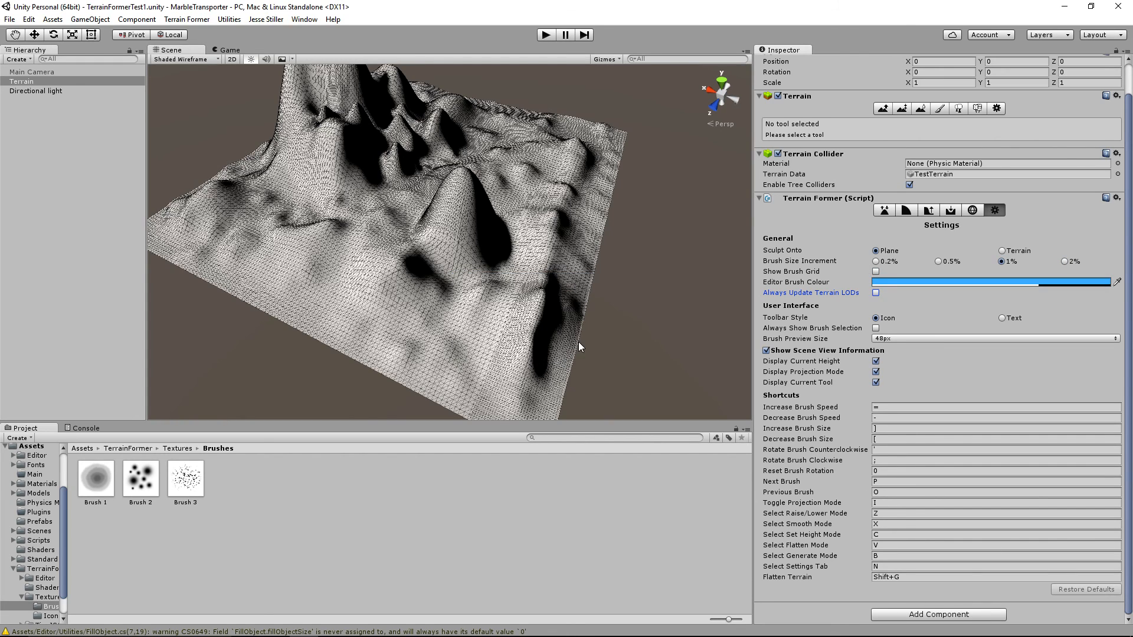